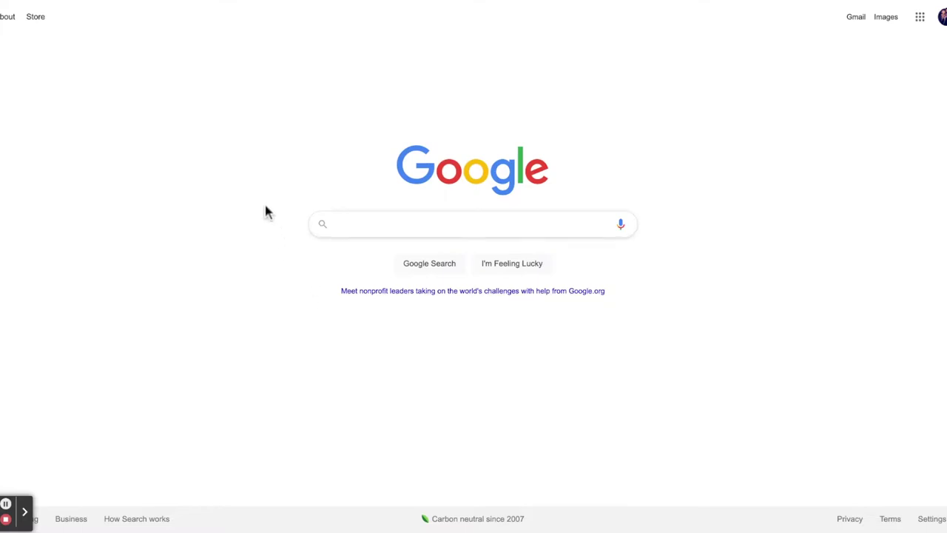
Search Google for 'California Mortgage Relief Program' and open the camortgagerelief.org site
{"action": "type", "text": "d"}
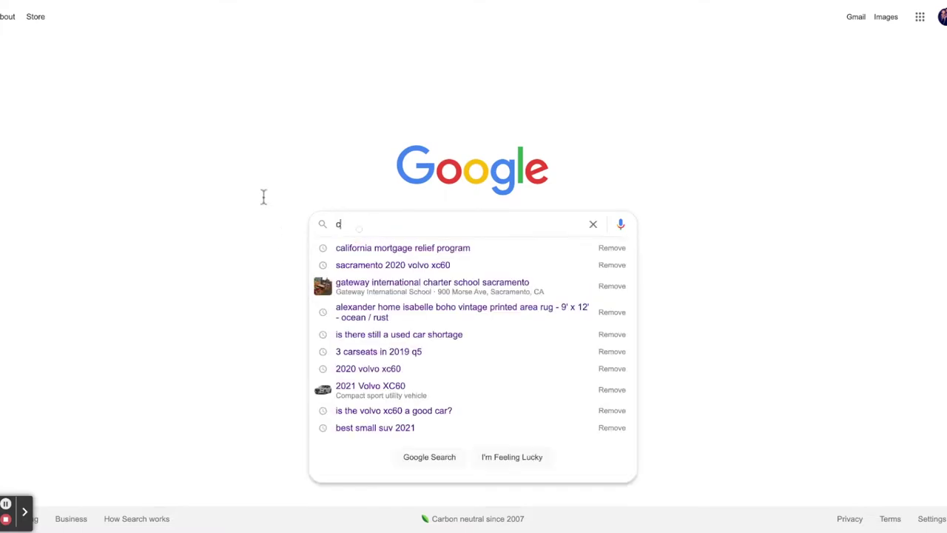
{"action": "type", "text": "alifornia mort"}
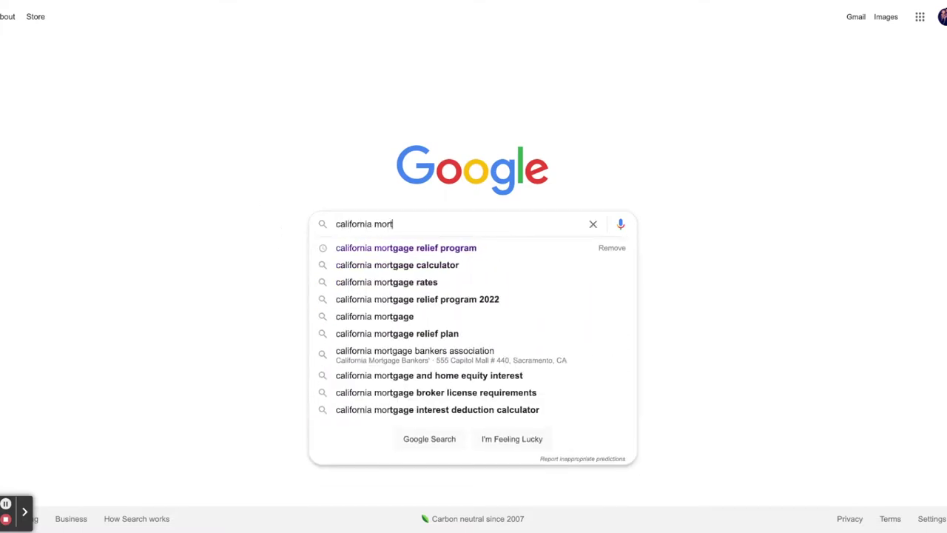
{"action": "type", "text": "gage Relief Prog"}
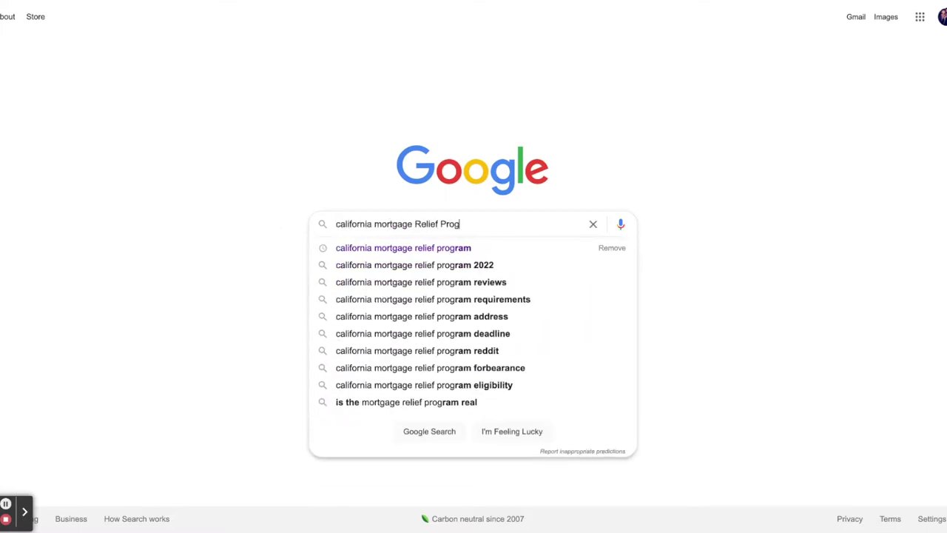
{"action": "type", "text": "ram"}
{"action": "key", "text": "Return"}
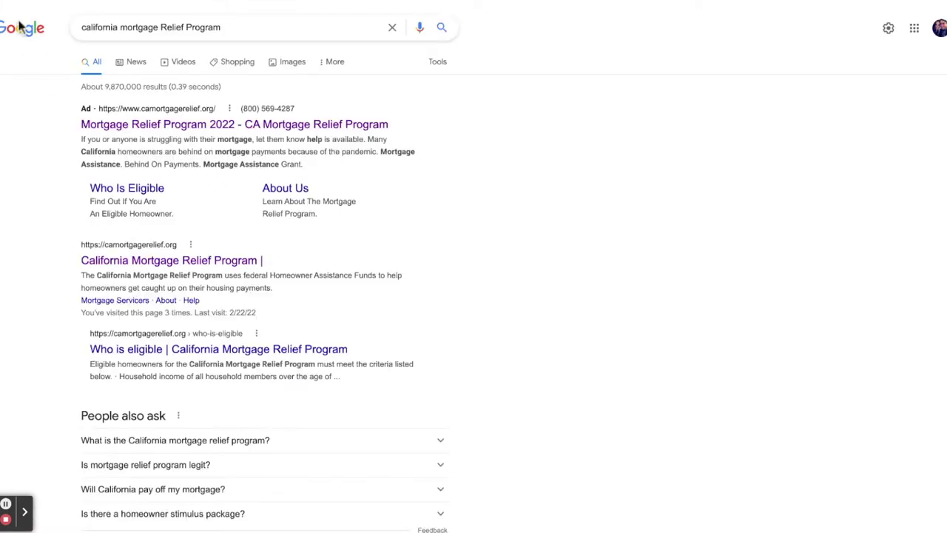
{"action": "left_click", "coordinate": [10, 266]}
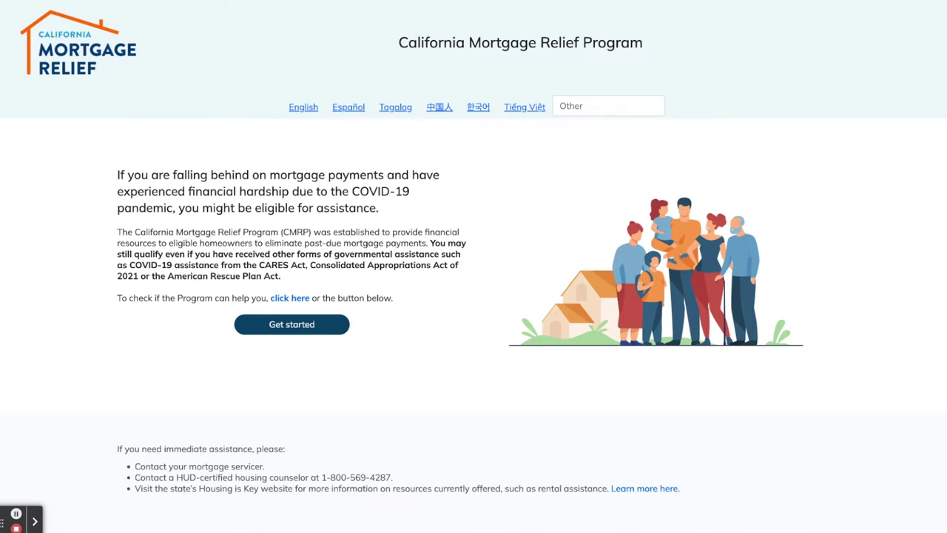
Start the eligibility questionnaire, enter property zip code 97676 and see the results
{"action": "left_click", "coordinate": [282, 325]}
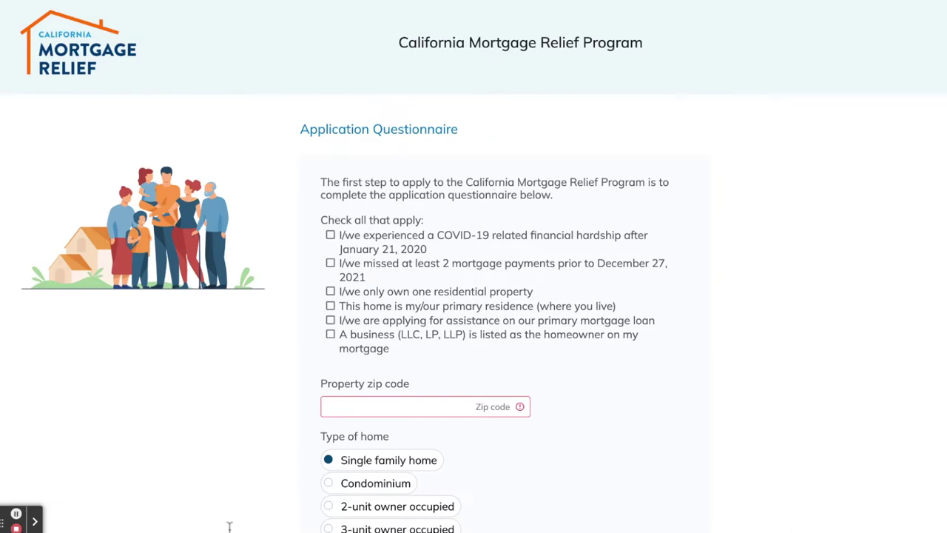
{"action": "key", "text": "Tab"}
{"action": "type", "text": "97676"}
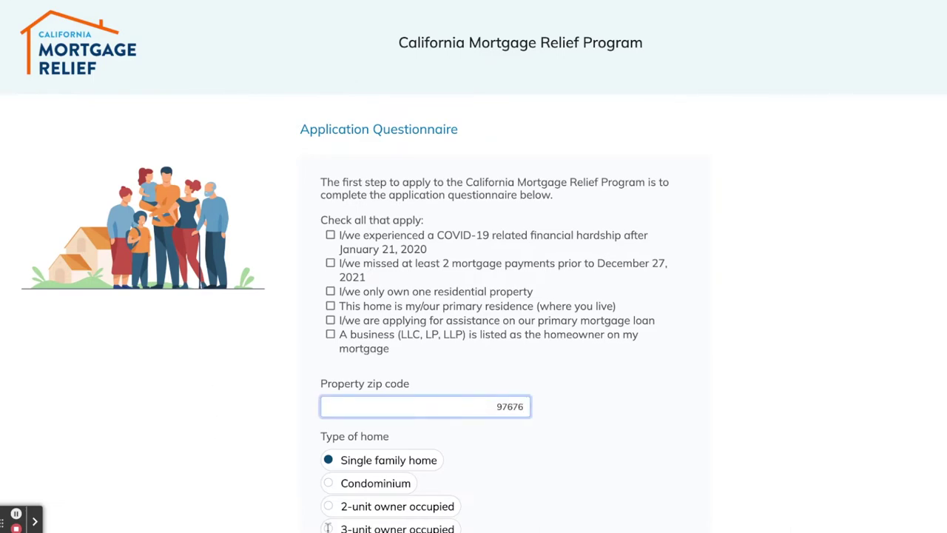
{"action": "scroll", "coordinate": [737, 516], "scroll_direction": "down", "scroll_amount": 5}
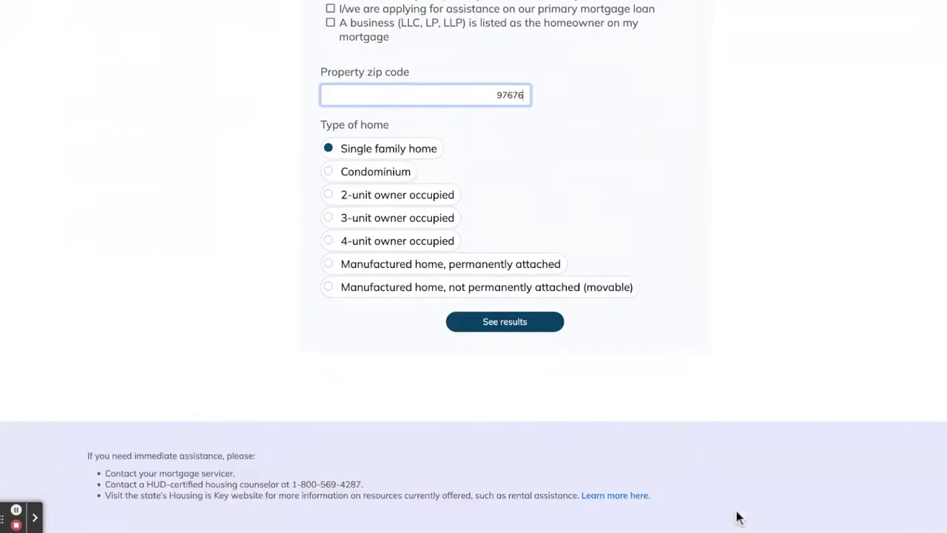
{"action": "left_click", "coordinate": [505, 323]}
Note the criteria-not-met message and return to the questionnaire
{"action": "left_click_drag", "start_coordinate": [311, 157], "coordinate": [590, 158]}
{"action": "left_click", "coordinate": [899, 171]}
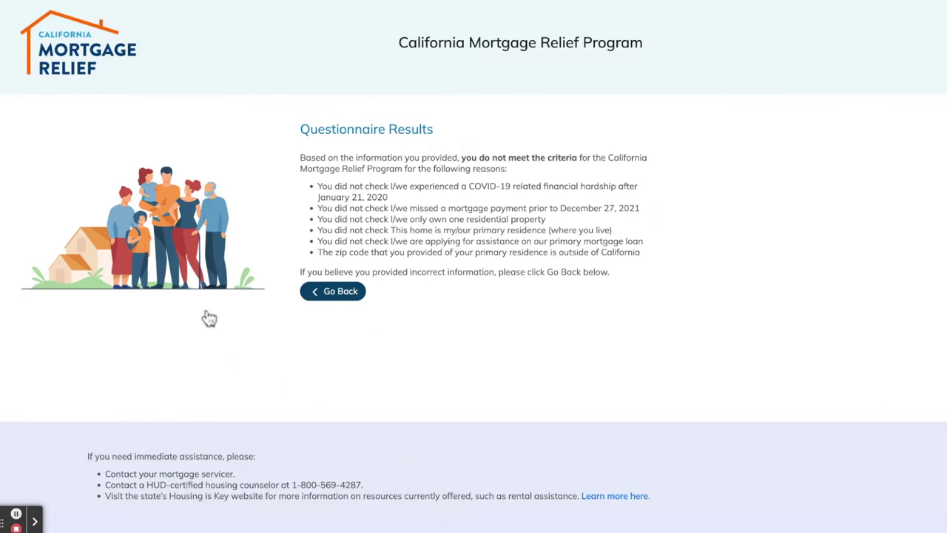
{"action": "key", "text": "alt+Left"}
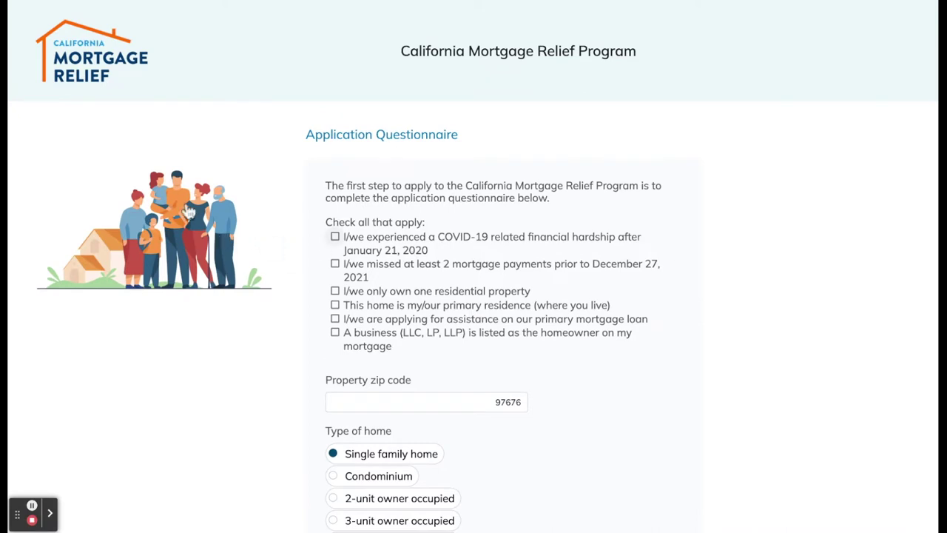
Tick the five eligibility statements: COVID-19 hardship, missed payments, one property, primary residence, primary mortgage
{"action": "key", "text": "space"}
{"action": "key", "text": "Tab"}
{"action": "key", "text": "space"}
{"action": "key", "text": "Tab"}
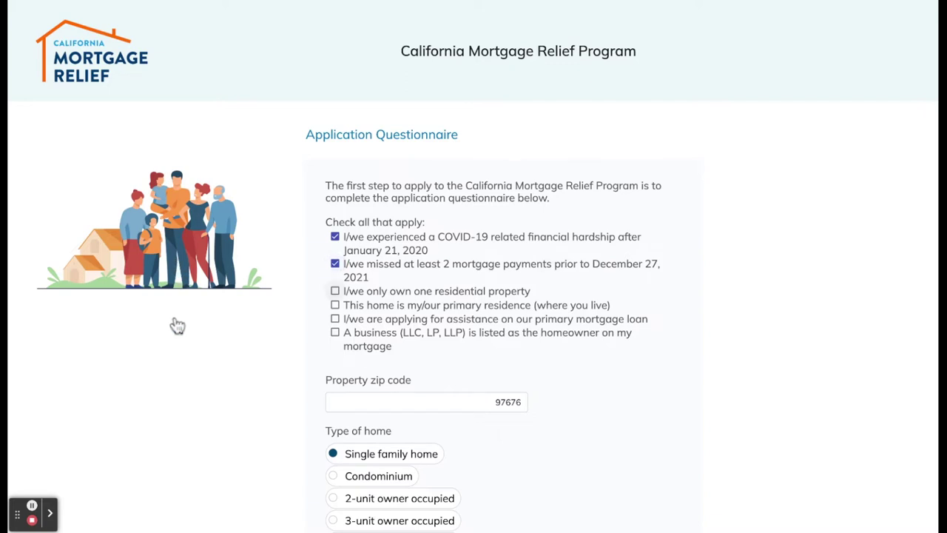
{"action": "key", "text": "space"}
{"action": "key", "text": "Tab"}
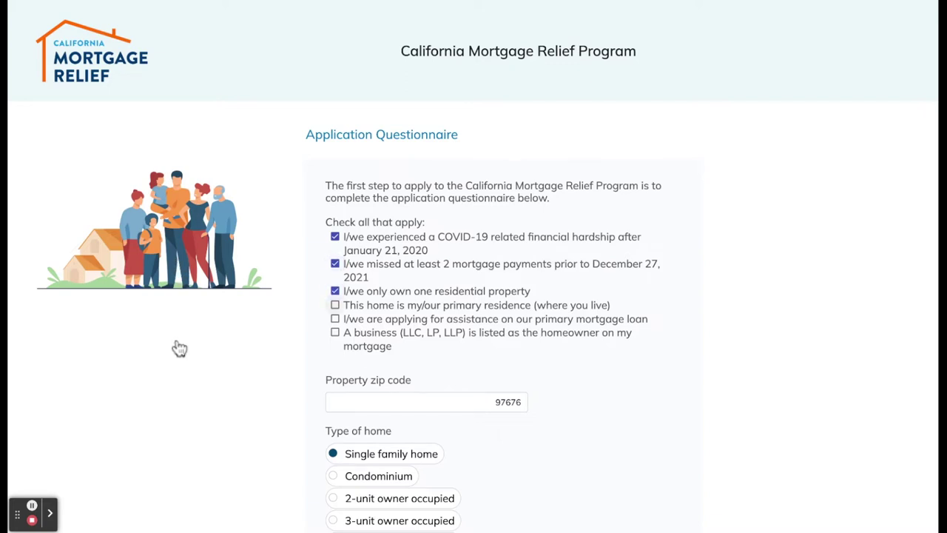
{"action": "key", "text": "space"}
{"action": "key", "text": "Tab"}
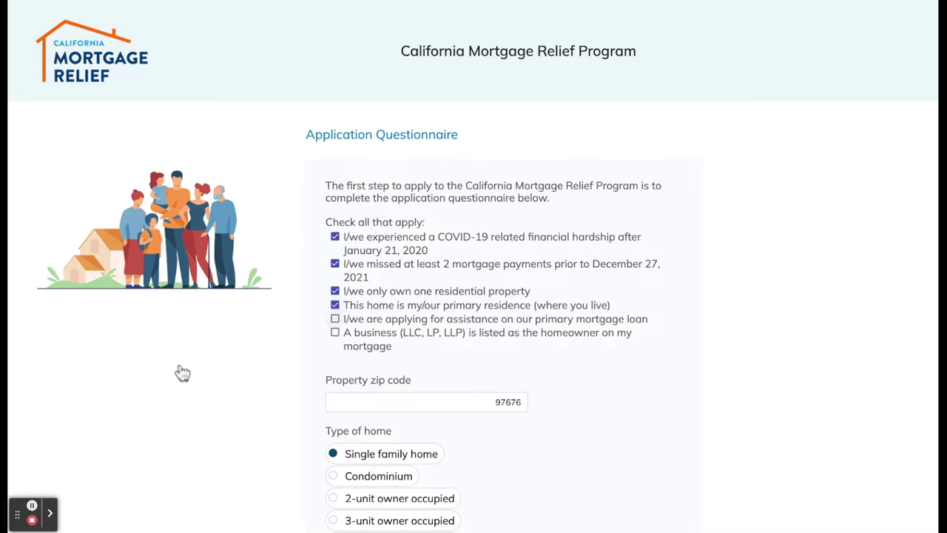
{"action": "key", "text": "space"}
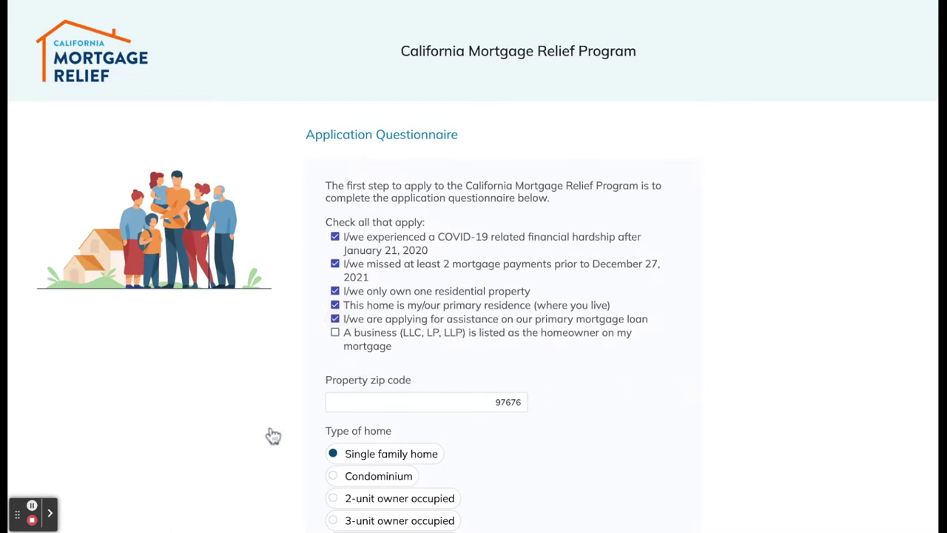
Replace the zip code 97676 with 95814 and submit the questionnaire for results
{"action": "key", "text": "Tab"}
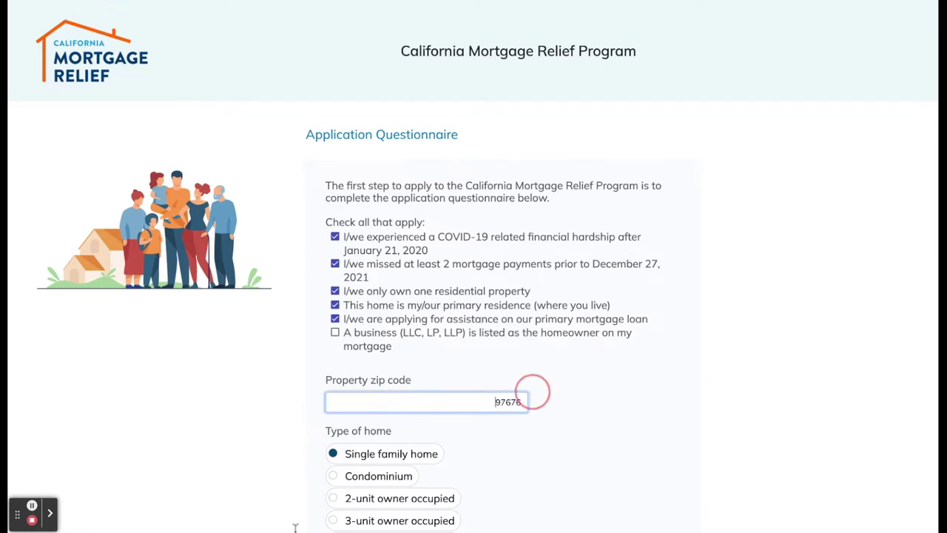
{"action": "key", "text": "Left"}
{"action": "key", "text": "shift+Right"}
{"action": "key", "text": "shift+Right"}
{"action": "key", "text": "shift+Right"}
{"action": "key", "text": "shift+Right"}
{"action": "key", "text": "shift+Right"}
{"action": "key", "text": "BackSpace"}
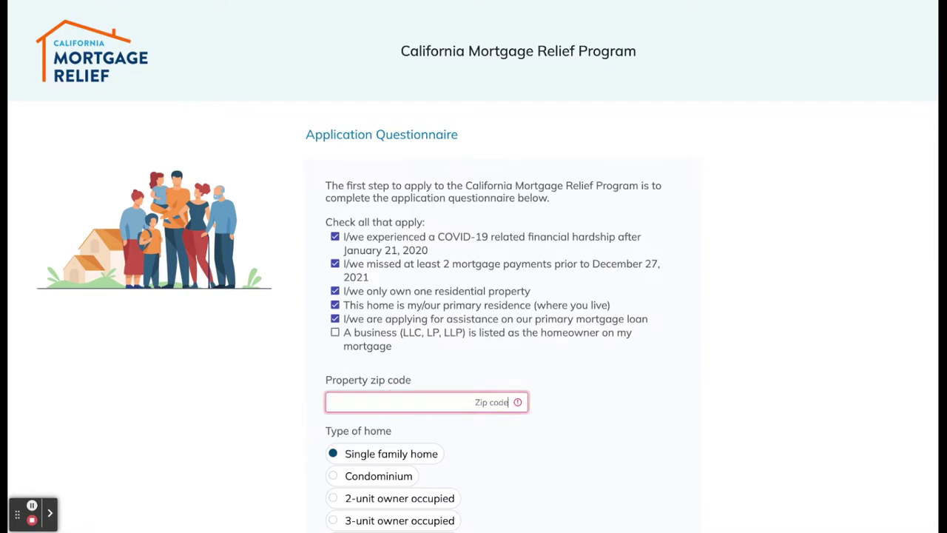
{"action": "type", "text": "95814"}
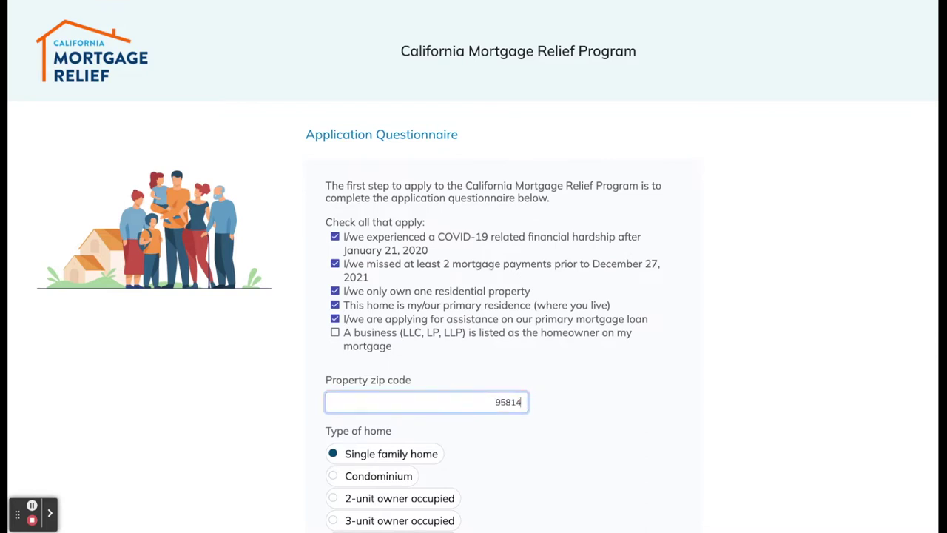
{"action": "scroll", "coordinate": [496, 444], "scroll_direction": "down", "scroll_amount": 3}
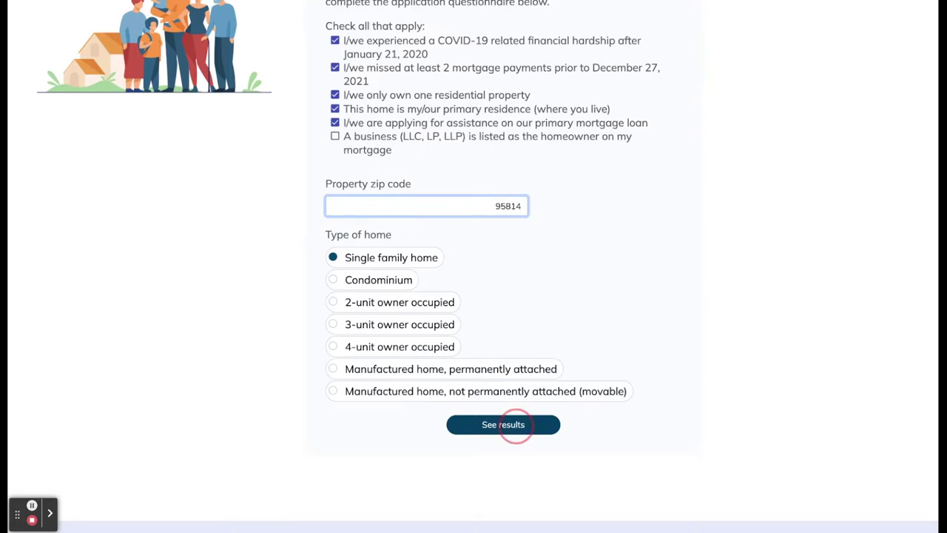
{"action": "left_click", "coordinate": [503, 422]}
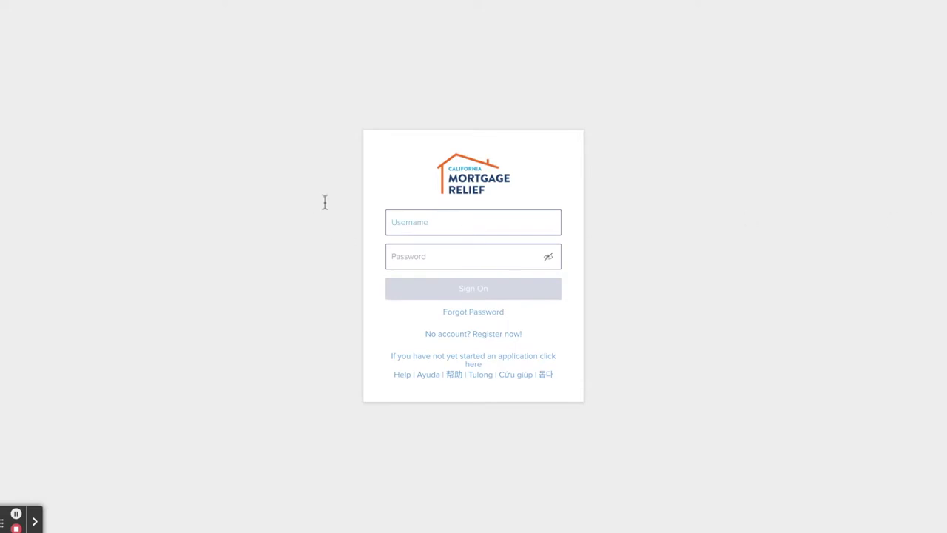
Sign in with the account username and password, then accept the Security and Privacy Notice
{"action": "left_click", "coordinate": [397, 228]}
{"action": "type", "text": "ChandlerBing"}
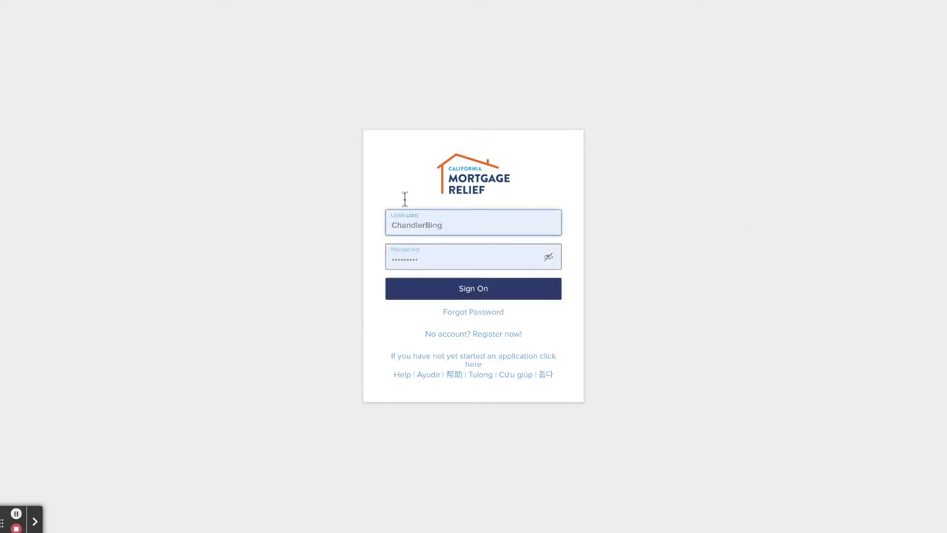
{"action": "left_click", "coordinate": [551, 290]}
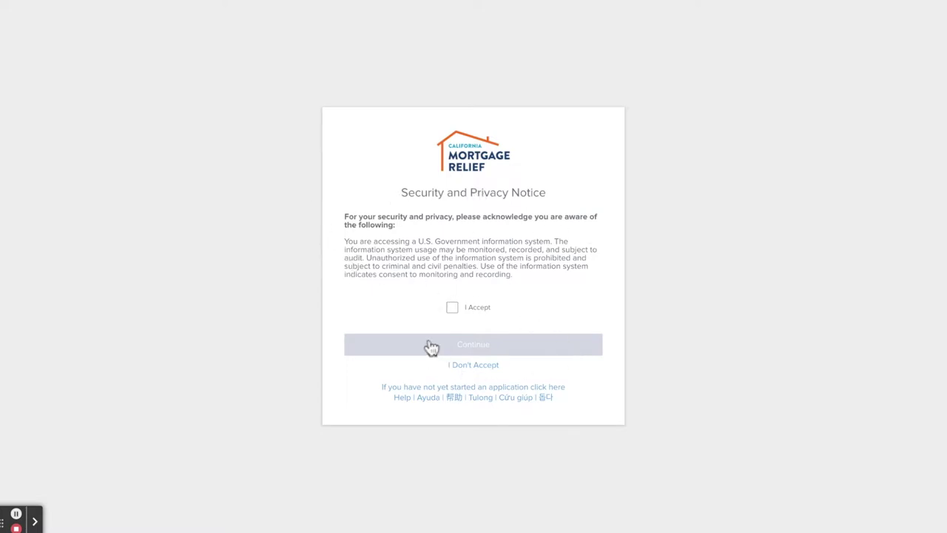
{"action": "key", "text": "space"}
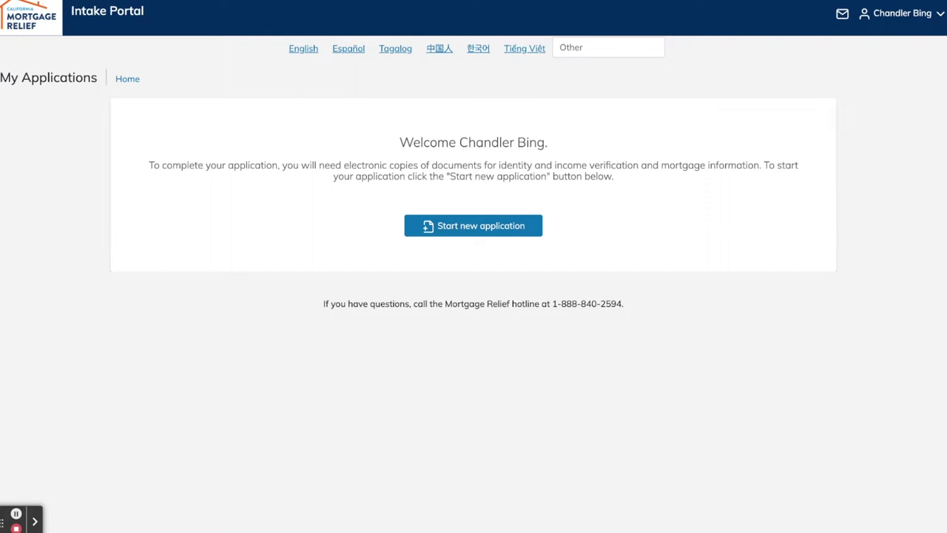
Start a new application and enter the homeowner's date of birth and phone number
{"action": "left_click", "coordinate": [452, 226]}
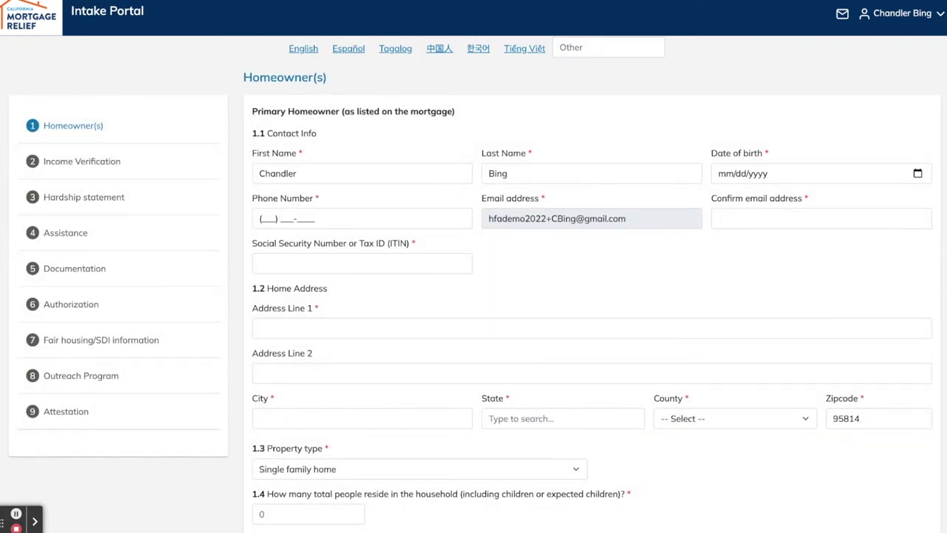
{"action": "left_click_drag", "start_coordinate": [264, 174], "coordinate": [311, 167]}
{"action": "key", "text": "Tab"}
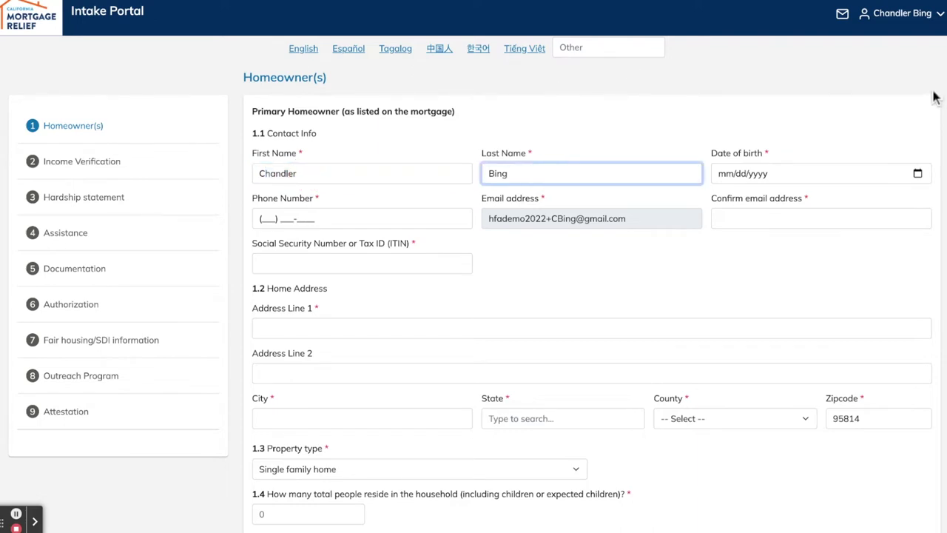
{"action": "key", "text": "Tab"}
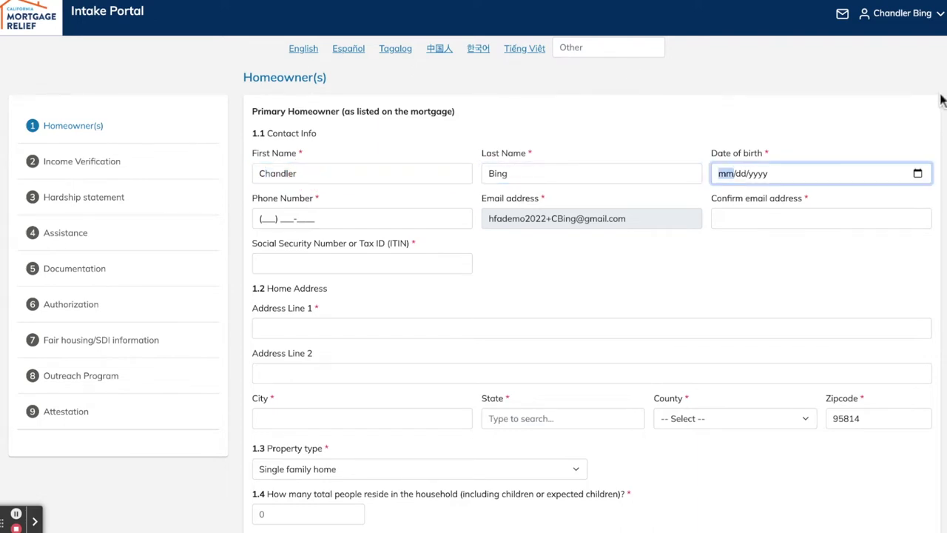
{"action": "type", "text": "11/29/"}
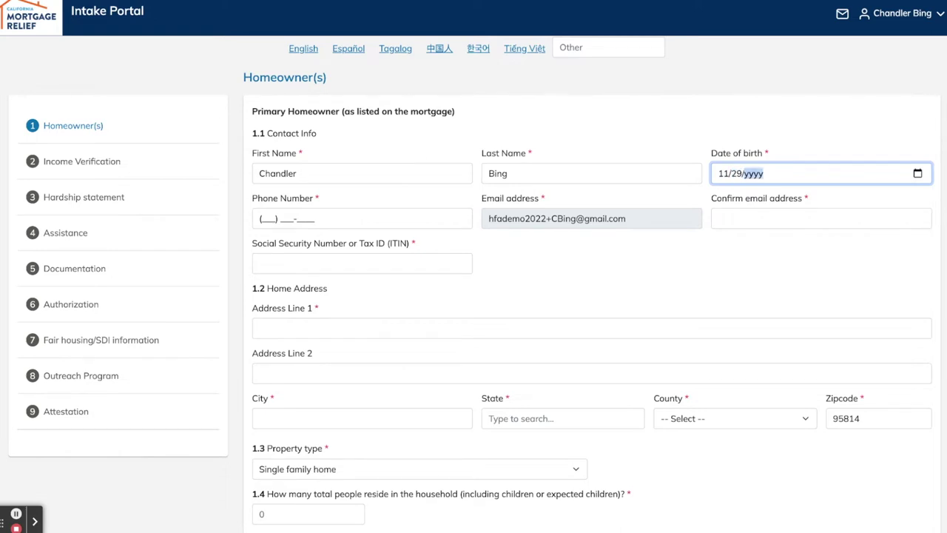
{"action": "type", "text": "1988"}
{"action": "key", "text": "Tab"}
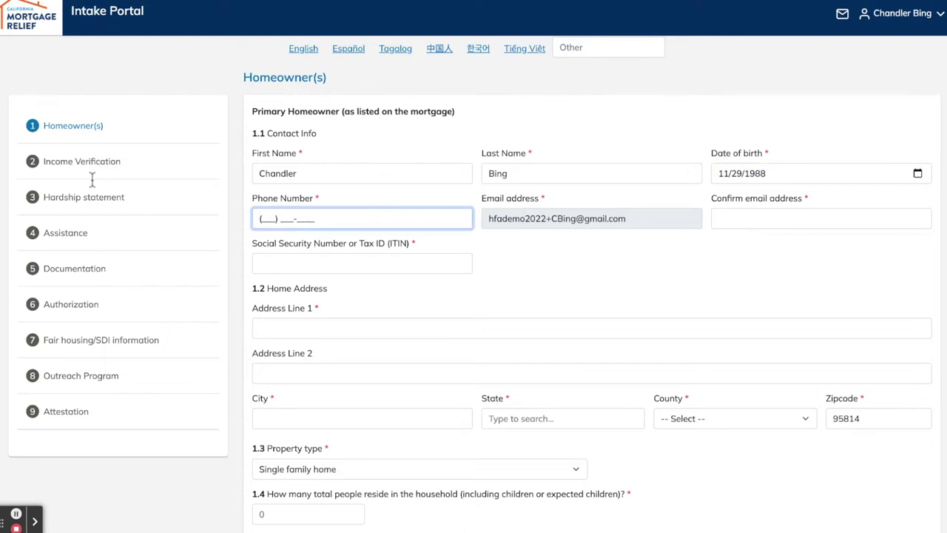
{"action": "type", "text": "555) 555-5555"}
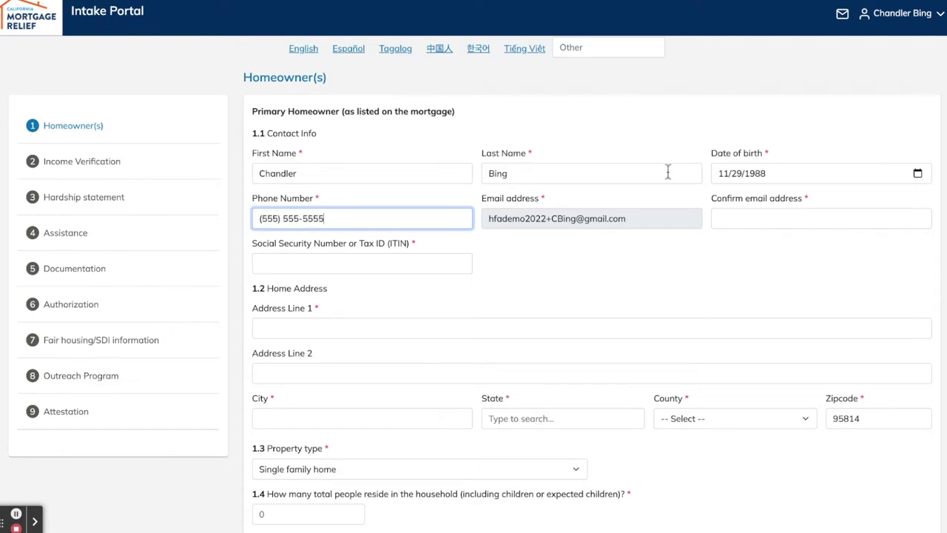
Retype the homeowner's e-mail address in the Confirm email field
{"action": "key", "text": "Tab"}
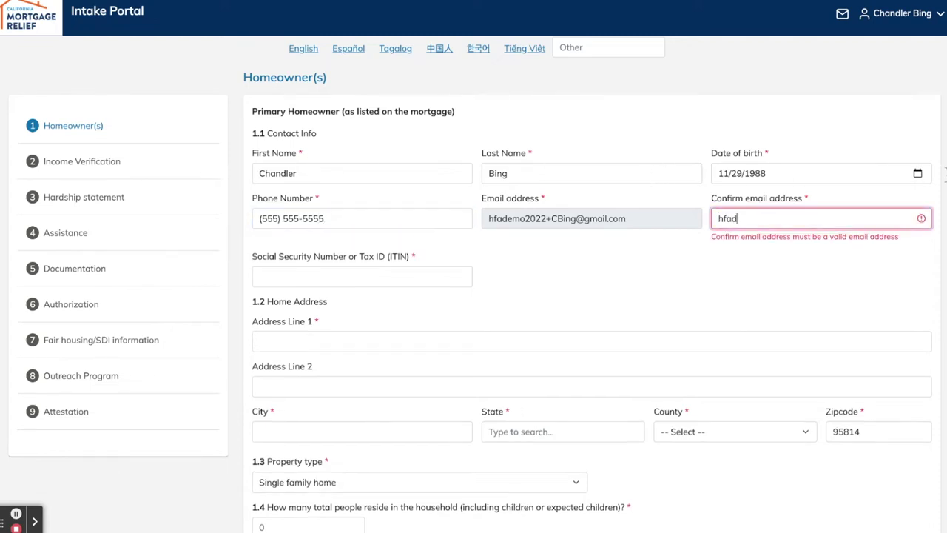
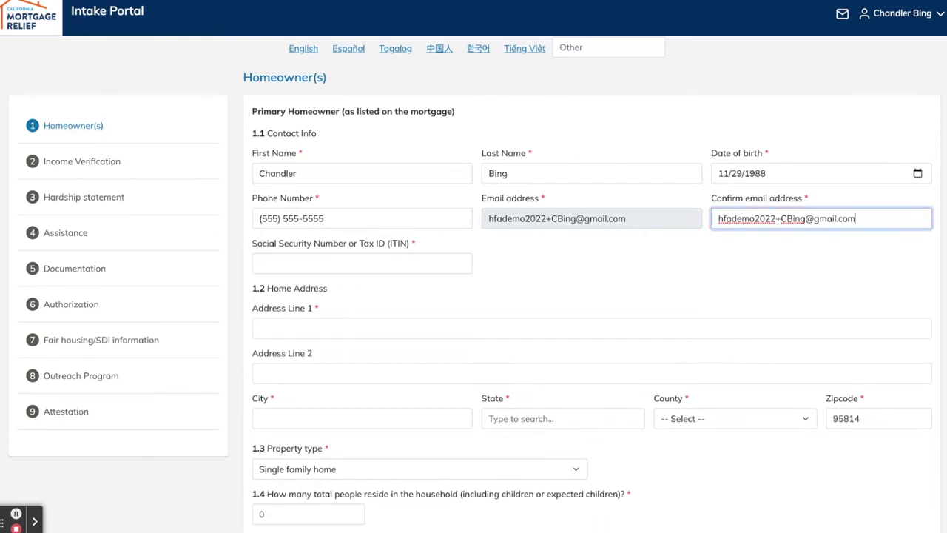
{"action": "left_click", "coordinate": [389, 261]}
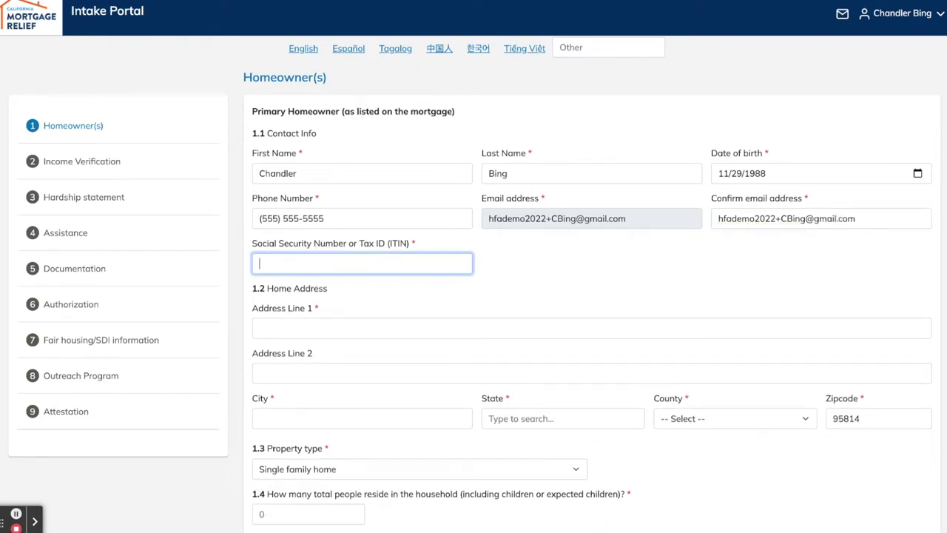
Enter the homeowner's Social Security number and the street line of the home address
{"action": "type", "text": "12"}
{"action": "type", "text": "3"}
{"action": "type", "text": "4533"}
{"action": "type", "text": "333"}
{"action": "left_click", "coordinate": [276, 334]}
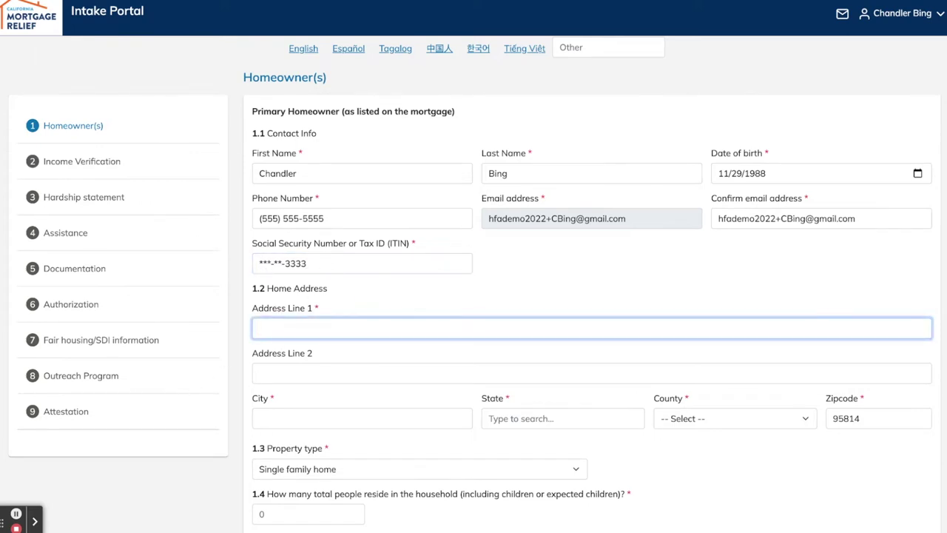
{"action": "type", "text": "400 capi"}
{"action": "key", "text": "BackSpace"}
{"action": "key", "text": "BackSpace"}
{"action": "key", "text": "BackSpace"}
{"action": "key", "text": "BackSpace"}
{"action": "type", "text": "Cai"}
{"action": "key", "text": "BackSpace"}
{"action": "type", "text": "pitol Mall"}
Set the home address city to Sacramento, state CA, and county Sacramento
{"action": "left_click", "coordinate": [296, 418]}
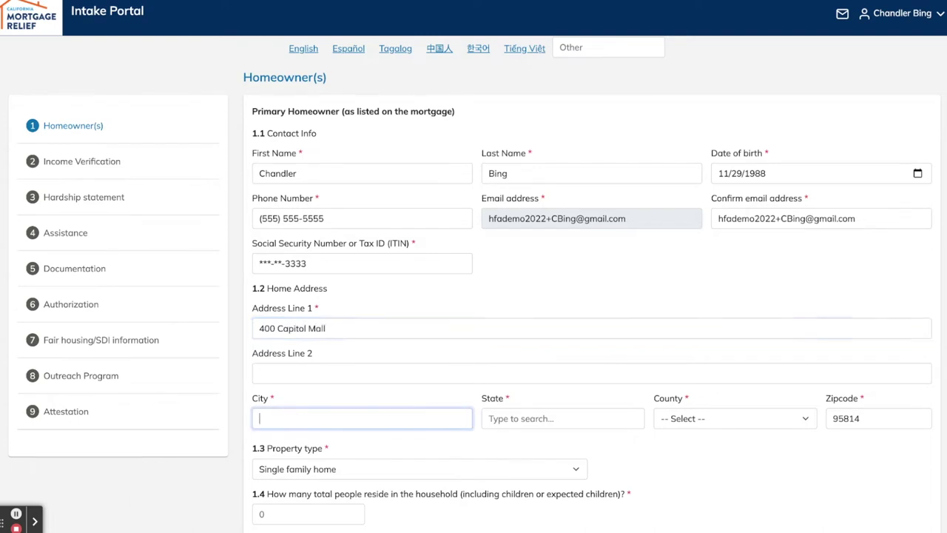
{"action": "type", "text": "Sacramento"}
{"action": "key", "text": "Tab"}
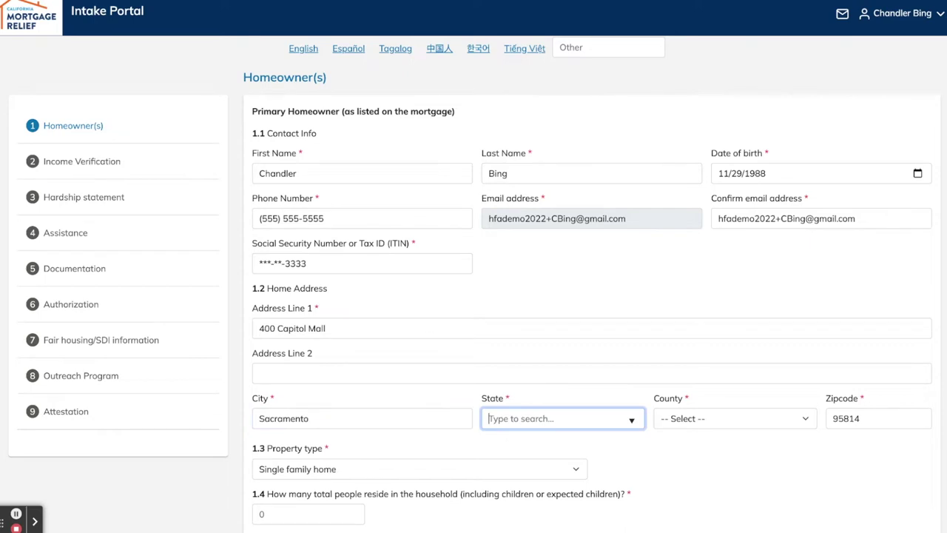
{"action": "type", "text": "CA"}
{"action": "key", "text": "Tab"}
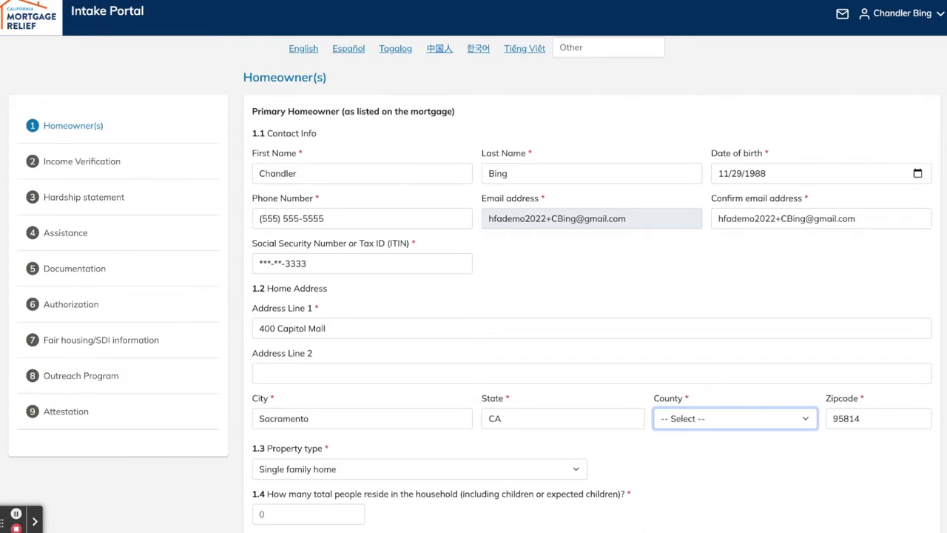
{"action": "key", "text": "s"}
{"action": "scroll", "coordinate": [626, 384], "scroll_direction": "down", "scroll_amount": 3}
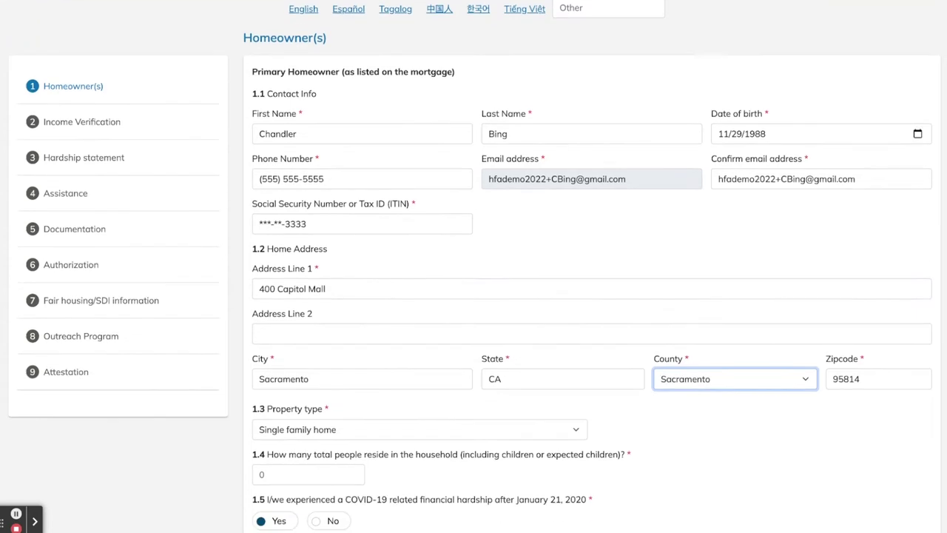
Enter a household size of 2 and answer No to having a second loan
{"action": "left_click", "coordinate": [554, 298]}
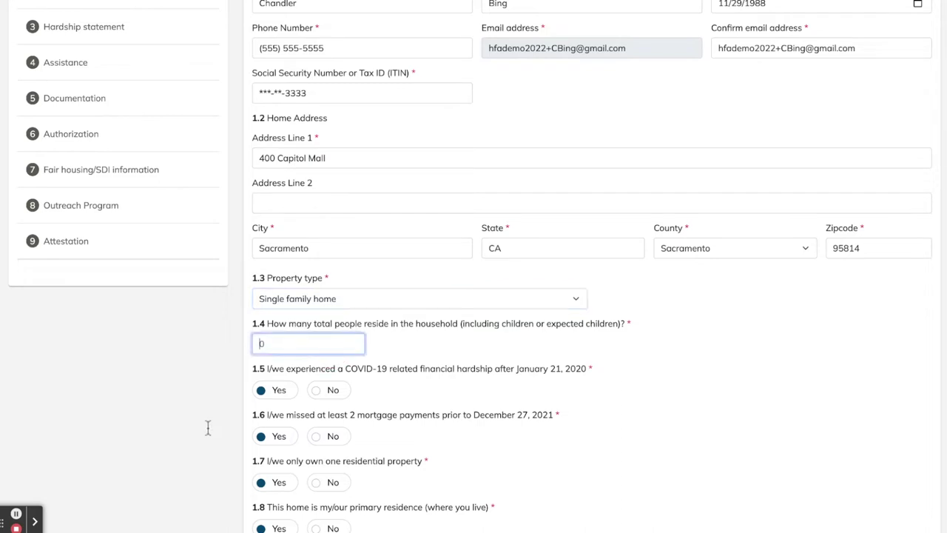
{"action": "key", "text": "Tab"}
{"action": "type", "text": "2"}
{"action": "left_click", "coordinate": [623, 382]}
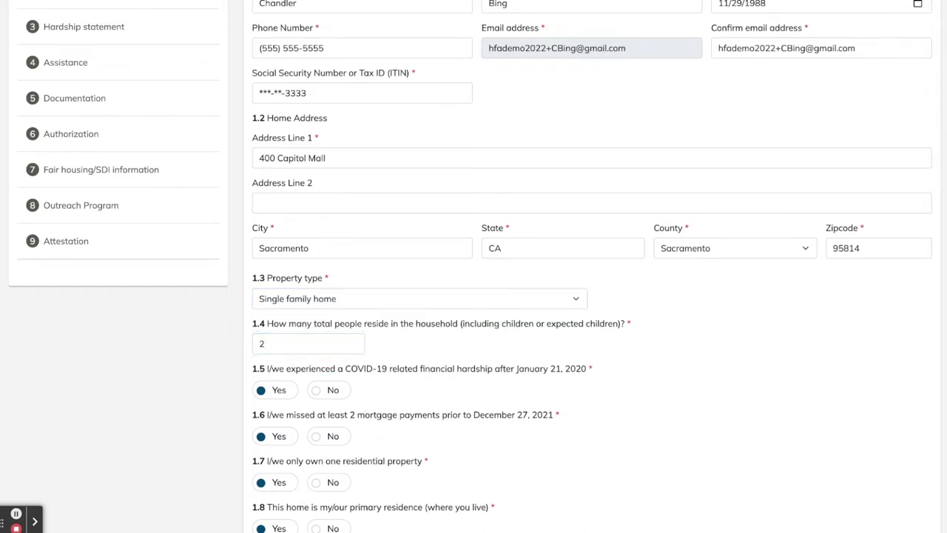
{"action": "scroll", "coordinate": [473, 266], "scroll_direction": "down", "scroll_amount": 1}
{"action": "scroll", "coordinate": [473, 266], "scroll_direction": "down", "scroll_amount": 2}
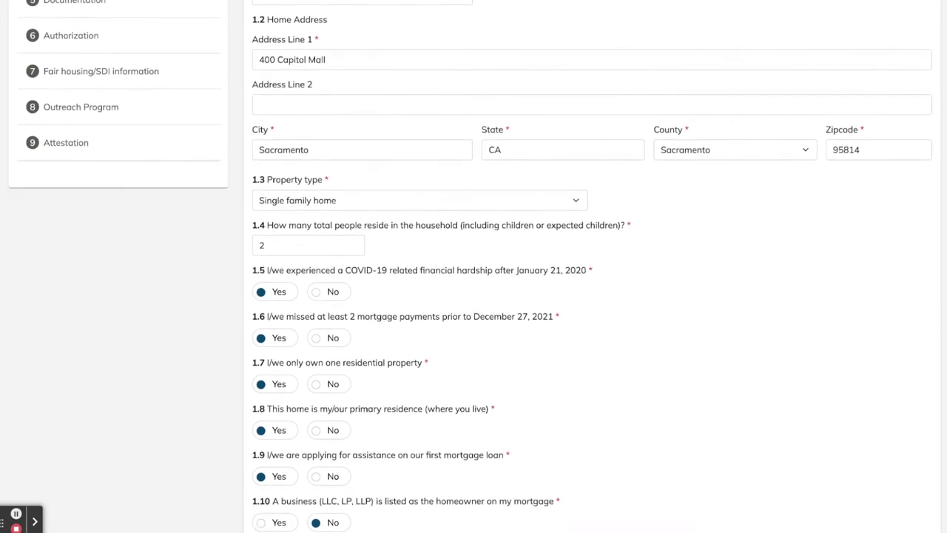
{"action": "scroll", "coordinate": [473, 266], "scroll_direction": "down", "scroll_amount": 2}
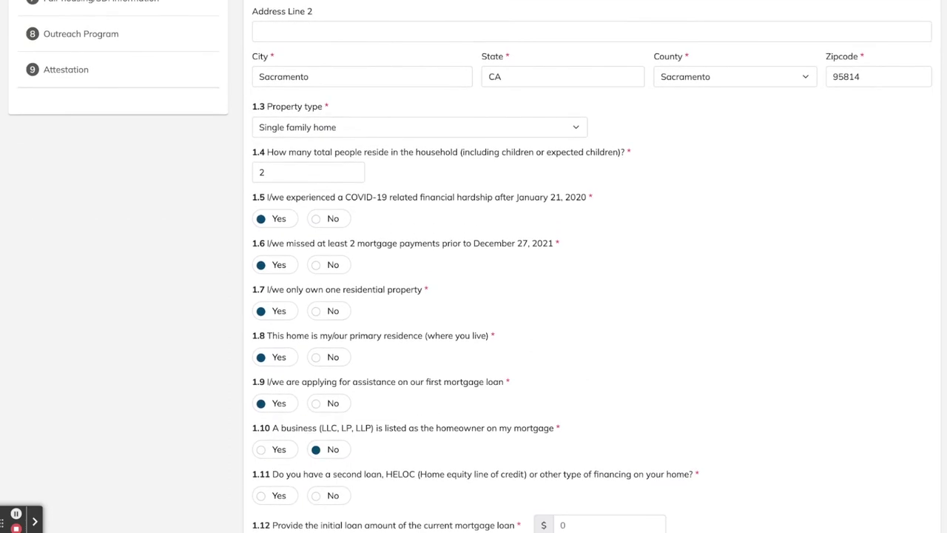
{"action": "scroll", "coordinate": [473, 266], "scroll_direction": "down", "scroll_amount": 2}
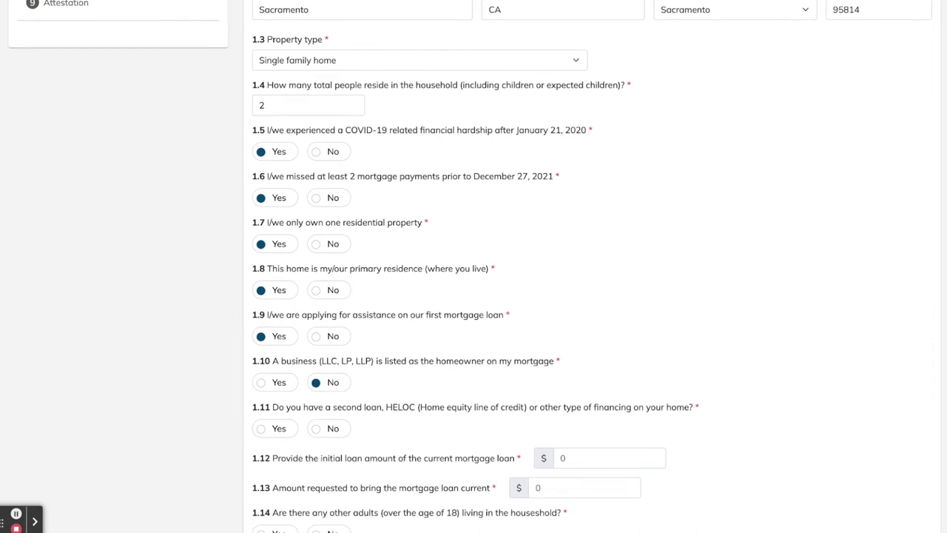
{"action": "left_click", "coordinate": [316, 429]}
Enter a 400,250 initial loan and 11,150 requested, and answer Yes to other household adults
{"action": "scroll", "coordinate": [860, 473], "scroll_direction": "down", "scroll_amount": 1}
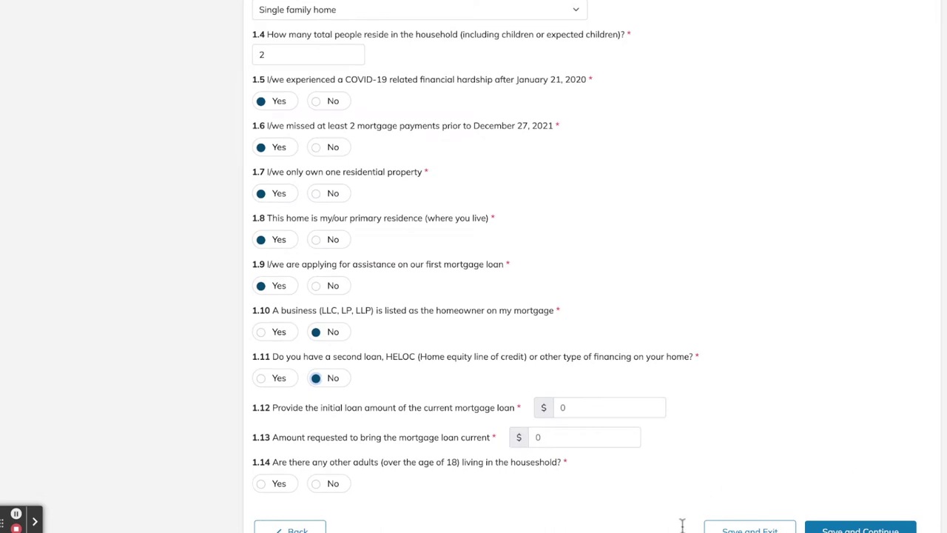
{"action": "key", "text": "Tab"}
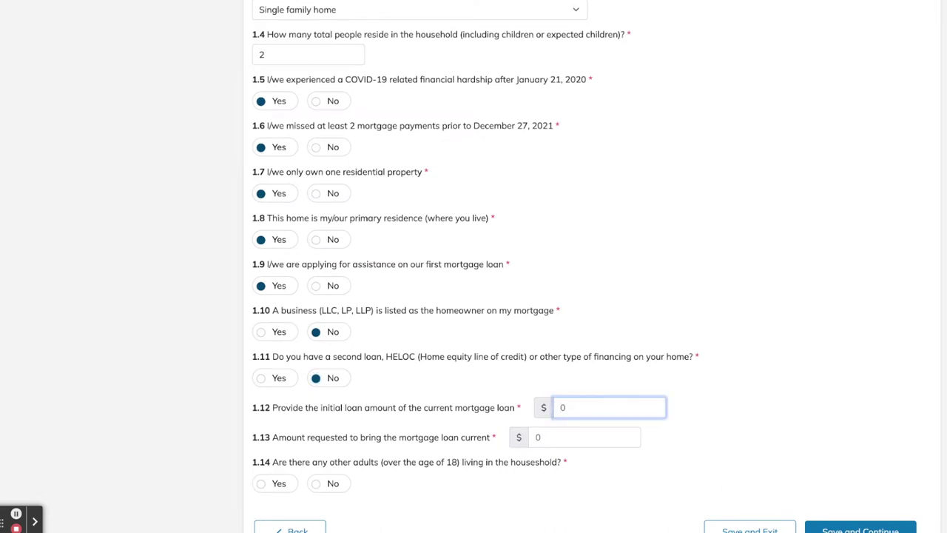
{"action": "type", "text": "400,250"}
{"action": "left_click", "coordinate": [584, 437]}
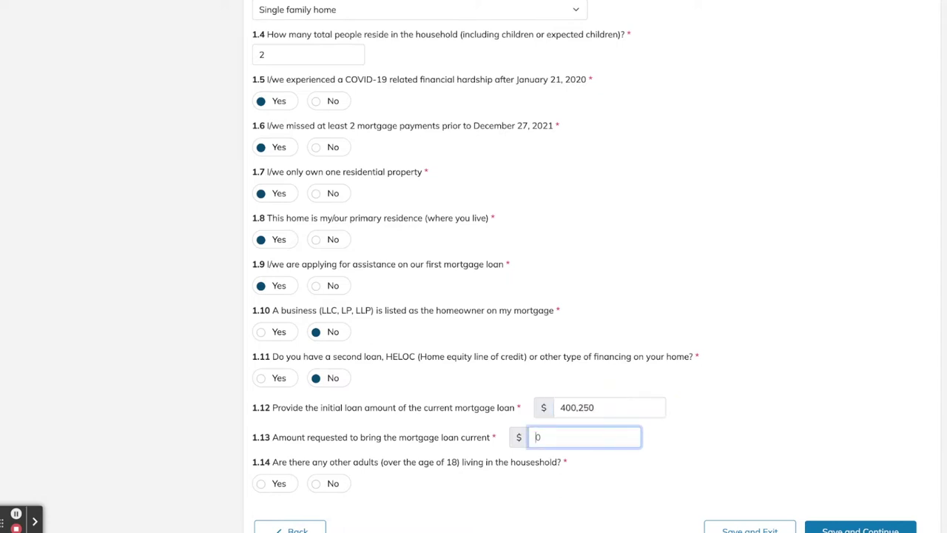
{"action": "type", "text": "11,150"}
{"action": "left_click", "coordinate": [747, 422]}
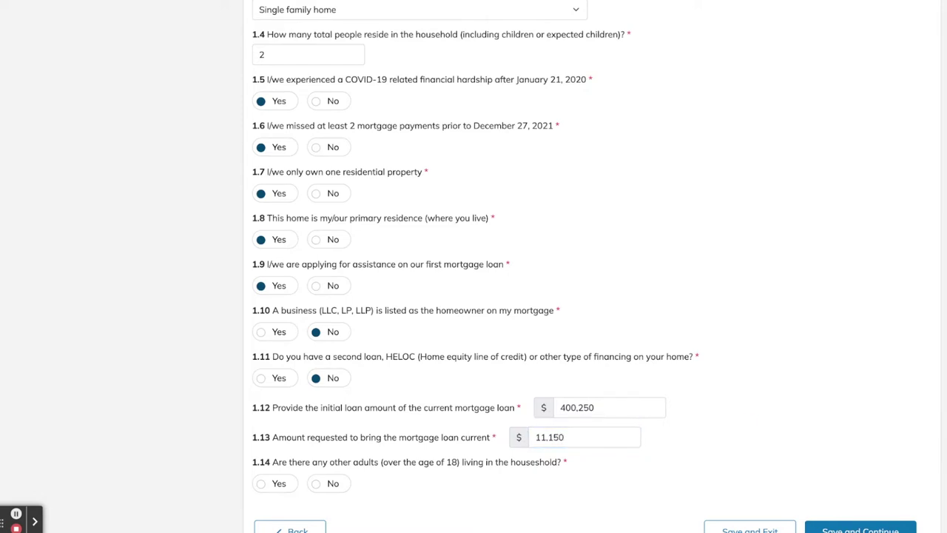
{"action": "scroll", "coordinate": [746, 422], "scroll_direction": "down", "scroll_amount": 2}
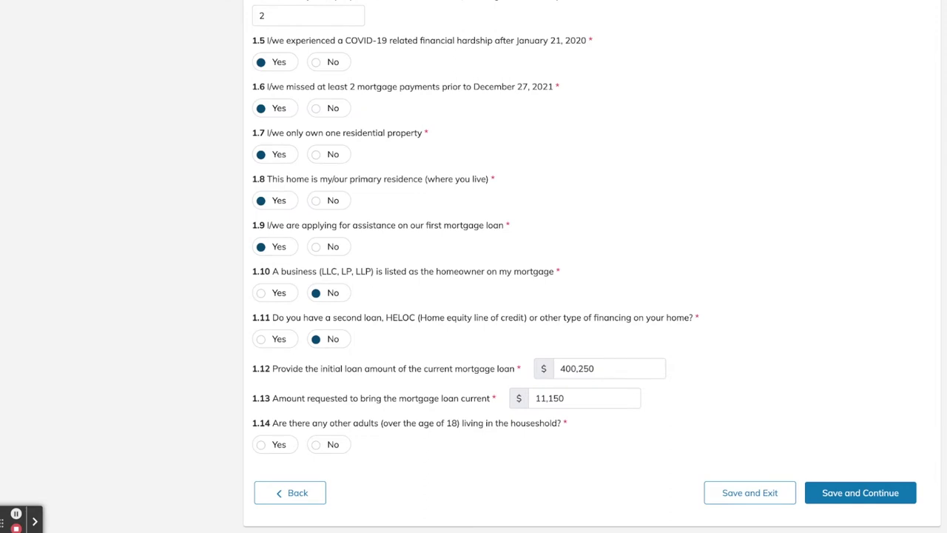
{"action": "scroll", "coordinate": [592, 264], "scroll_direction": "down", "scroll_amount": 1}
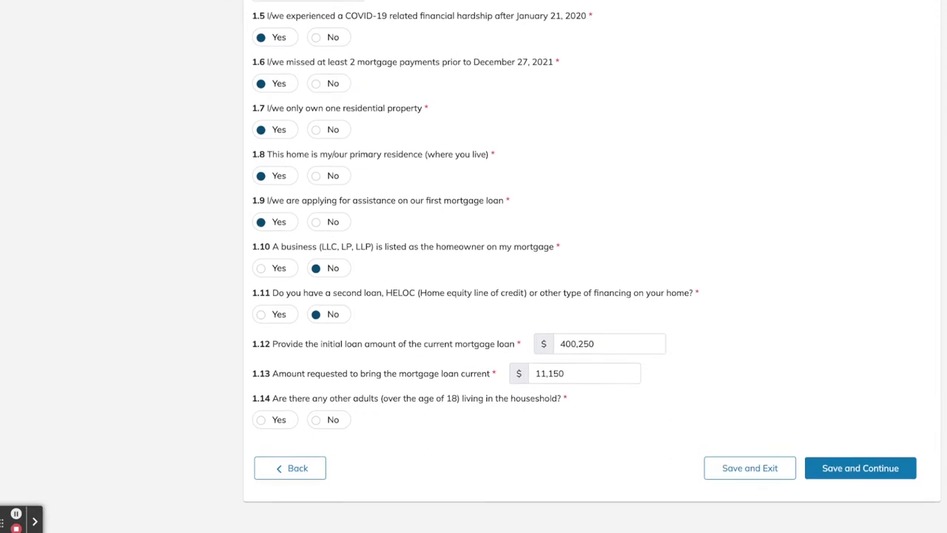
{"action": "left_click", "coordinate": [260, 414]}
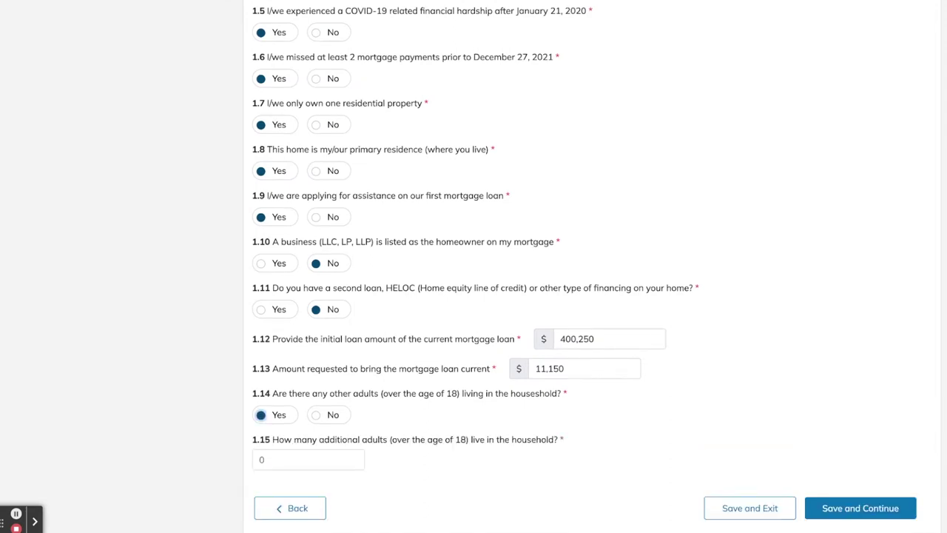
{"action": "left_click", "coordinate": [293, 456]}
Set 1 additional adult and enter that adult's first name, last name and date of birth
{"action": "type", "text": "1"}
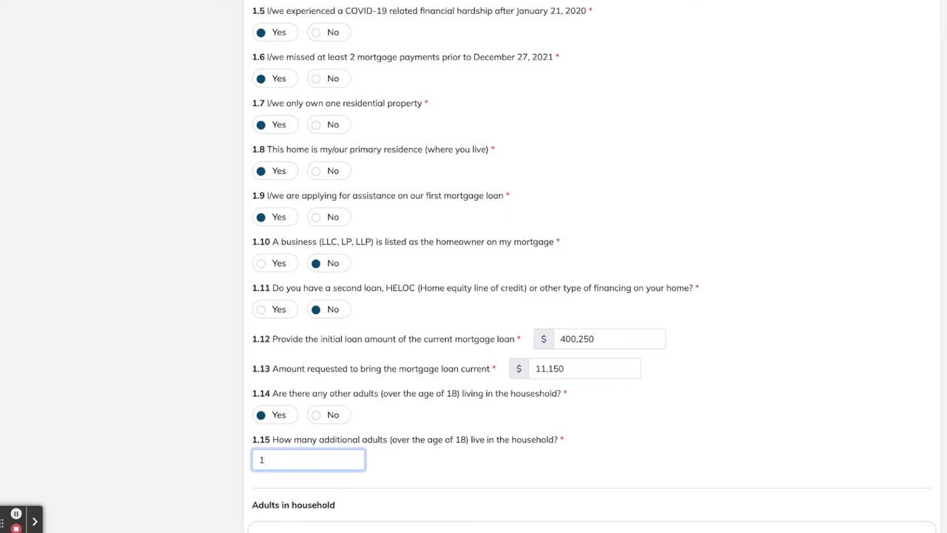
{"action": "scroll", "coordinate": [592, 266], "scroll_direction": "down", "scroll_amount": 3}
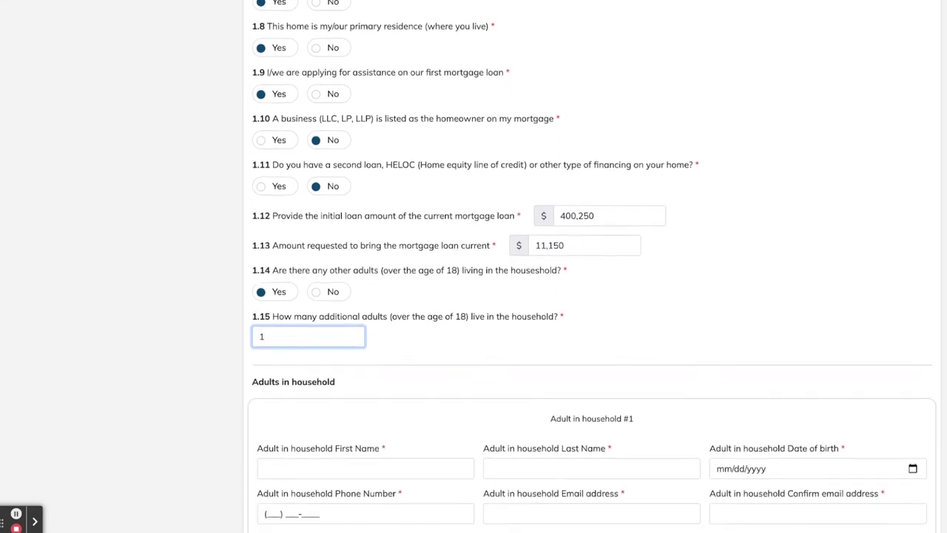
{"action": "scroll", "coordinate": [329, 415], "scroll_direction": "down", "scroll_amount": 2}
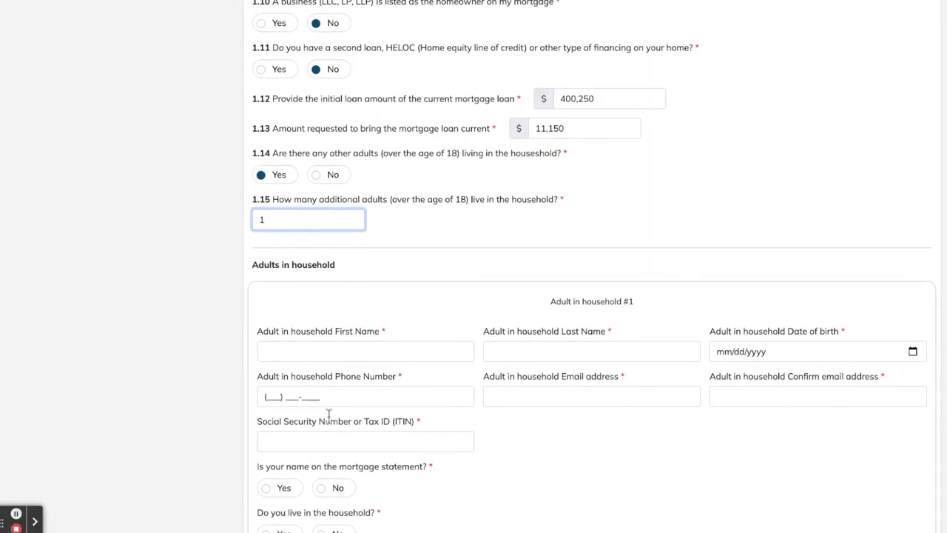
{"action": "key", "text": "Tab"}
{"action": "type", "text": "Monica"}
{"action": "key", "text": "Tab"}
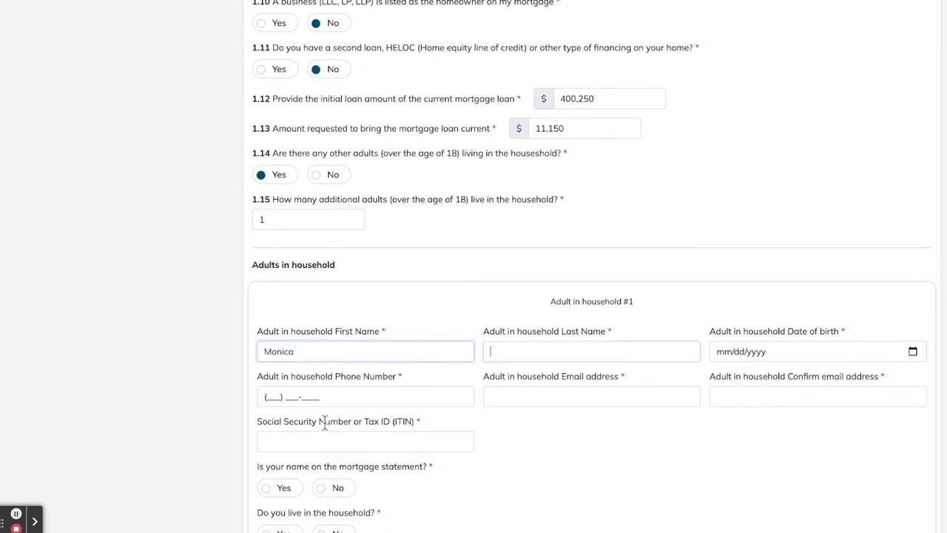
{"action": "type", "text": "Bing"}
{"action": "key", "text": "Tab"}
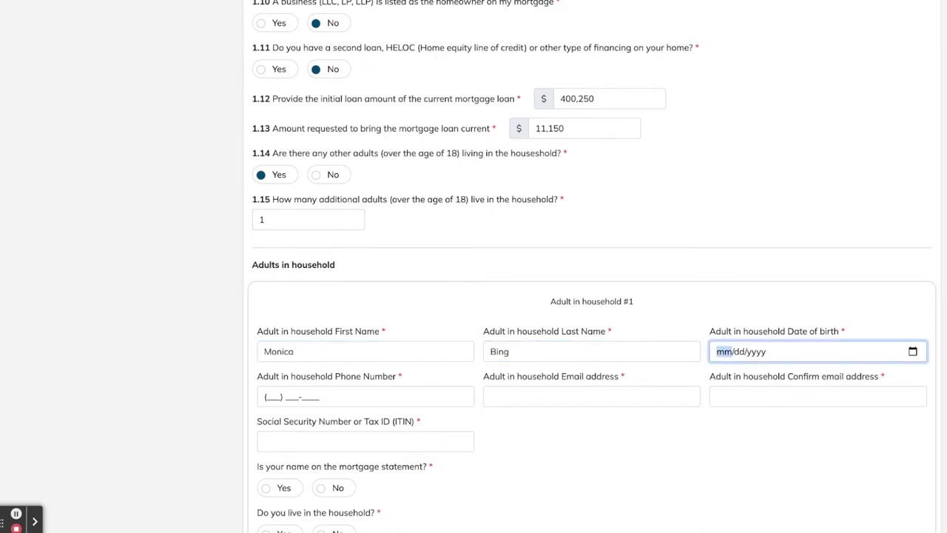
{"action": "type", "text": "11/30/"}
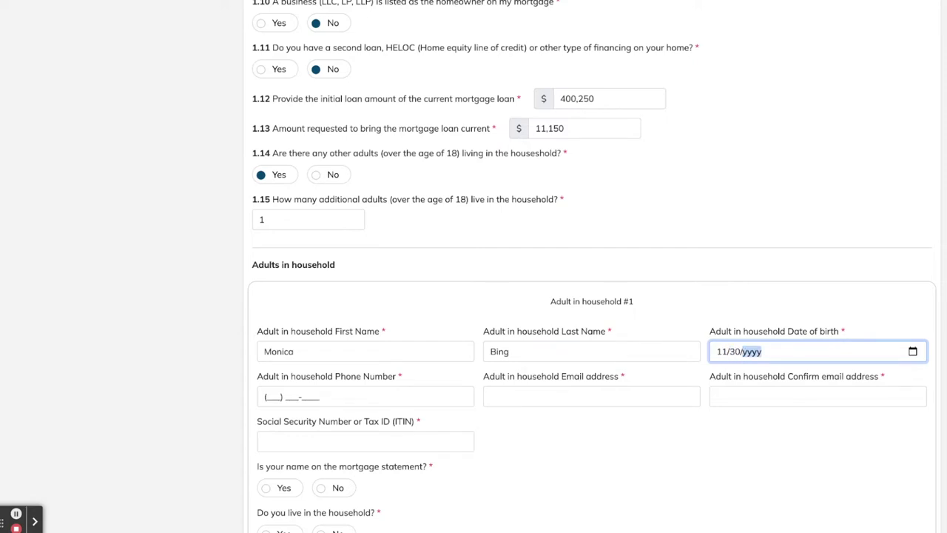
{"action": "type", "text": "1988"}
Enter the additional adult's phone number, e-mail address and matching e-mail confirmation
{"action": "key", "text": "Tab"}
{"action": "type", "text": "555) "}
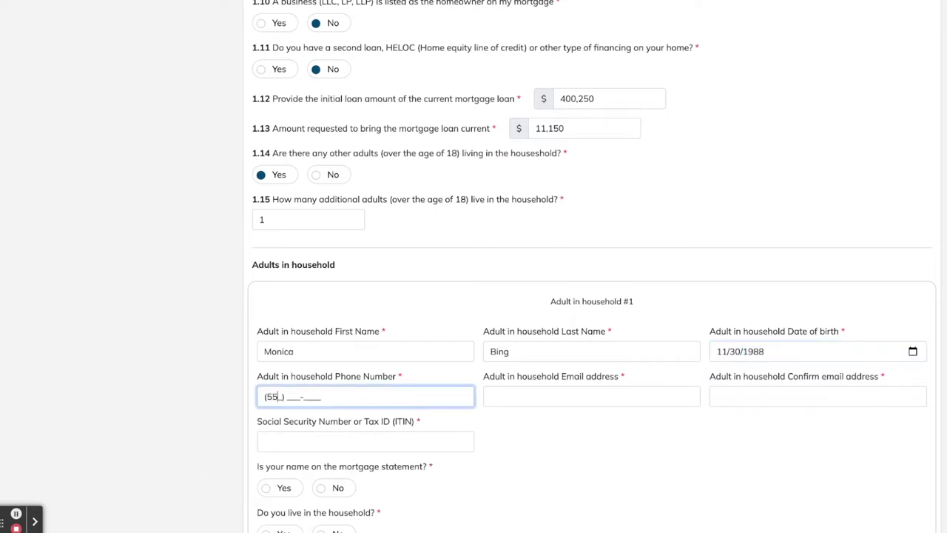
{"action": "type", "text": "555-5555"}
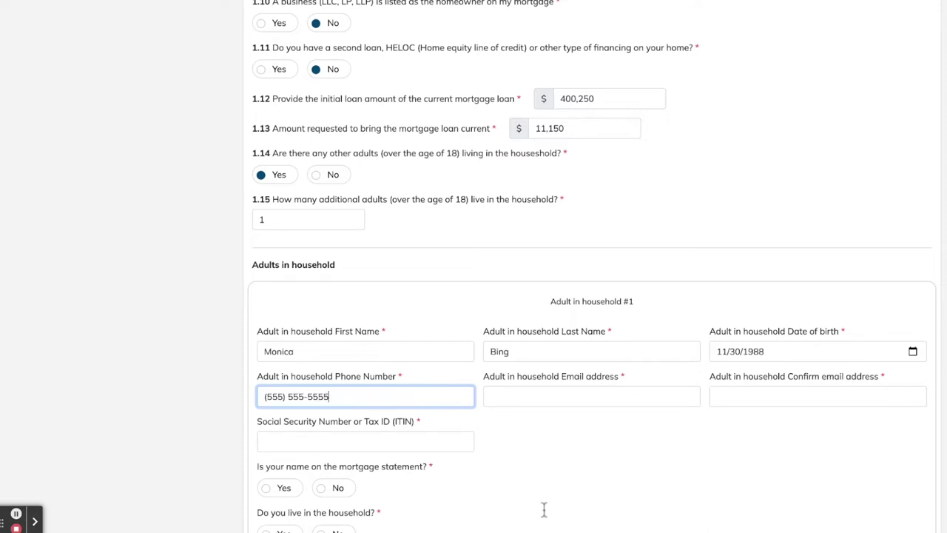
{"action": "key", "text": "Tab"}
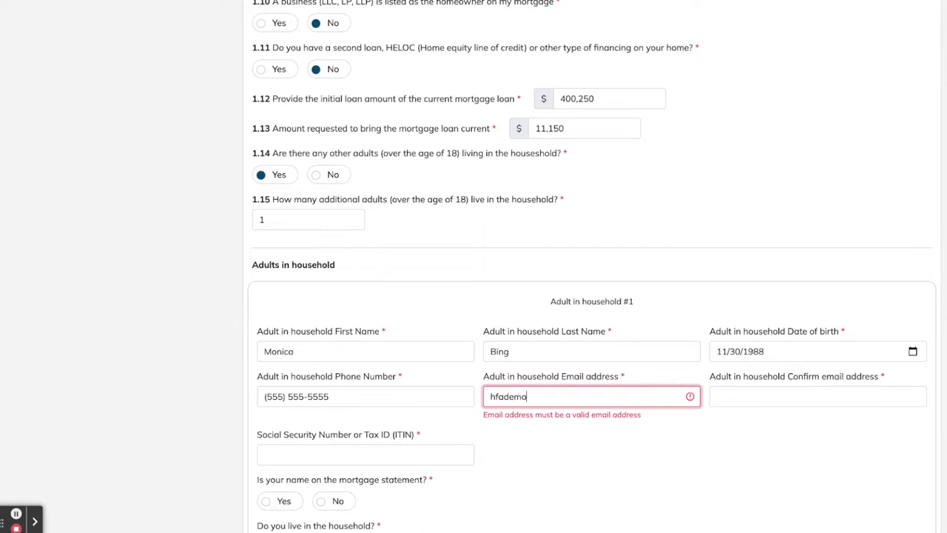
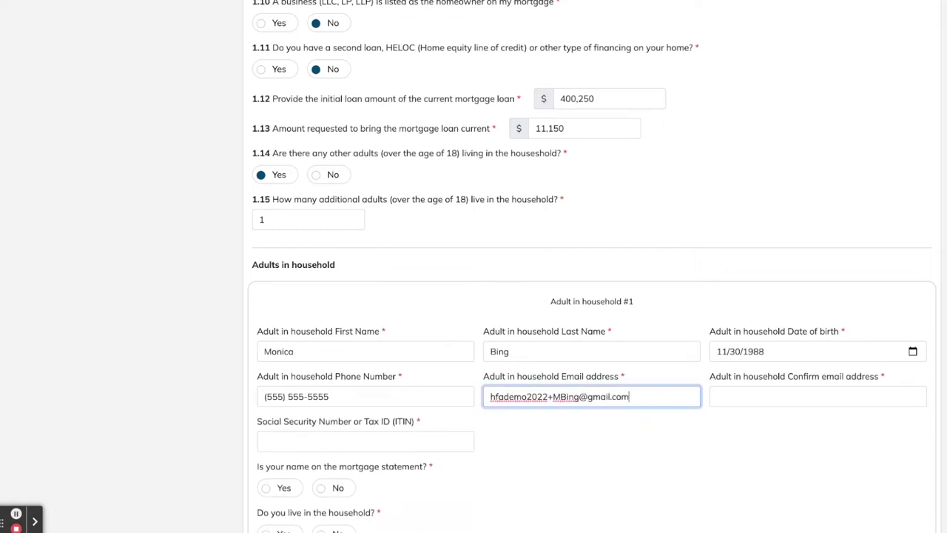
{"action": "left_click", "coordinate": [817, 396]}
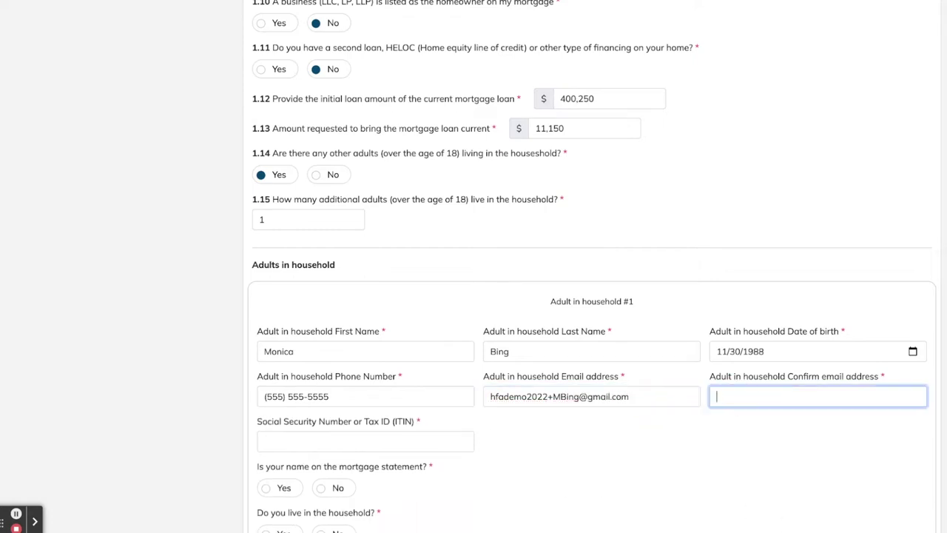
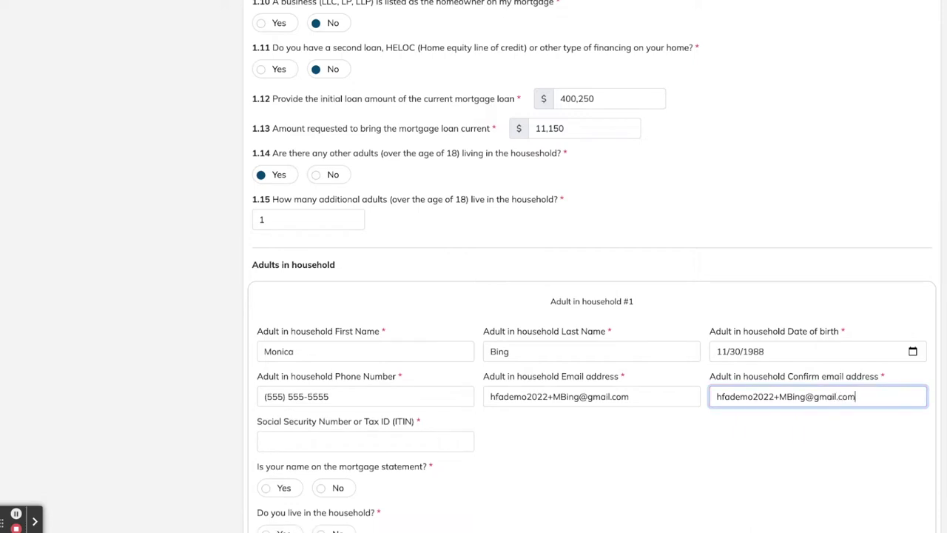
Enter the adult's SSN, answer Yes to mortgage statement and household residence, and save
{"action": "scroll", "coordinate": [163, 459], "scroll_direction": "down", "scroll_amount": 2}
{"action": "left_click", "coordinate": [285, 361]}
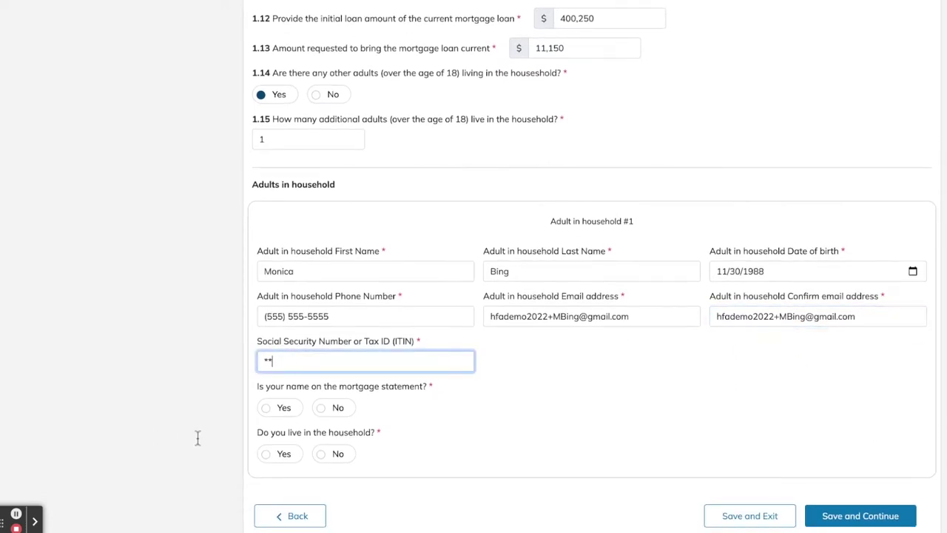
{"action": "type", "text": "555"}
{"action": "type", "text": "7777"}
{"action": "scroll", "coordinate": [431, 517], "scroll_direction": "down", "scroll_amount": 2}
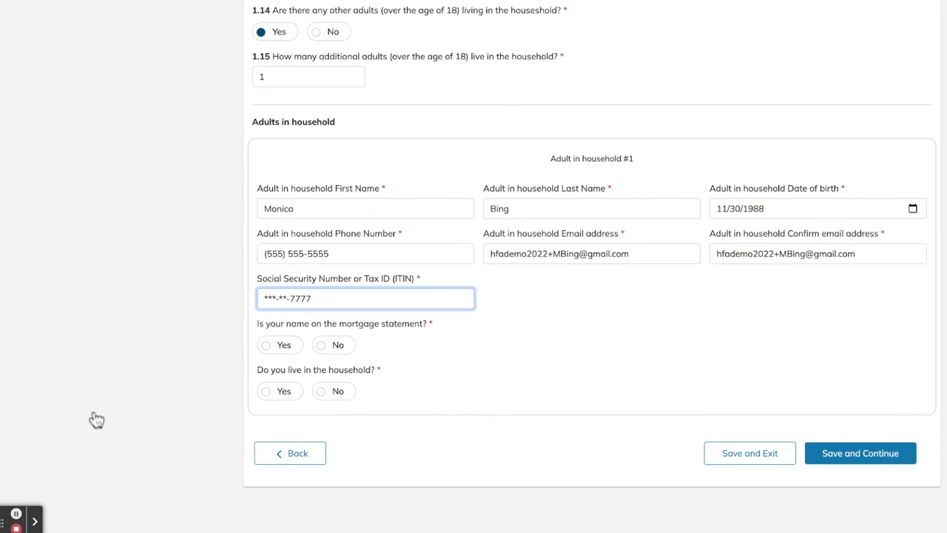
{"action": "key", "text": "Tab"}
{"action": "key", "text": "space"}
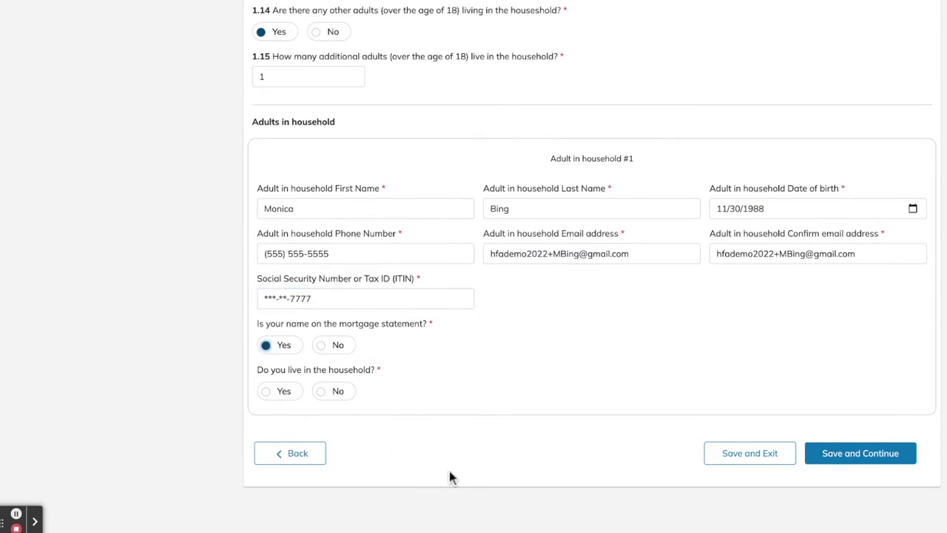
{"action": "scroll", "coordinate": [460, 488], "scroll_direction": "down", "scroll_amount": 1}
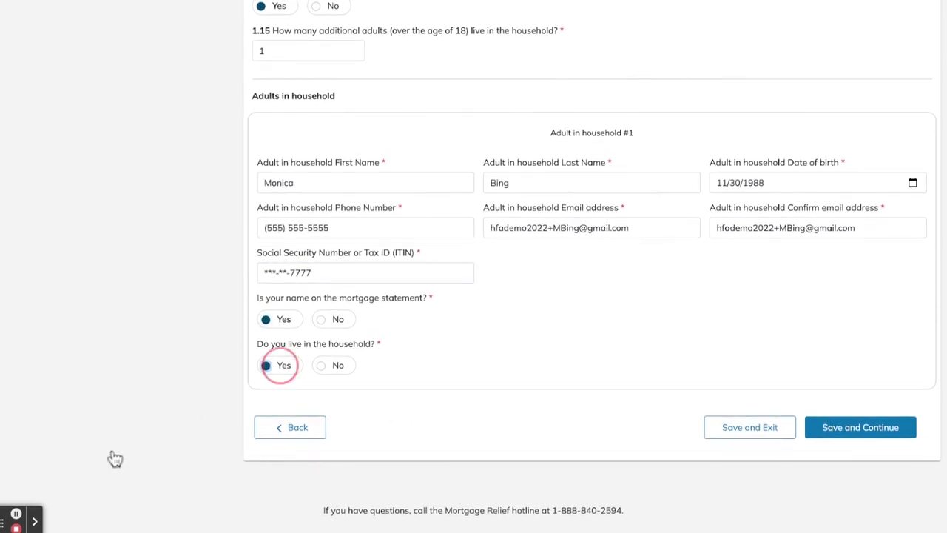
{"action": "key", "text": "Tab"}
{"action": "key", "text": "space"}
{"action": "left_click", "coordinate": [860, 428]}
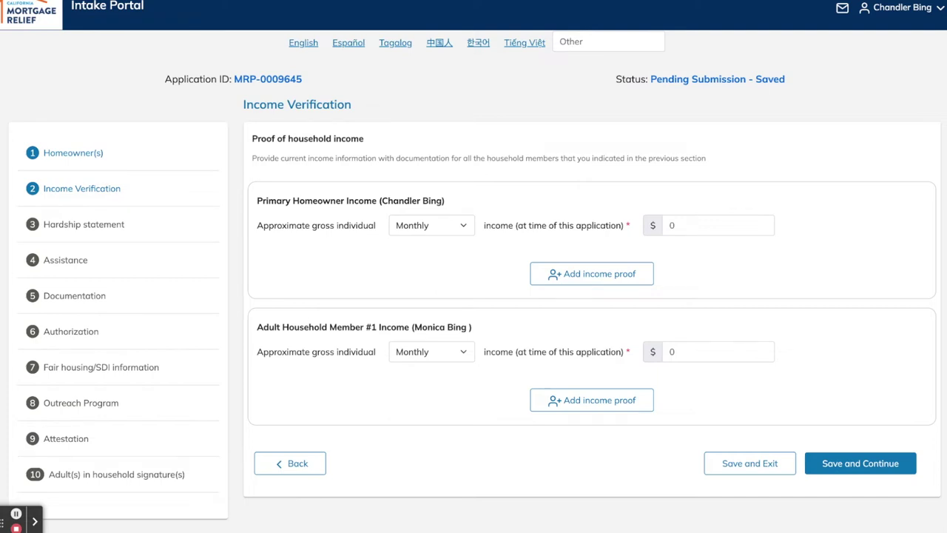
Move into the primary homeowner's monthly income field on the Income Verification page
{"action": "key", "text": "Tab"}
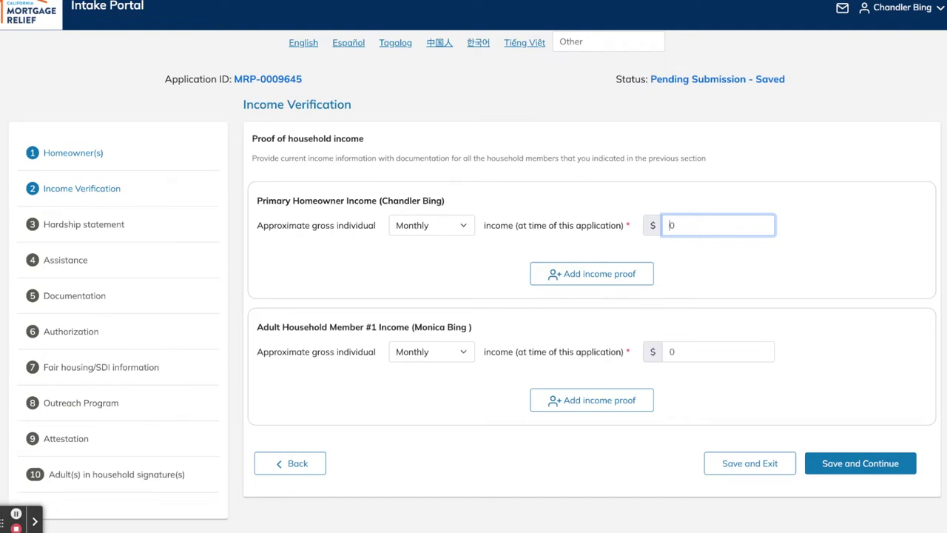
Enter 1,800 as the homeowner's monthly gross income
{"action": "left_click", "coordinate": [686, 227]}
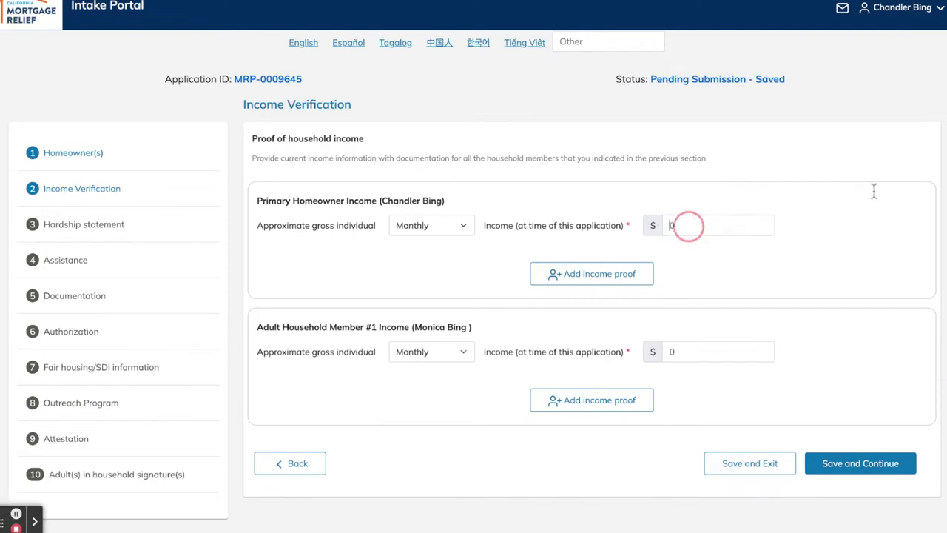
{"action": "key", "text": "shift+Tab"}
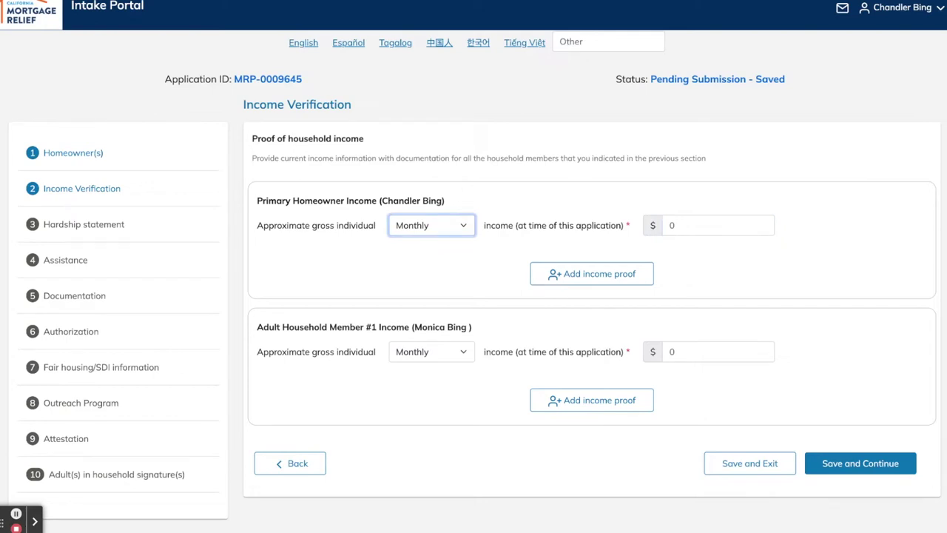
{"action": "key", "text": "Tab"}
{"action": "type", "text": "1"}
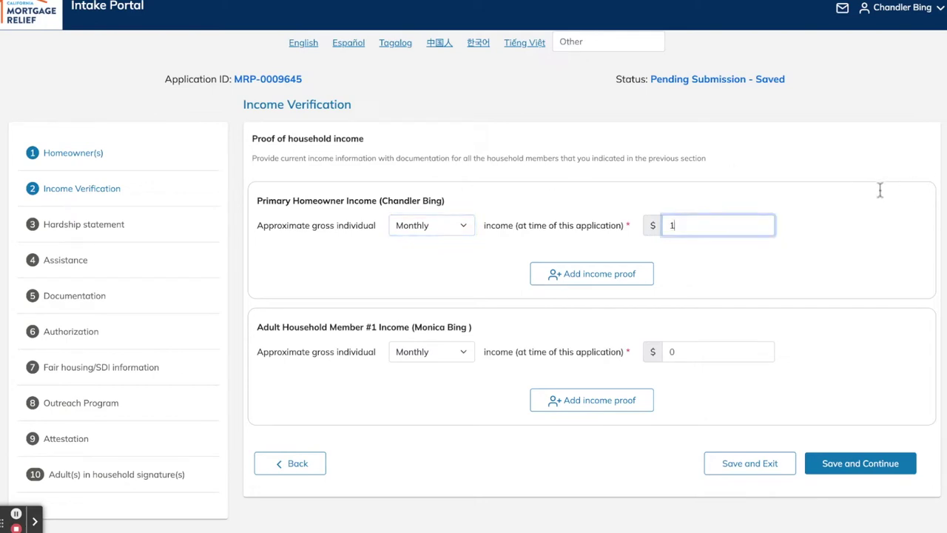
{"action": "type", "text": ",800"}
{"action": "left_click", "coordinate": [740, 253]}
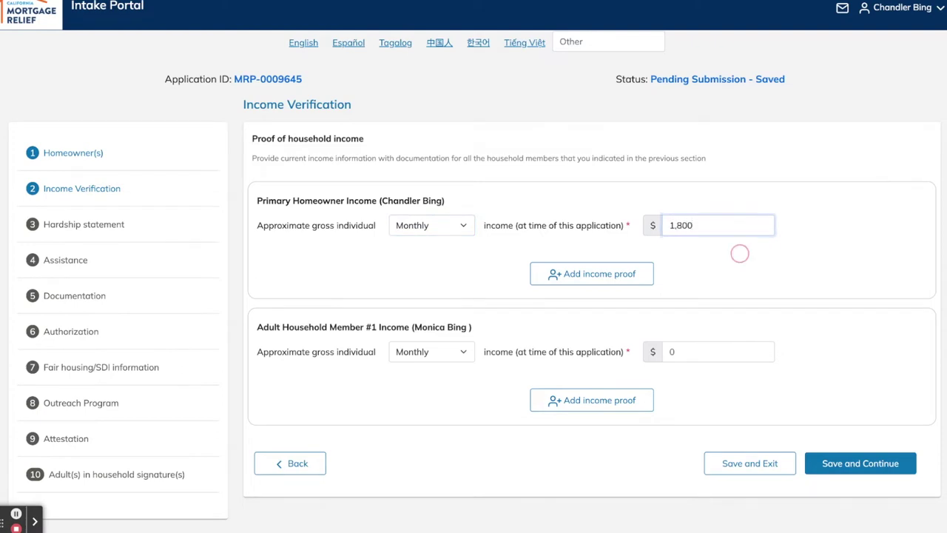
Add an income proof of type Wages from employment with Monthly payment frequency
{"action": "key", "text": "Tab"}
{"action": "key", "text": "Return"}
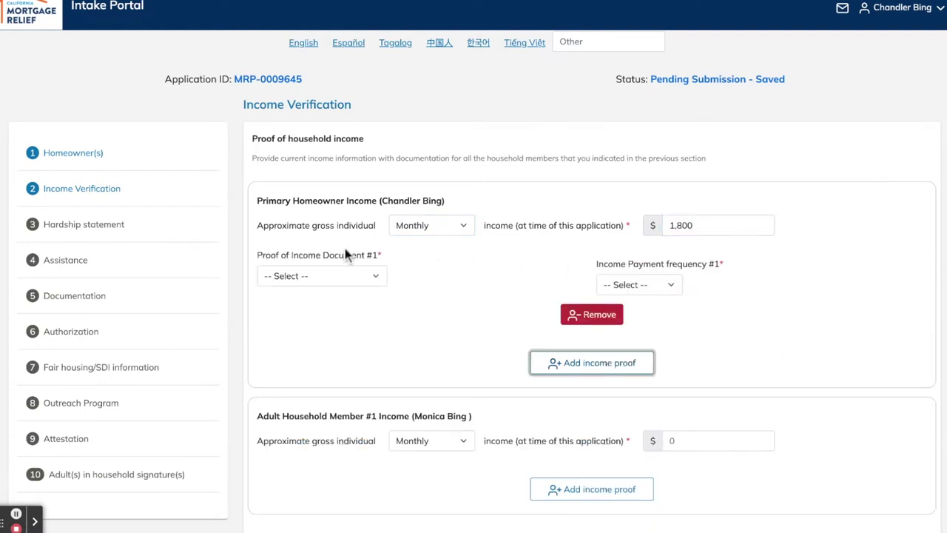
{"action": "left_click", "coordinate": [275, 287]}
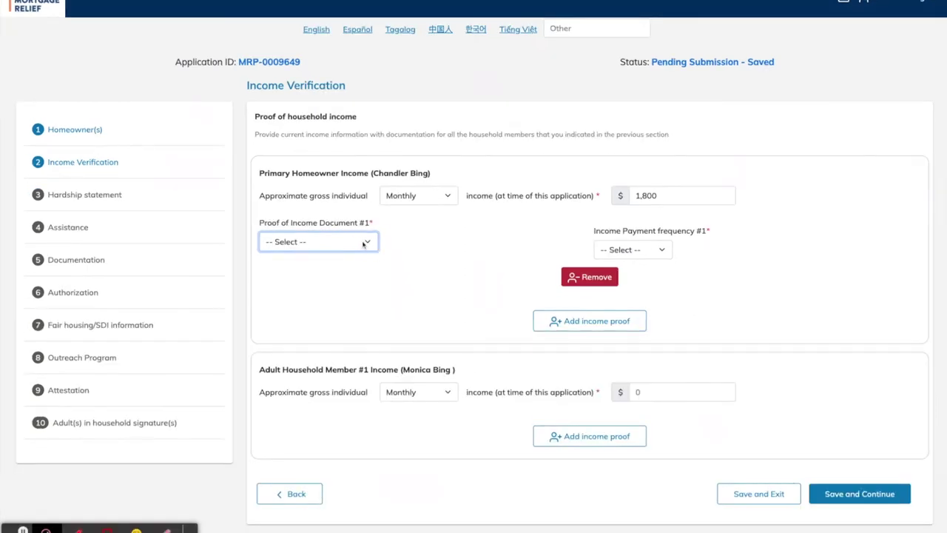
{"action": "left_click", "coordinate": [334, 259]}
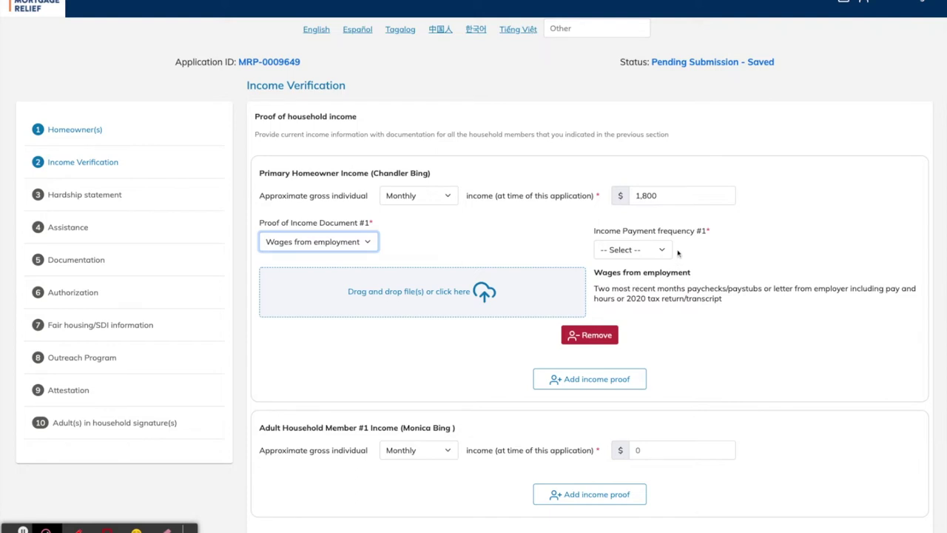
{"action": "key", "text": "Tab"}
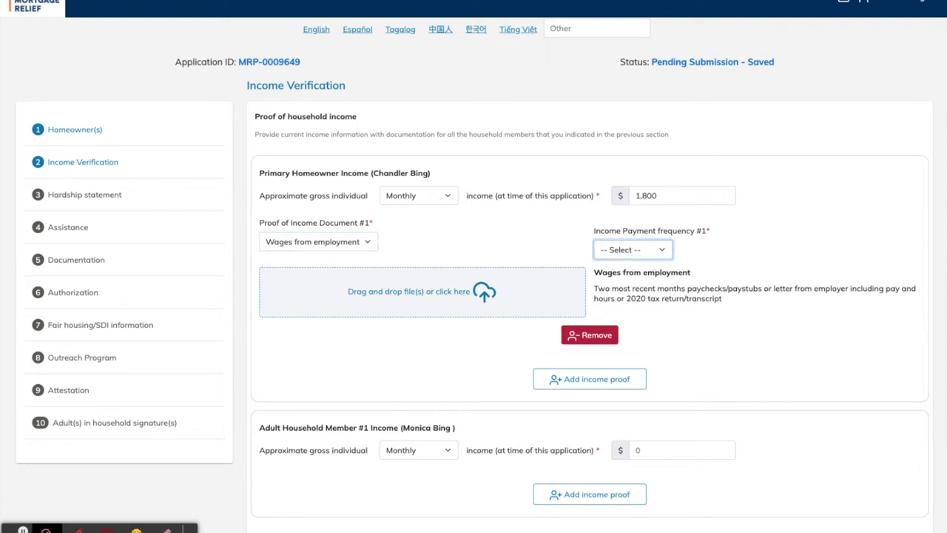
{"action": "key", "text": "Down"}
{"action": "left_click", "coordinate": [477, 291]}
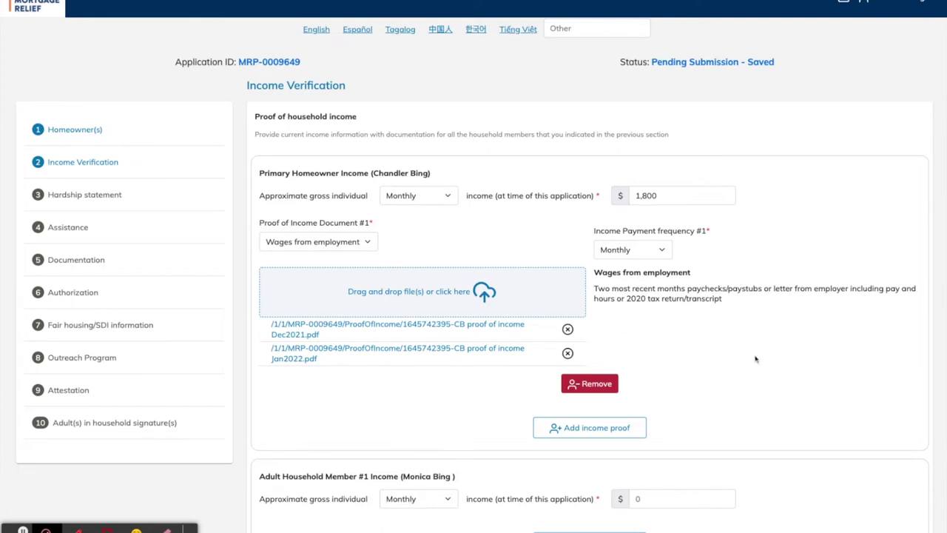
Add a second proof-of-income entry, then remove the empty Document #2
{"action": "scroll", "coordinate": [787, 368], "scroll_direction": "down", "scroll_amount": 1}
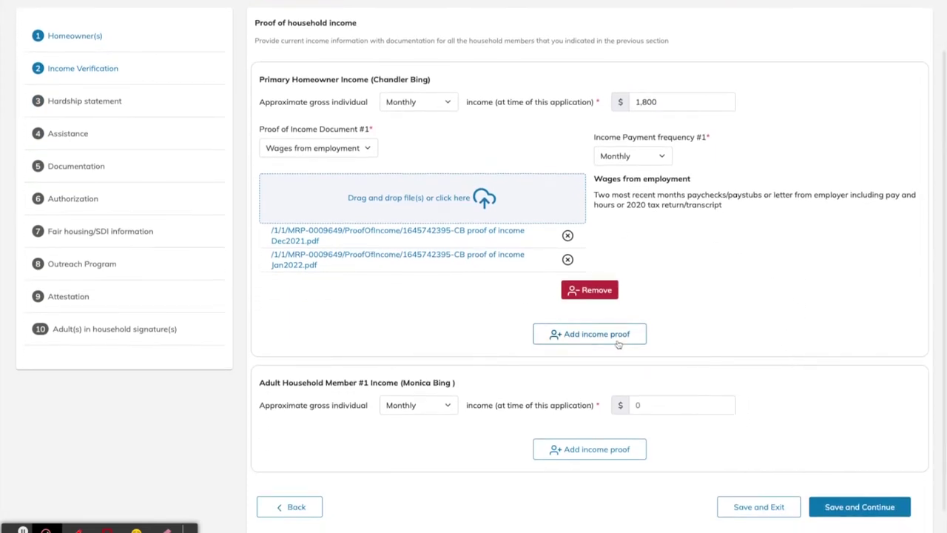
{"action": "left_click", "coordinate": [616, 337]}
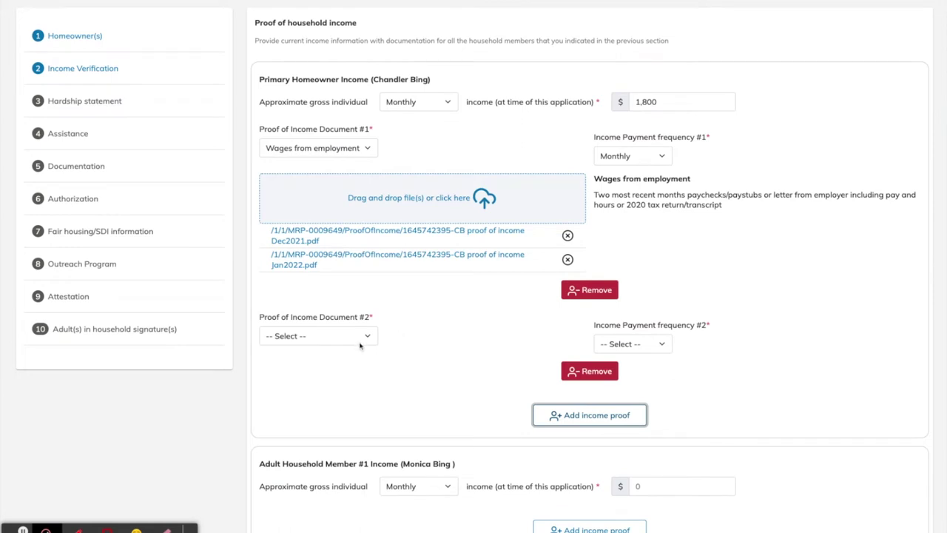
{"action": "left_click", "coordinate": [596, 374]}
{"action": "scroll", "coordinate": [600, 388], "scroll_direction": "down", "scroll_amount": 1}
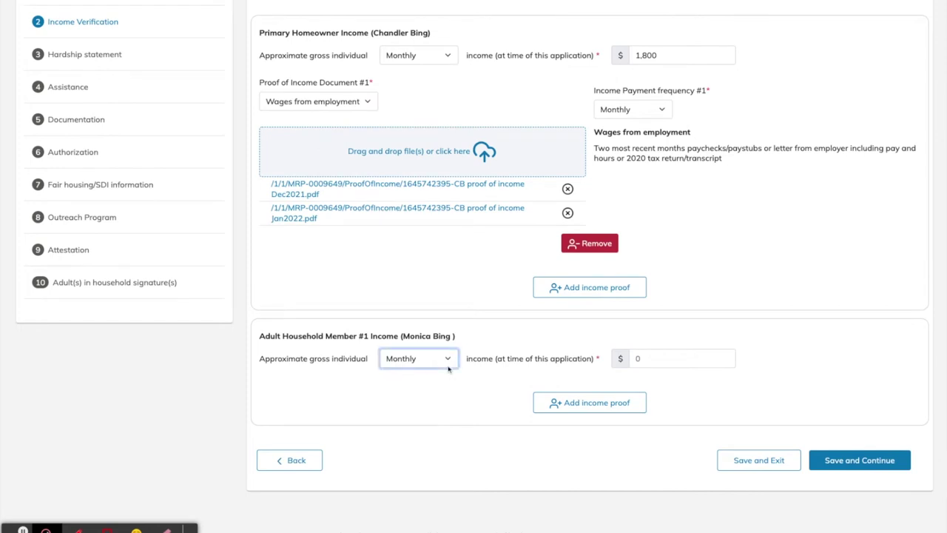
Give the household member income 0 with frequency N/A and proof type No income
{"action": "left_click", "coordinate": [469, 417]}
{"action": "left_click", "coordinate": [663, 360]}
{"action": "type", "text": "0"}
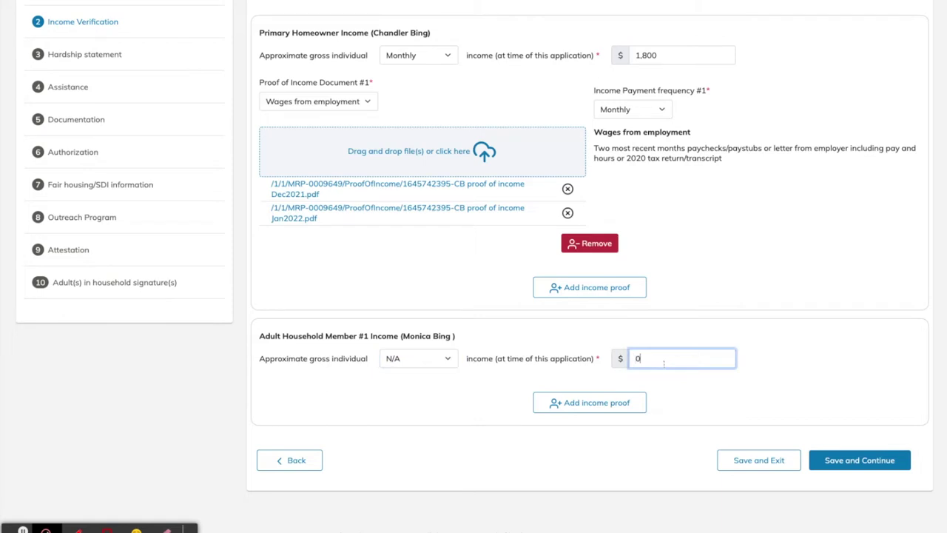
{"action": "left_click", "coordinate": [753, 374]}
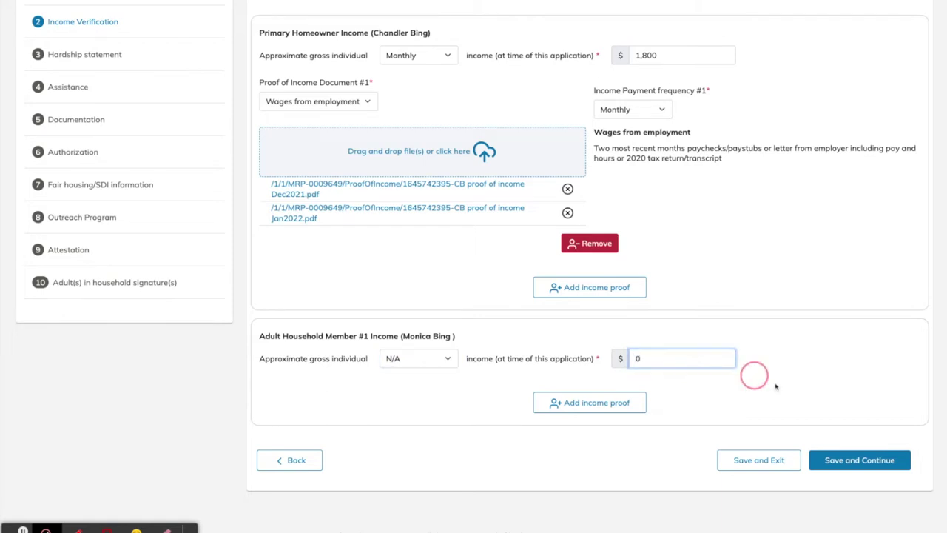
{"action": "left_click", "coordinate": [594, 411]}
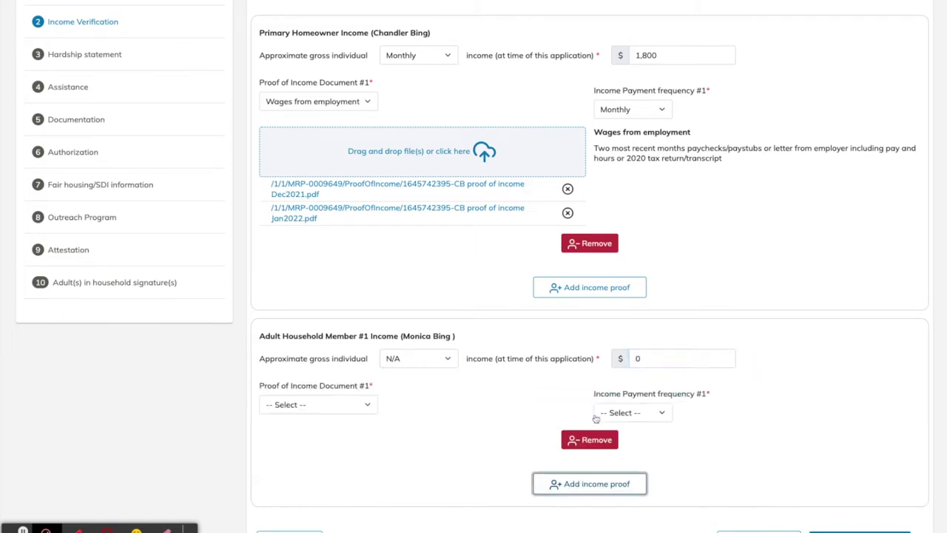
{"action": "left_click", "coordinate": [357, 411]}
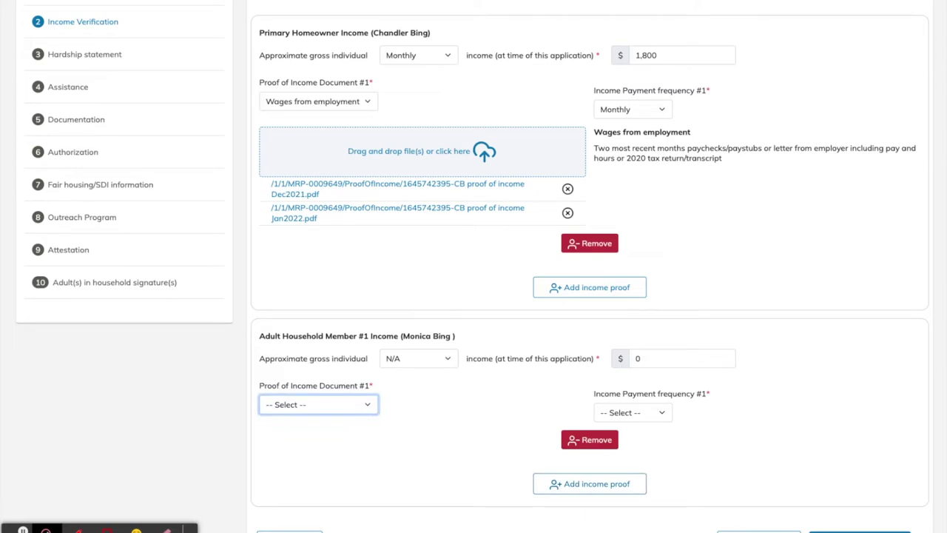
{"action": "left_click", "coordinate": [323, 511]}
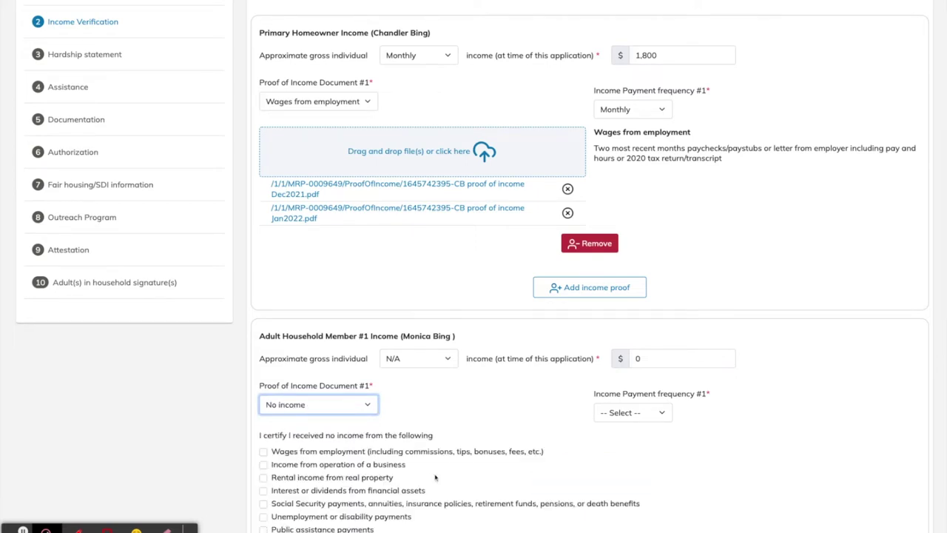
{"action": "scroll", "coordinate": [508, 463], "scroll_direction": "down", "scroll_amount": 1}
{"action": "scroll", "coordinate": [509, 462], "scroll_direction": "down", "scroll_amount": 2}
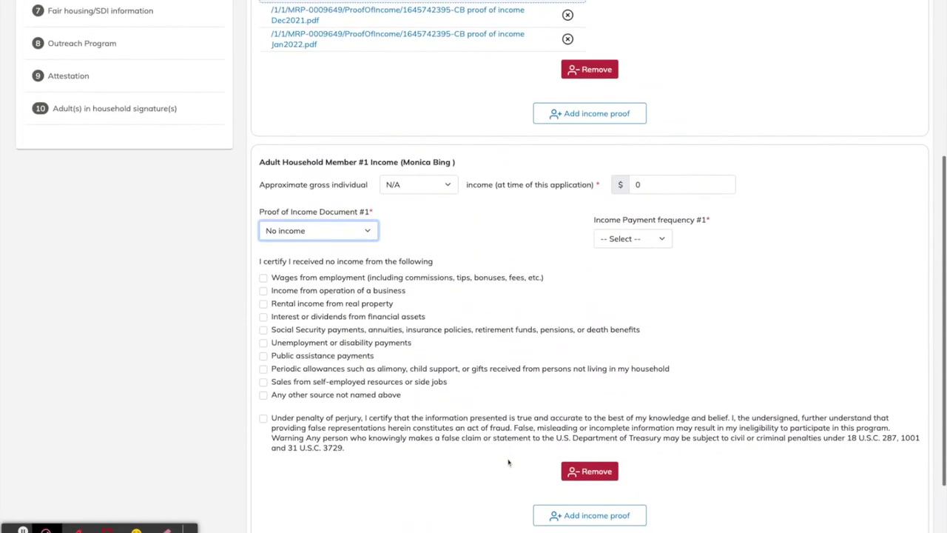
{"action": "key", "text": "Tab"}
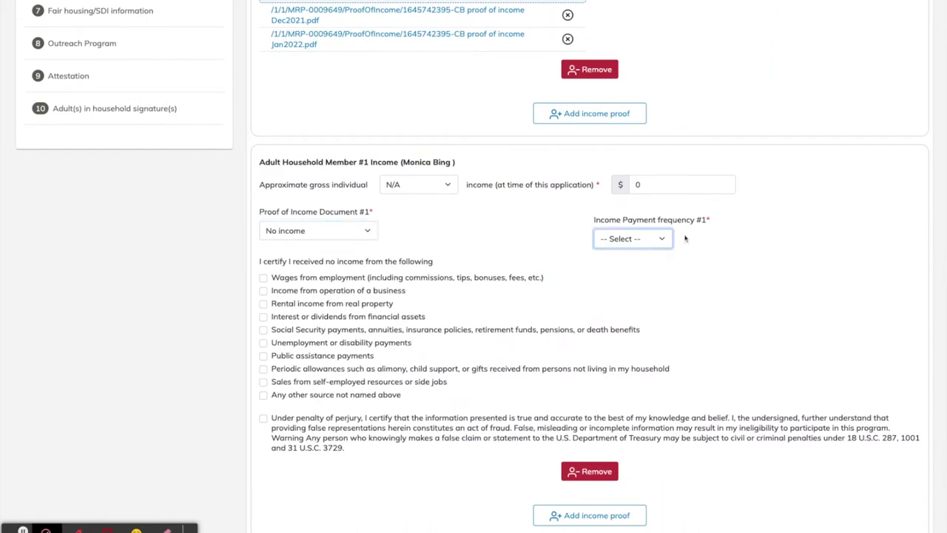
{"action": "key", "text": "Down"}
Tick all ten no-income statements and the perjury certification, then save the income step
{"action": "left_click", "coordinate": [249, 282]}
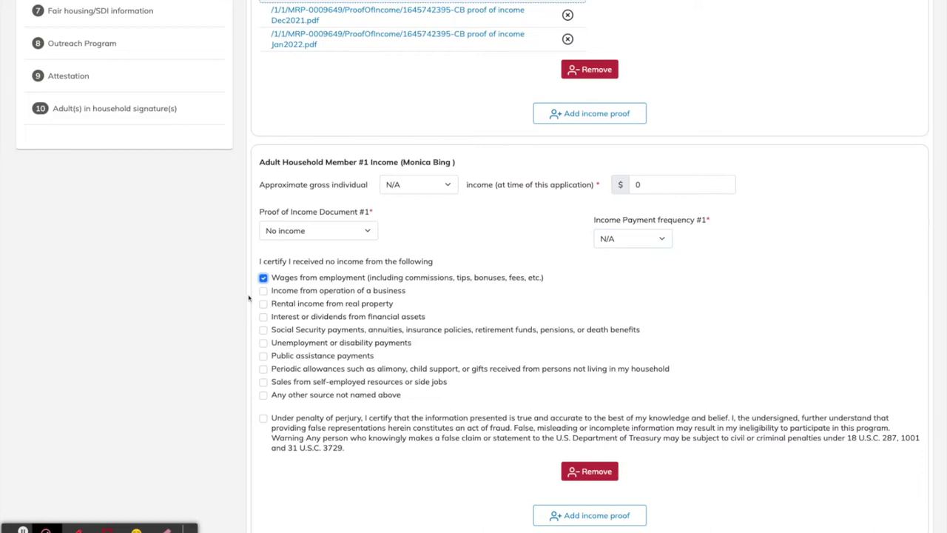
{"action": "left_click", "coordinate": [249, 295]}
{"action": "left_click", "coordinate": [249, 308]}
{"action": "left_click", "coordinate": [249, 321]}
{"action": "left_click", "coordinate": [249, 343]}
{"action": "left_click", "coordinate": [250, 352]}
{"action": "left_click", "coordinate": [249, 364]}
{"action": "left_click", "coordinate": [249, 377]}
{"action": "left_click", "coordinate": [249, 392]}
{"action": "left_click", "coordinate": [249, 404]}
{"action": "left_click", "coordinate": [249, 431]}
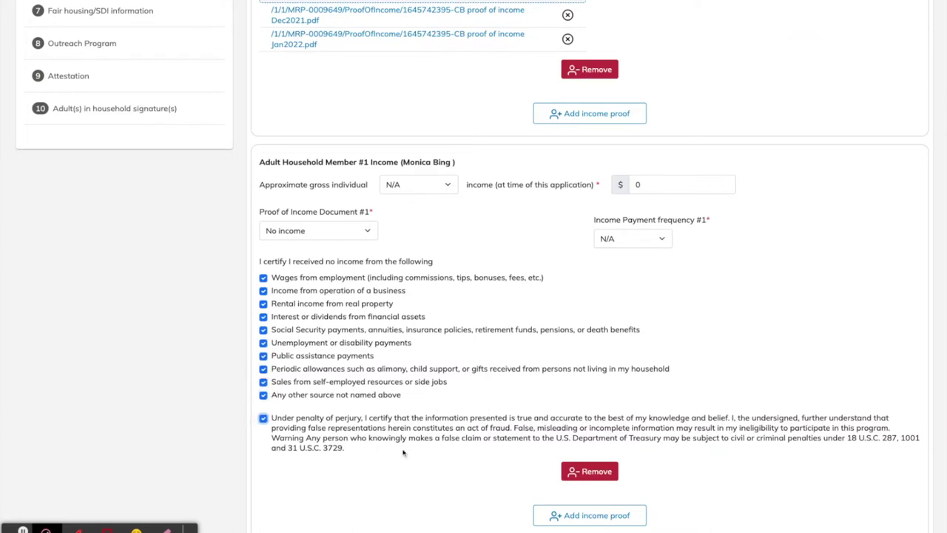
{"action": "scroll", "coordinate": [801, 446], "scroll_direction": "down", "scroll_amount": 3}
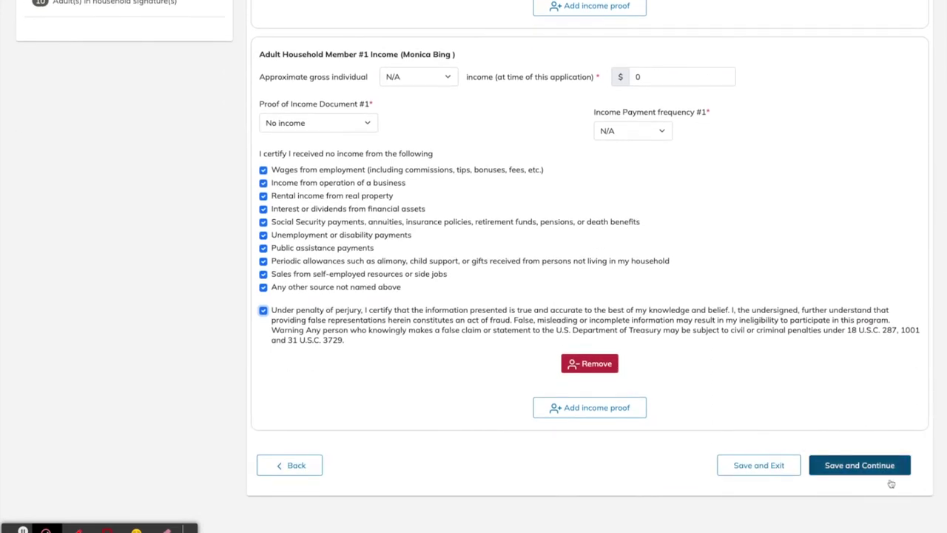
{"action": "left_click", "coordinate": [890, 473]}
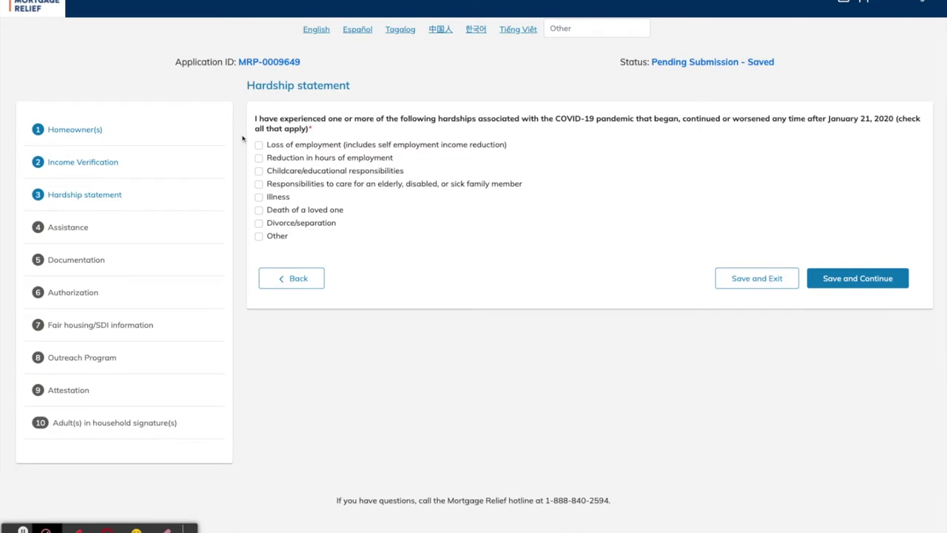
Claim Loss of employment, Childcare/educational responsibilities and Illness as hardships, save, and tick missed-payment assistance
{"action": "left_click", "coordinate": [245, 139]}
{"action": "left_click", "coordinate": [245, 170]}
{"action": "left_click", "coordinate": [245, 197]}
{"action": "left_click", "coordinate": [886, 279]}
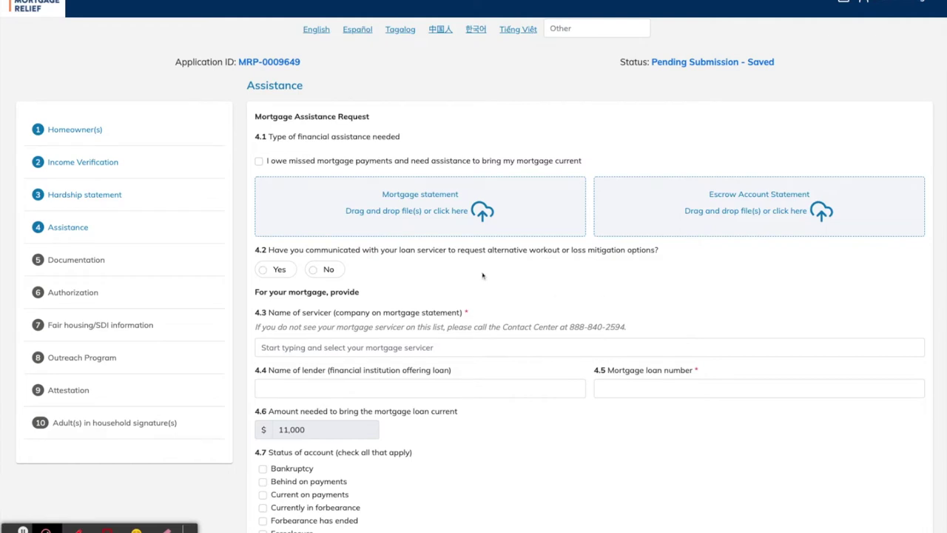
{"action": "left_click", "coordinate": [259, 161]}
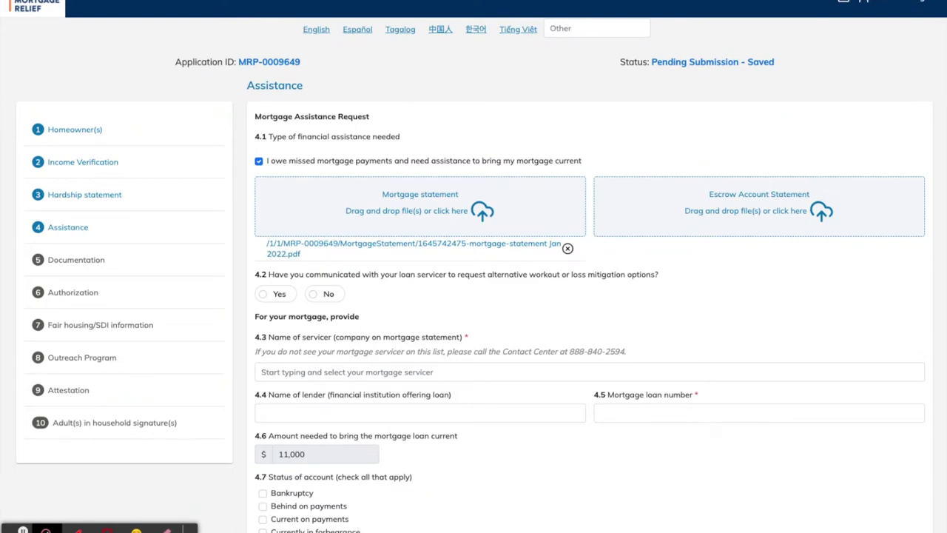
Upload the escrow account statement and answer Yes to 4.2 about contacting the servicer
{"action": "key", "text": "Return"}
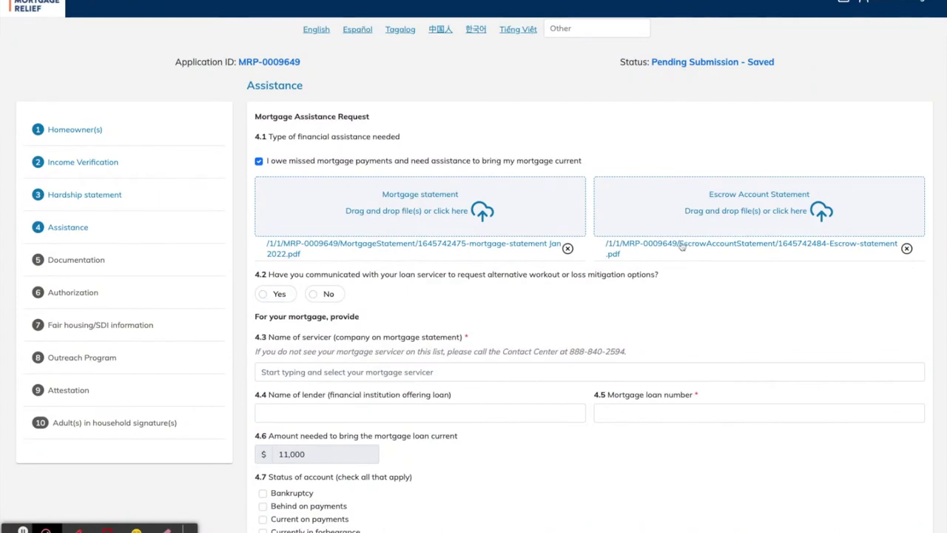
{"action": "scroll", "coordinate": [423, 249], "scroll_direction": "up", "scroll_amount": 1}
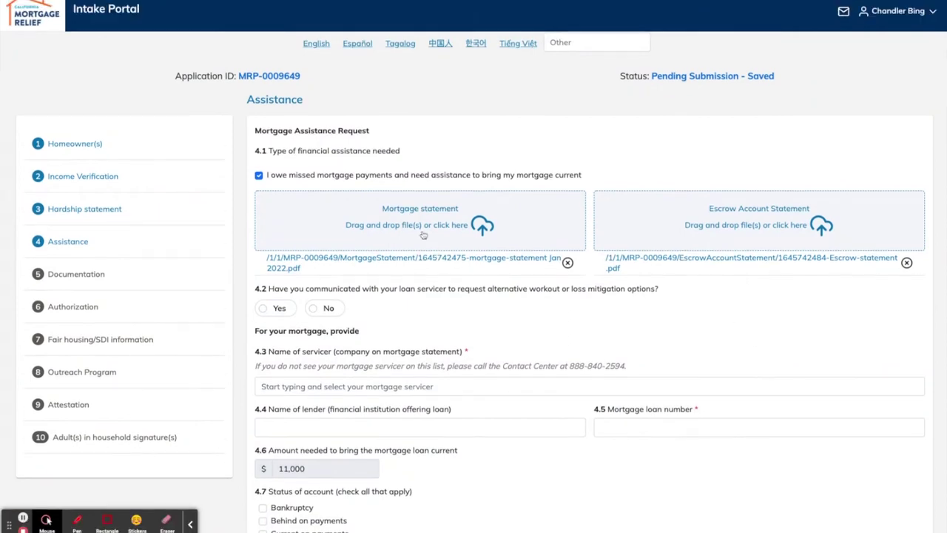
{"action": "scroll", "coordinate": [468, 333], "scroll_direction": "down", "scroll_amount": 1}
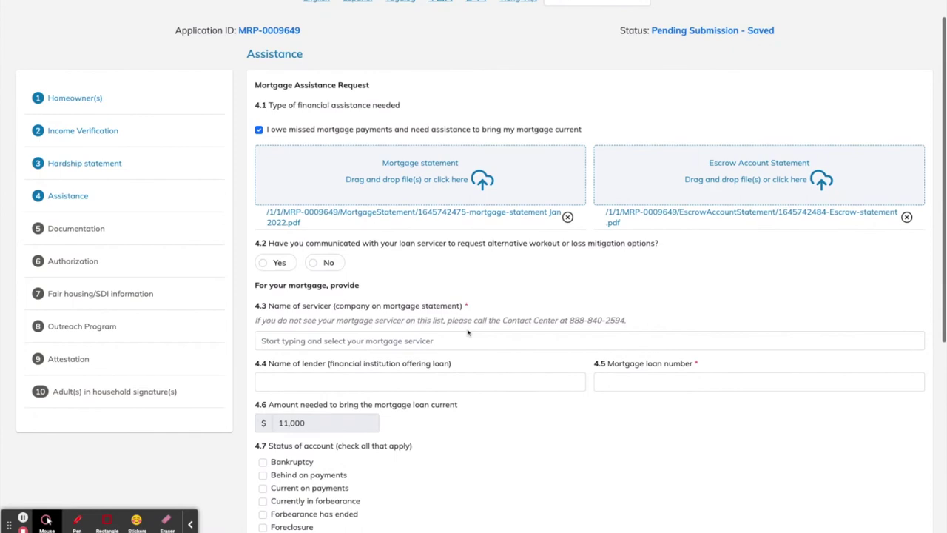
{"action": "left_click", "coordinate": [263, 262]}
Select Mr. Cooper / Nationstar as the servicer in 4.3 and enter the loan number in 4.5
{"action": "scroll", "coordinate": [457, 267], "scroll_direction": "down", "scroll_amount": 1}
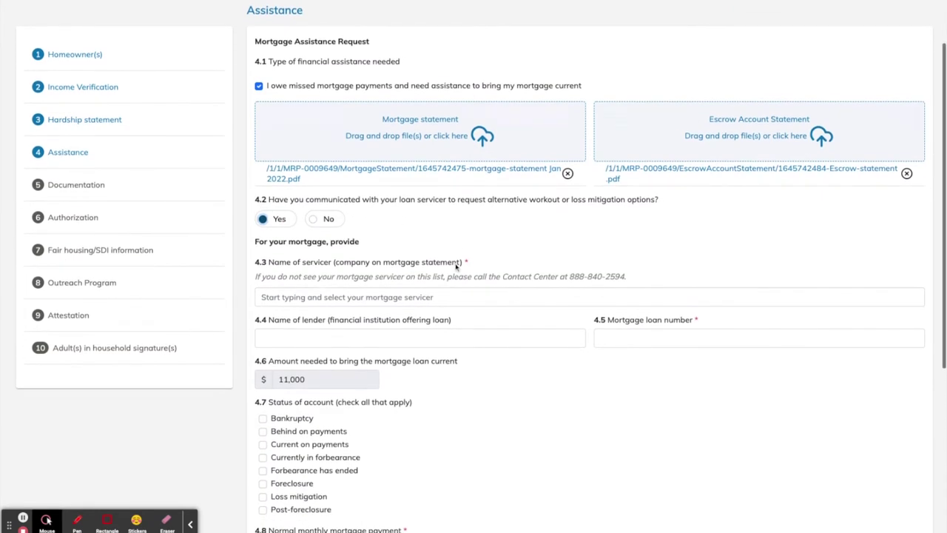
{"action": "left_click", "coordinate": [442, 288]}
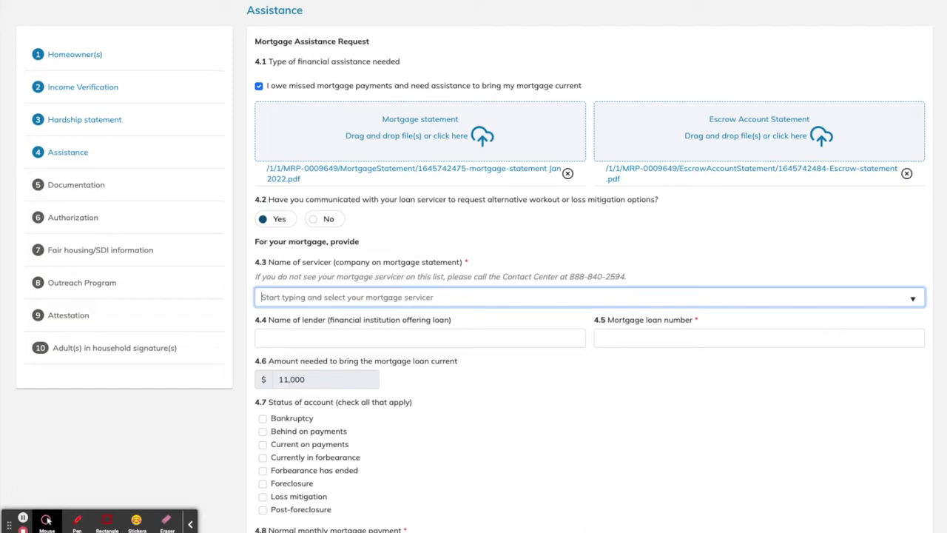
{"action": "type", "text": "Mr."}
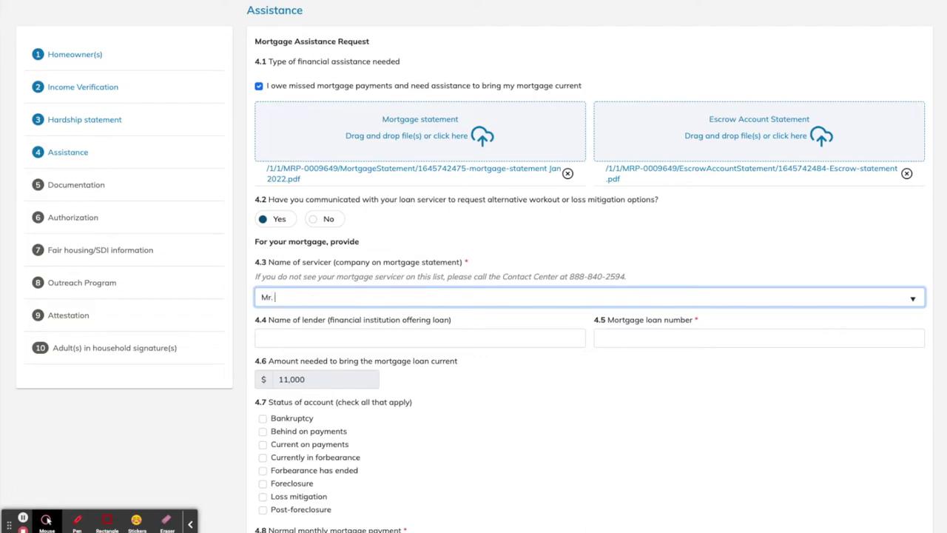
{"action": "type", "text": " Cooper / Nationstar"}
{"action": "left_click", "coordinate": [284, 334]}
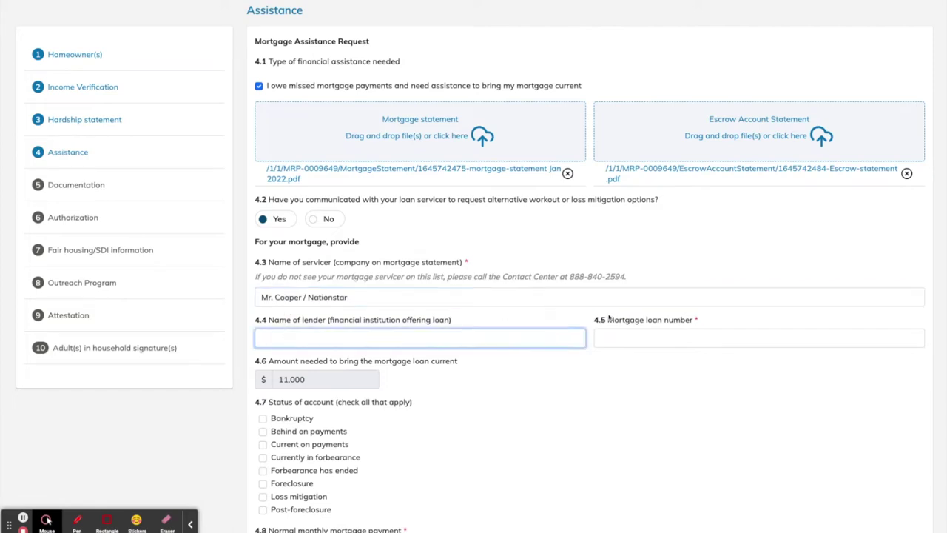
{"action": "left_click", "coordinate": [624, 336]}
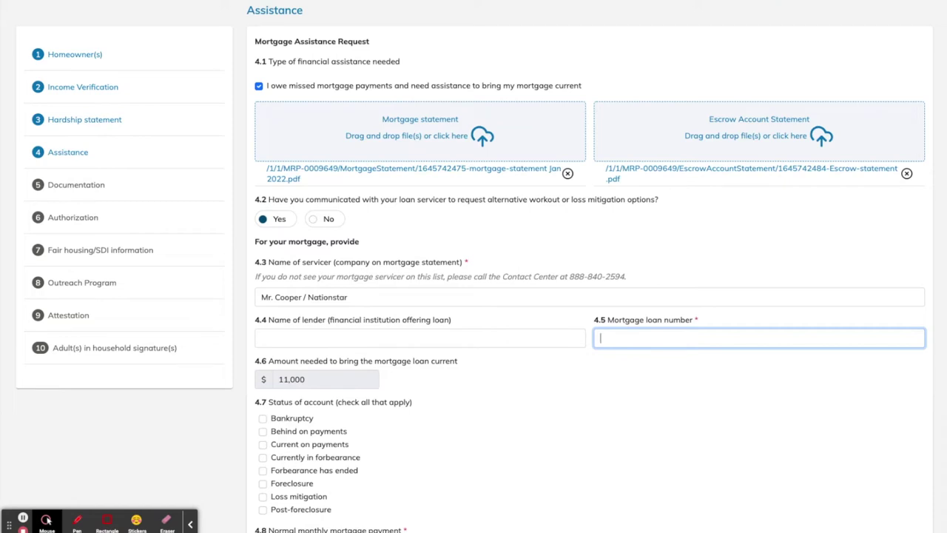
{"action": "scroll", "coordinate": [616, 416], "scroll_direction": "down", "scroll_amount": 1}
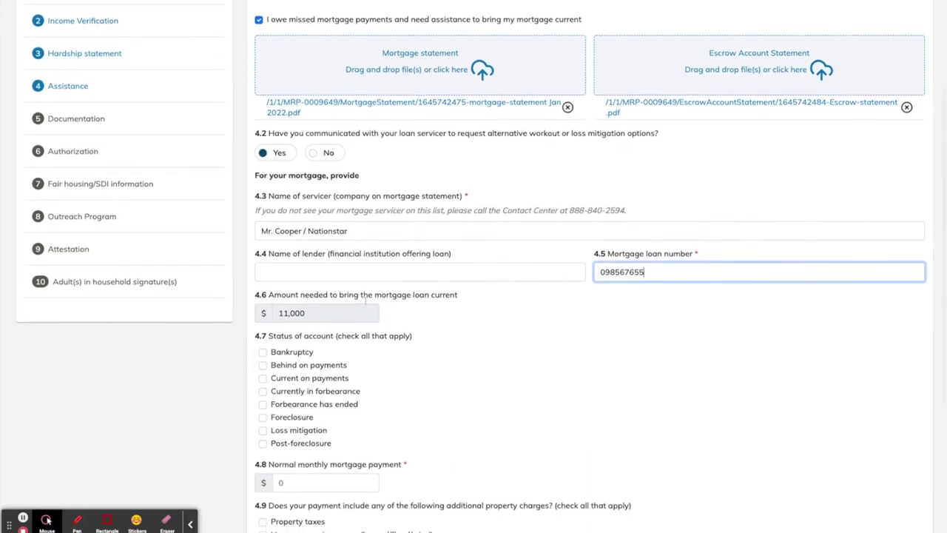
{"action": "scroll", "coordinate": [474, 407], "scroll_direction": "down", "scroll_amount": 1}
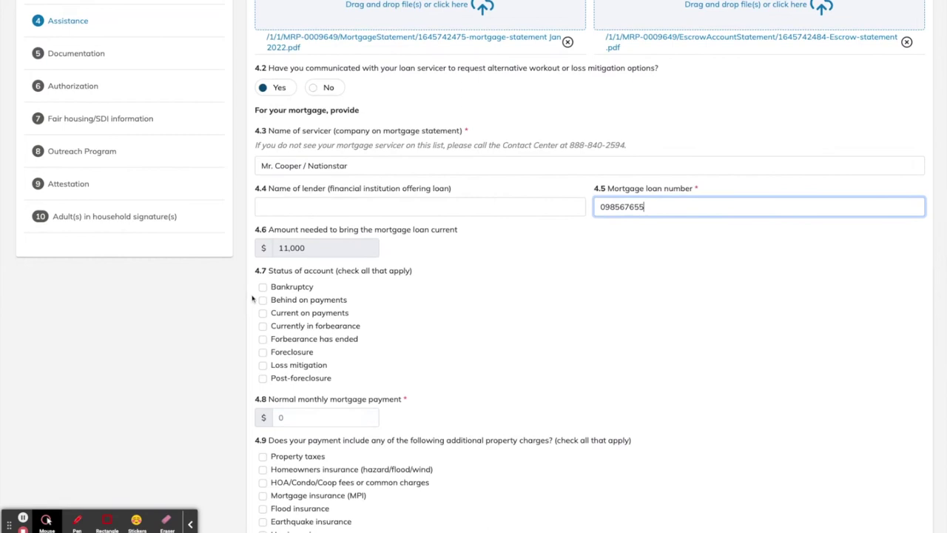
Mark the loan as behind on payments with a normal monthly payment of 1300
{"action": "left_click", "coordinate": [250, 295]}
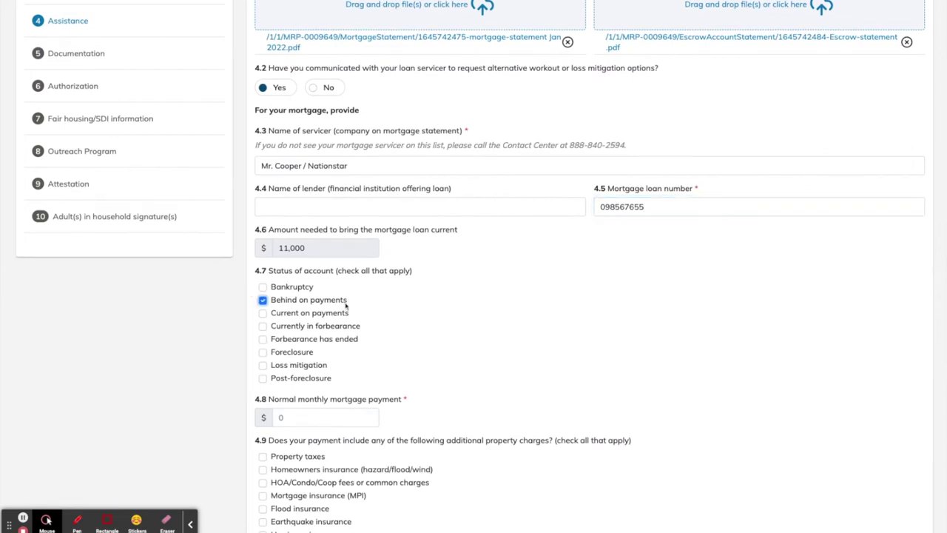
{"action": "scroll", "coordinate": [353, 379], "scroll_direction": "down", "scroll_amount": 2}
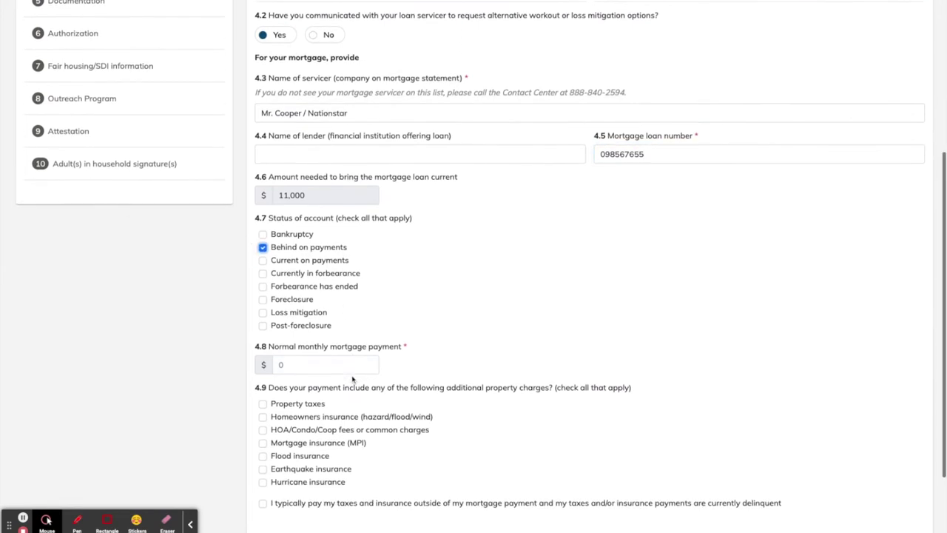
{"action": "left_click", "coordinate": [293, 320]}
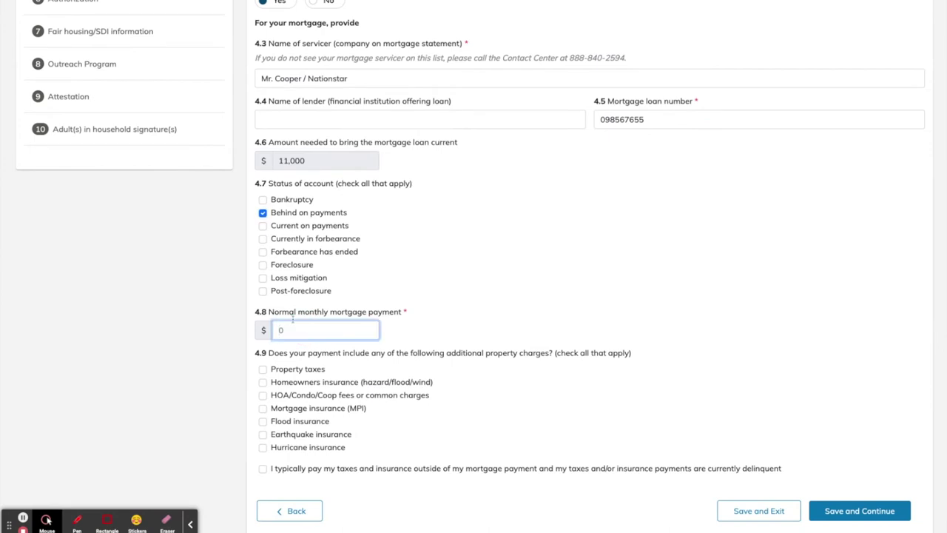
{"action": "type", "text": "1300"}
Tick Property taxes as included, set the property tax amount to 540, and save
{"action": "left_click", "coordinate": [251, 366]}
{"action": "scroll", "coordinate": [425, 394], "scroll_direction": "down", "scroll_amount": 2}
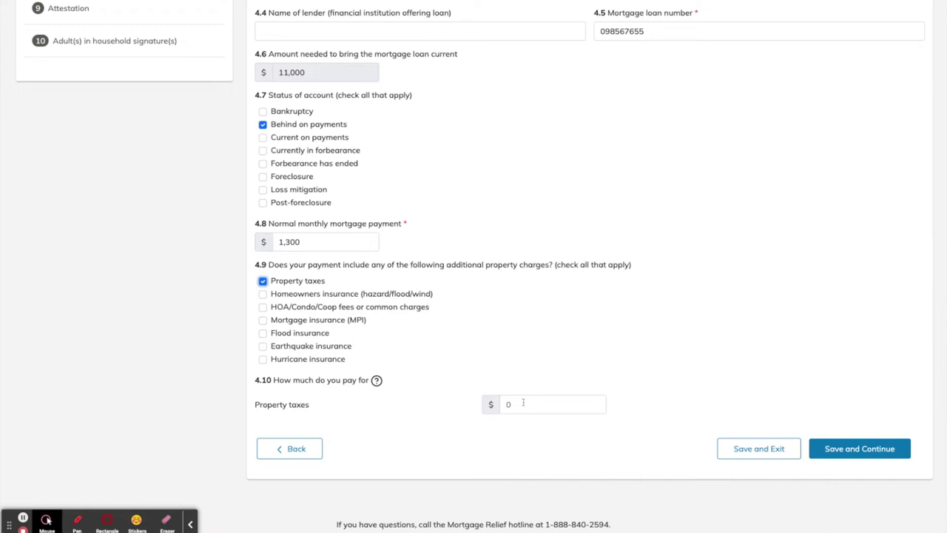
{"action": "left_click", "coordinate": [523, 402]}
{"action": "key", "text": "BackSpace"}
{"action": "type", "text": "54"}
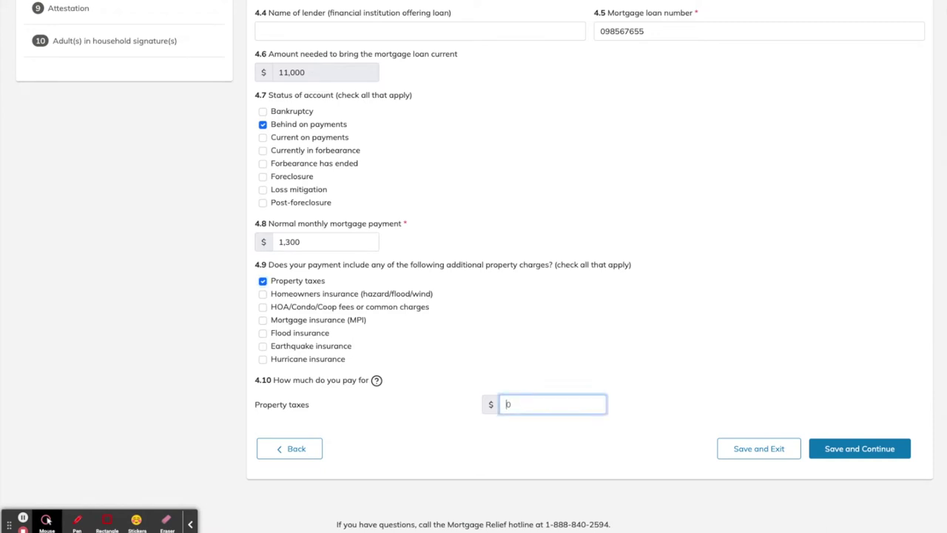
{"action": "type", "text": "0"}
{"action": "left_click", "coordinate": [854, 449]}
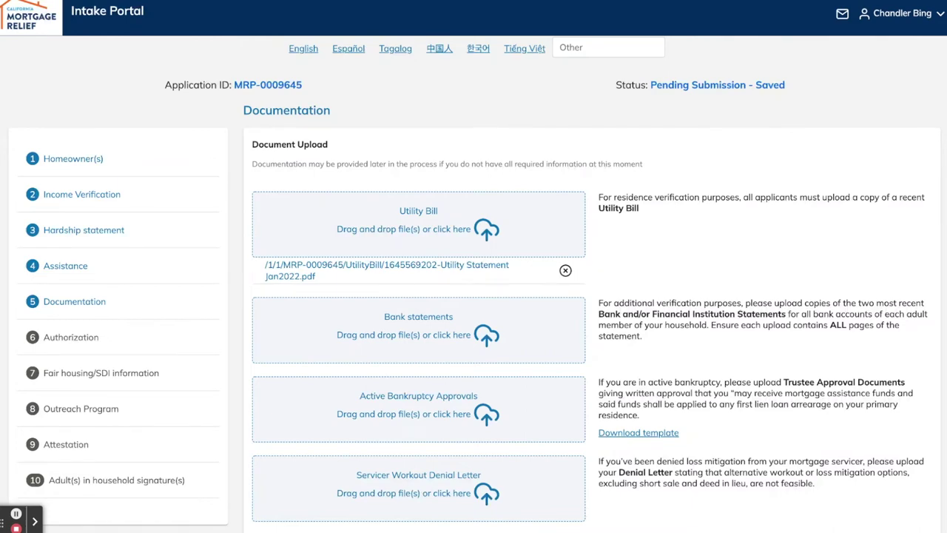
Save the Documentation page with its utility bill and bank statements to reach step 6, Authorization
{"action": "scroll", "coordinate": [663, 524], "scroll_direction": "down", "scroll_amount": 1}
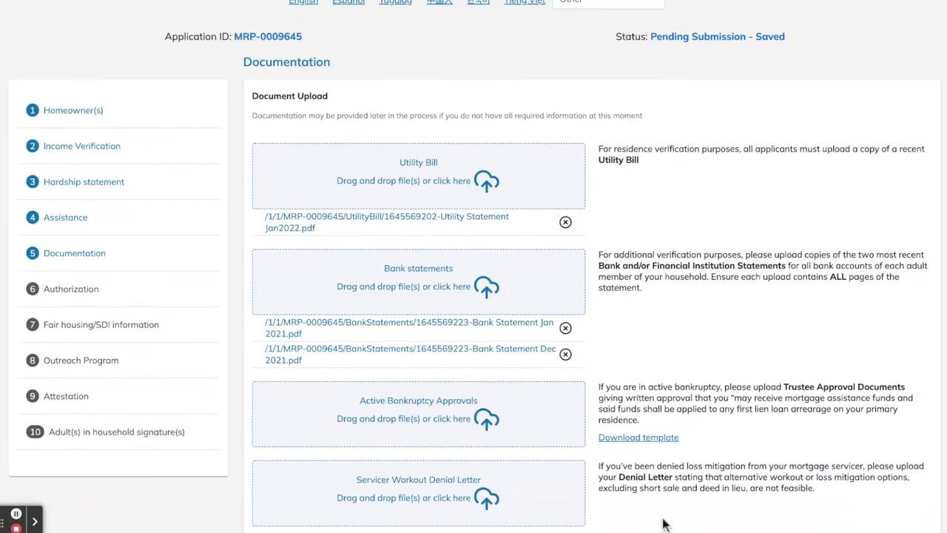
{"action": "scroll", "coordinate": [664, 524], "scroll_direction": "down", "scroll_amount": 1}
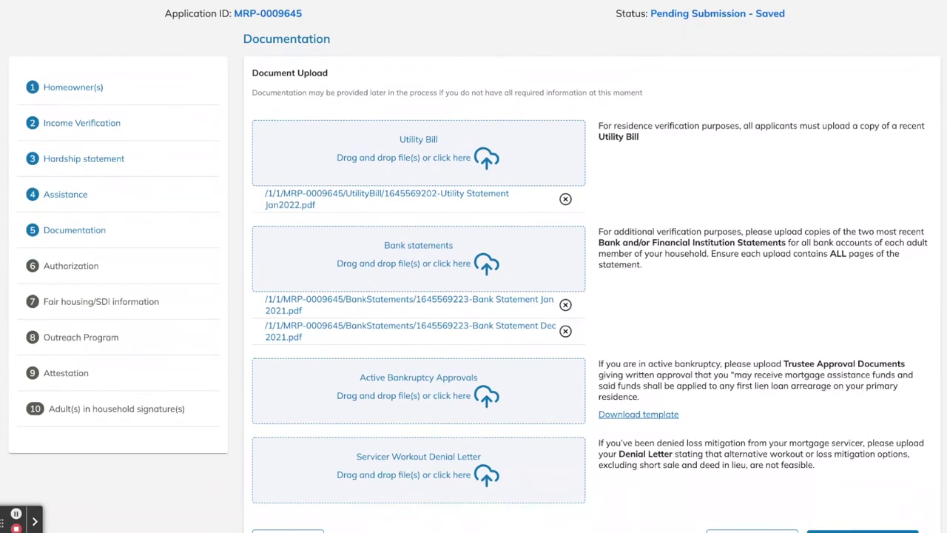
{"action": "scroll", "coordinate": [865, 460], "scroll_direction": "down", "scroll_amount": 3}
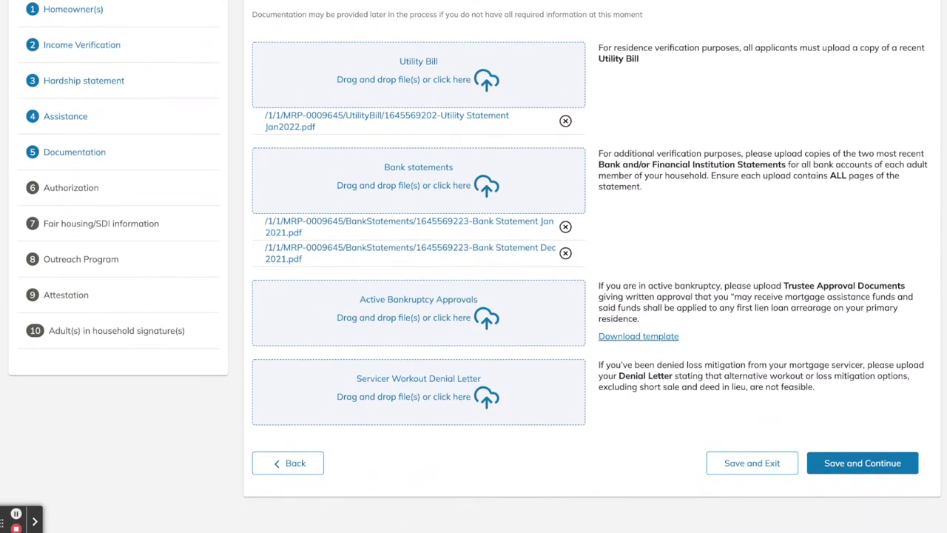
{"action": "scroll", "coordinate": [880, 491], "scroll_direction": "down", "scroll_amount": 1}
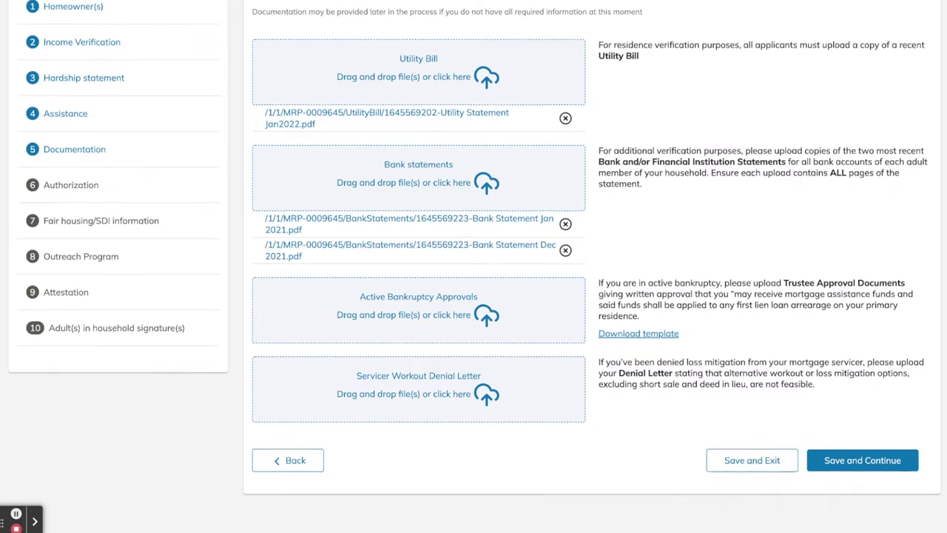
{"action": "scroll", "coordinate": [474, 266], "scroll_direction": "down", "scroll_amount": 1}
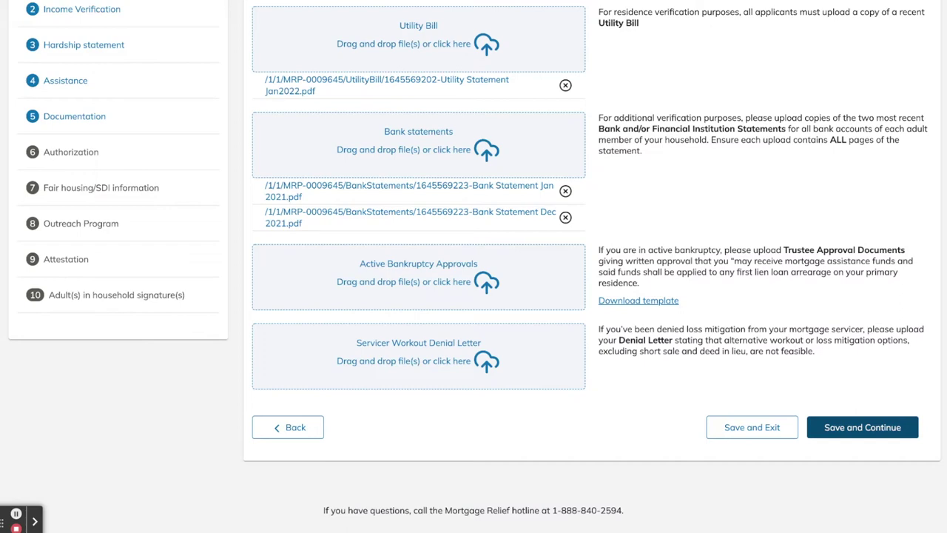
{"action": "left_click", "coordinate": [862, 427]}
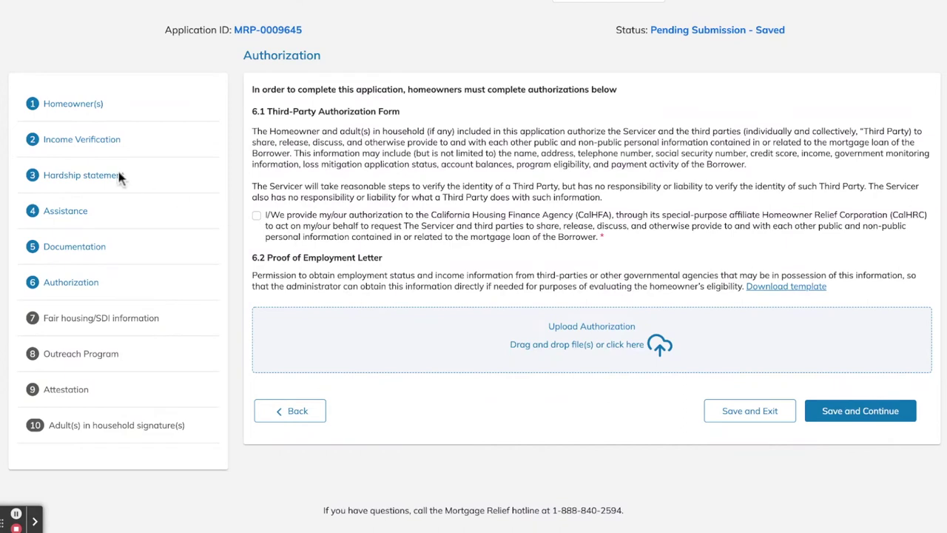
Tick the 6.1 Third-Party Authorization box and save the Authorization step
{"action": "key", "text": "space"}
{"action": "left_click", "coordinate": [884, 411]}
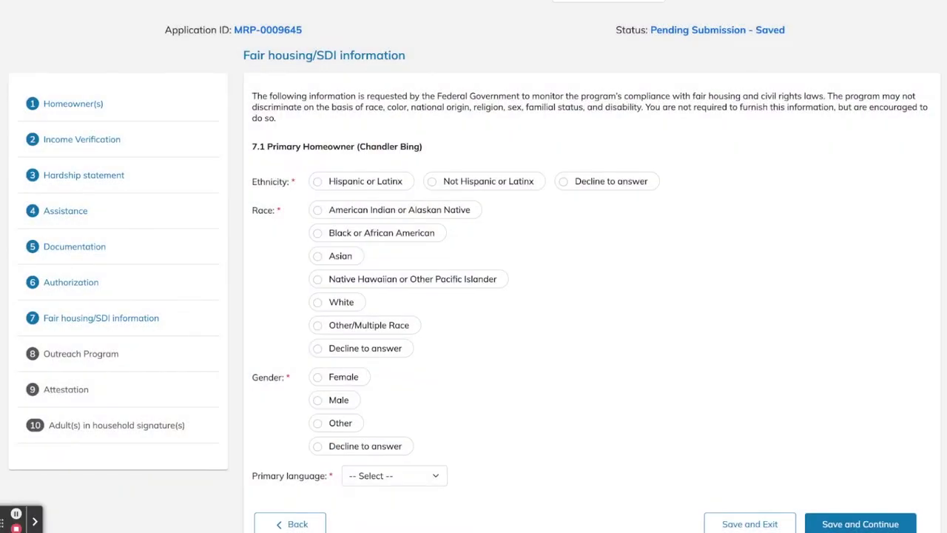
Answer Not Hispanic or Latinx, race Decline to answer, Male, English, and save the fair housing answers
{"action": "scroll", "coordinate": [473, 295], "scroll_direction": "up", "scroll_amount": 1}
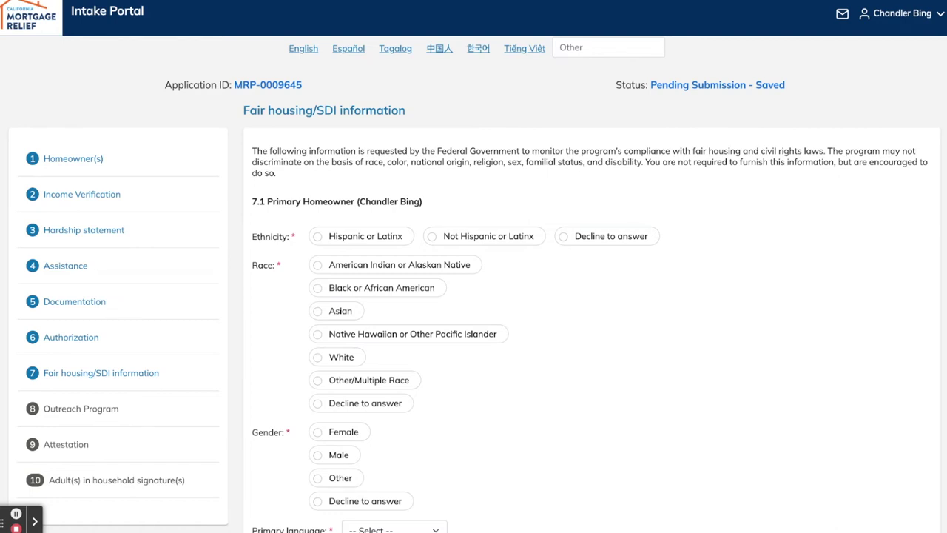
{"action": "left_click", "coordinate": [480, 232]}
{"action": "left_click", "coordinate": [317, 403]}
{"action": "scroll", "coordinate": [317, 403], "scroll_direction": "down", "scroll_amount": 1}
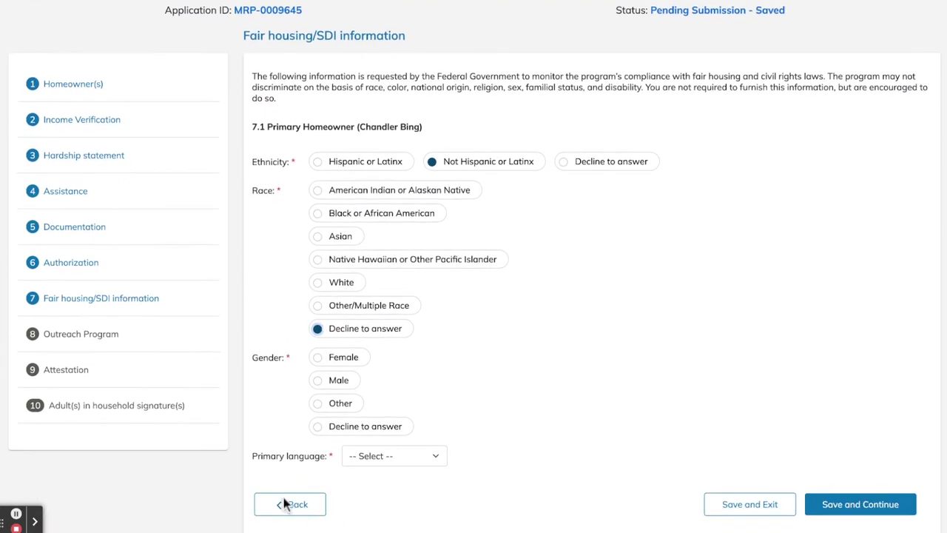
{"action": "key", "text": "Tab"}
{"action": "key", "text": "Down"}
{"action": "key", "text": "Tab"}
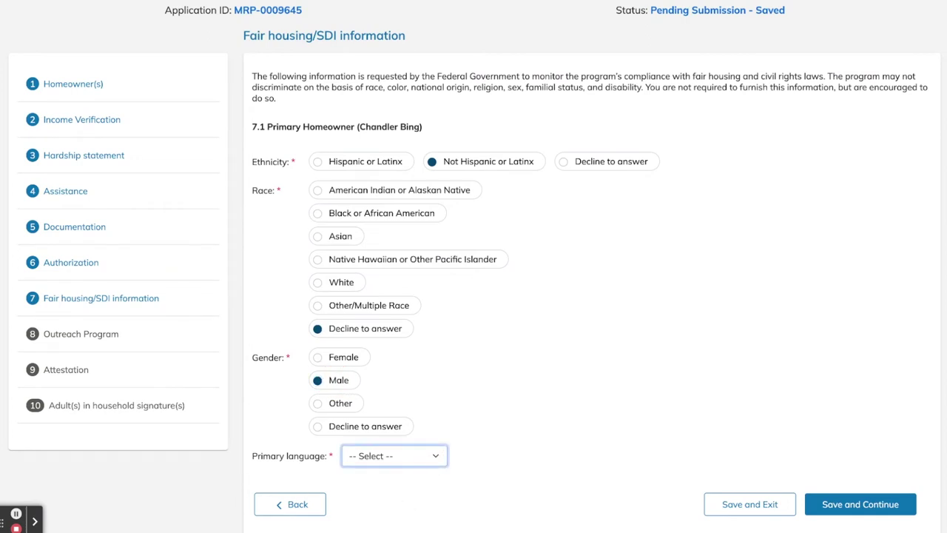
{"action": "key", "text": "Down"}
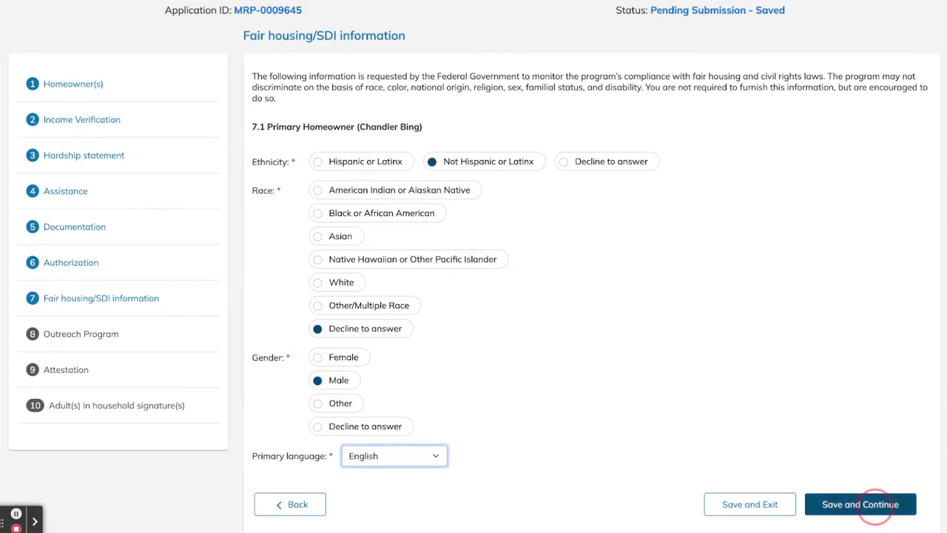
{"action": "left_click", "coordinate": [877, 501]}
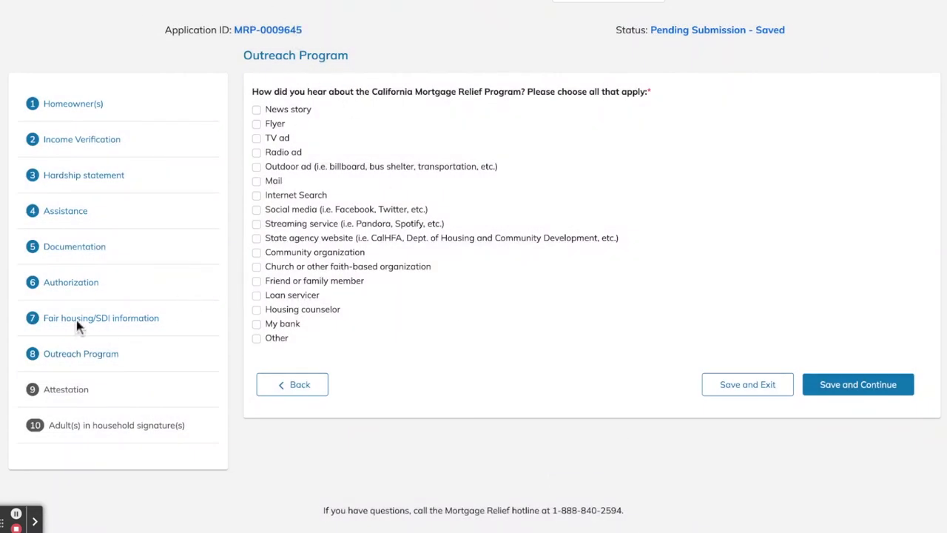
Choose Loan servicer and Housing counselor as referral sources and save the Outreach Program step
{"action": "key", "text": "space"}
{"action": "key", "text": "Tab"}
{"action": "key", "text": "space"}
{"action": "left_click", "coordinate": [856, 383]}
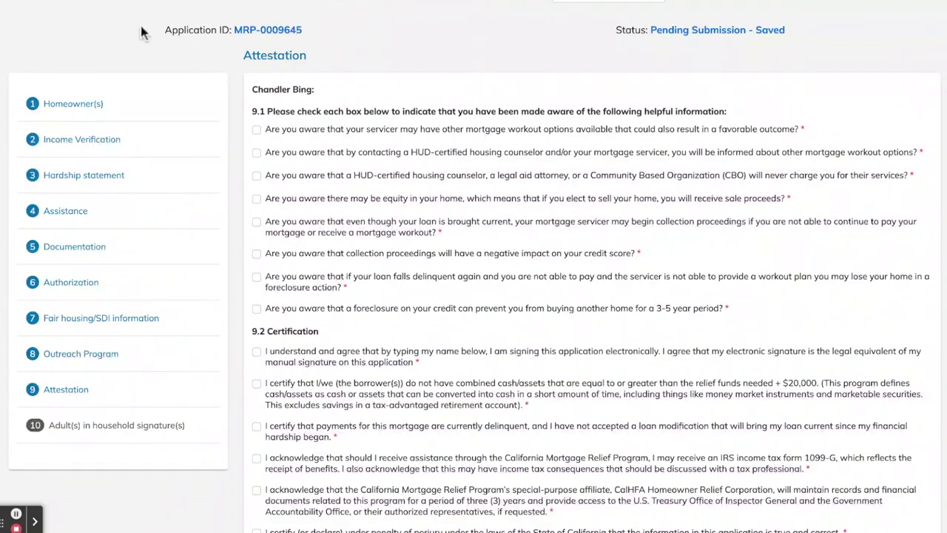
Acknowledge all eight 9.1 awareness statements, from workout options to the 3-5 year foreclosure impact
{"action": "key", "text": "space"}
{"action": "key", "text": "Tab"}
{"action": "key", "text": "space"}
{"action": "key", "text": "Tab"}
{"action": "key", "text": "space"}
{"action": "key", "text": "Tab"}
{"action": "key", "text": "space"}
{"action": "key", "text": "Tab"}
{"action": "key", "text": "space"}
{"action": "key", "text": "Tab"}
{"action": "key", "text": "space"}
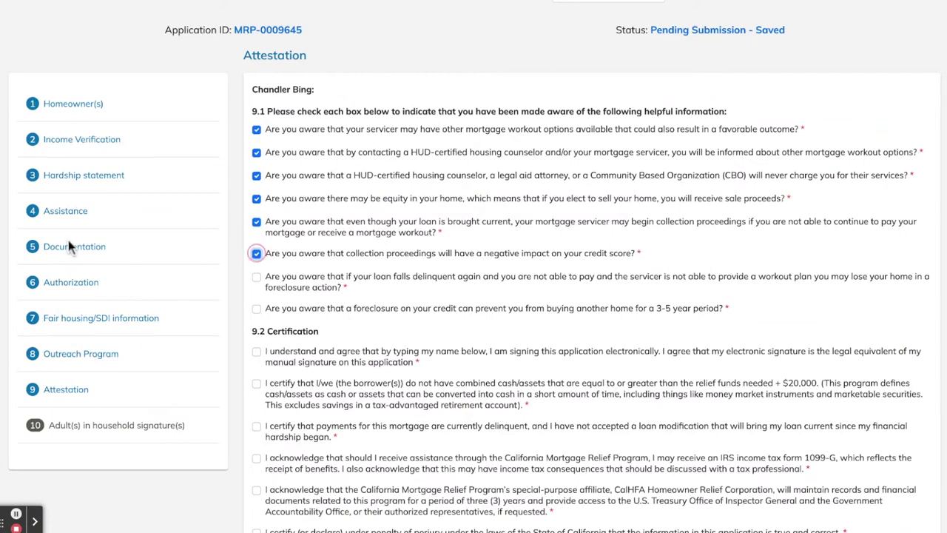
{"action": "key", "text": "Tab"}
{"action": "key", "text": "space"}
{"action": "key", "text": "Tab"}
{"action": "key", "text": "space"}
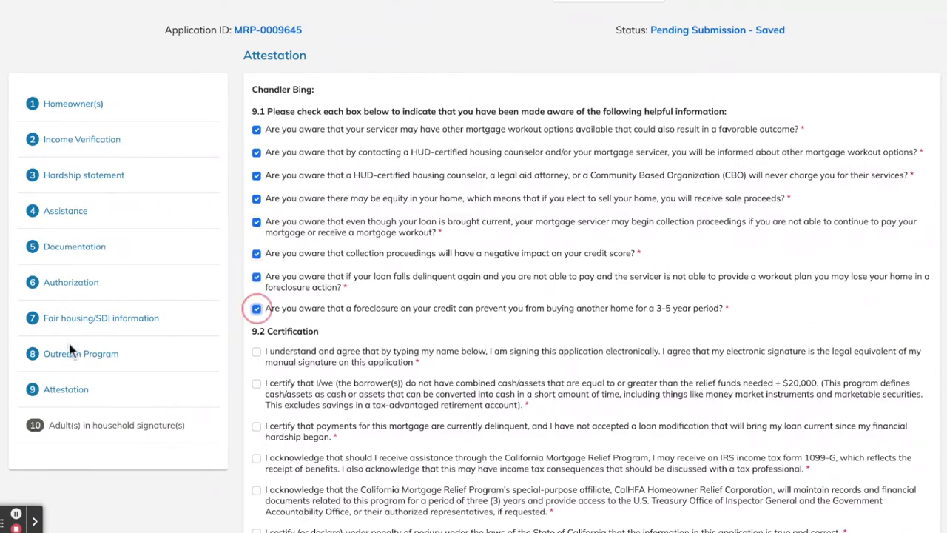
{"action": "scroll", "coordinate": [88, 435], "scroll_direction": "down", "scroll_amount": 2}
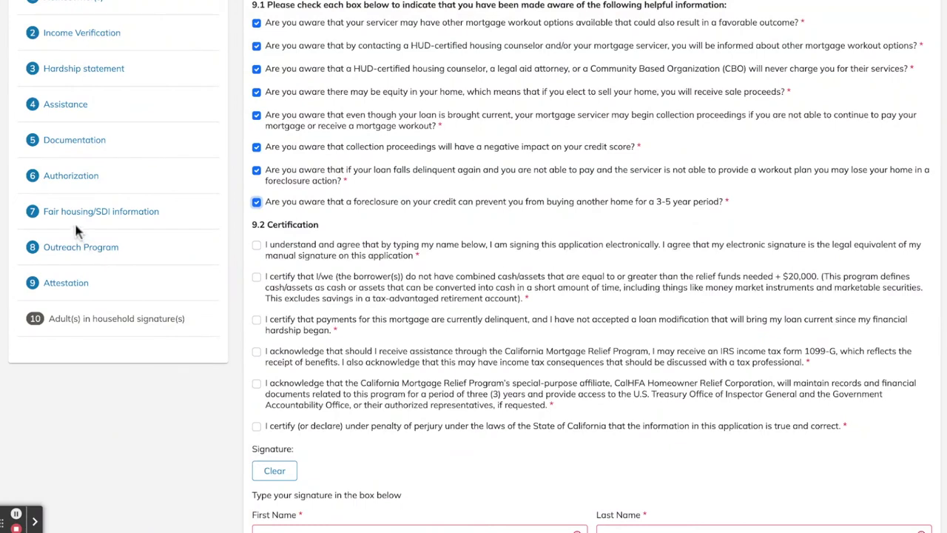
Tick all six 9.2 certifications: e-signature, cash/assets limit, delinquency, 1099-G, records retention, perjury
{"action": "key", "text": "Tab"}
{"action": "key", "text": "space"}
{"action": "key", "text": "Tab"}
{"action": "key", "text": "space"}
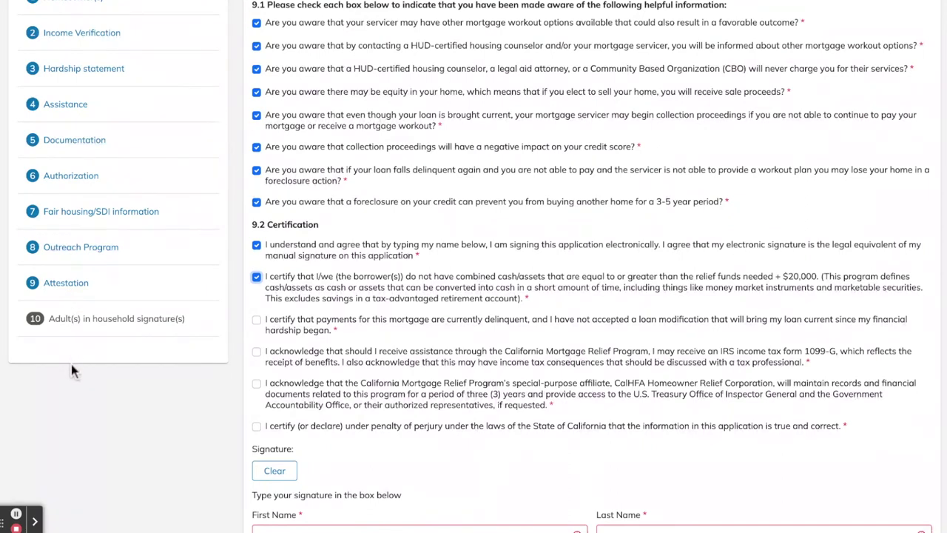
{"action": "key", "text": "Tab"}
{"action": "key", "text": "space"}
{"action": "key", "text": "Tab"}
{"action": "key", "text": "space"}
{"action": "key", "text": "Tab"}
{"action": "key", "text": "space"}
{"action": "key", "text": "Tab"}
{"action": "key", "text": "space"}
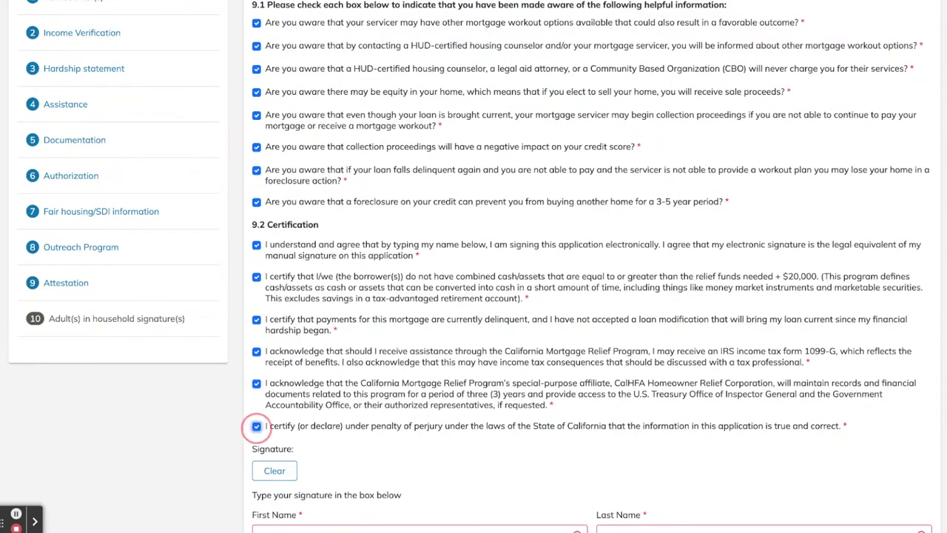
{"action": "scroll", "coordinate": [474, 266], "scroll_direction": "down", "scroll_amount": 2}
Sign with the homeowner's first name plus middle initial and last name, then request the adult's signature
{"action": "scroll", "coordinate": [124, 421], "scroll_direction": "down", "scroll_amount": 1}
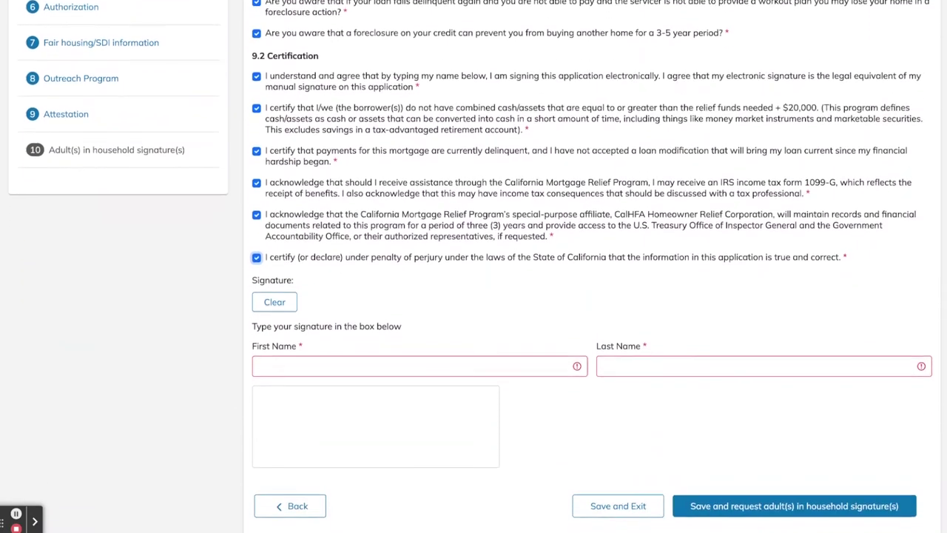
{"action": "key", "text": "Tab"}
{"action": "type", "text": "Chandler"}
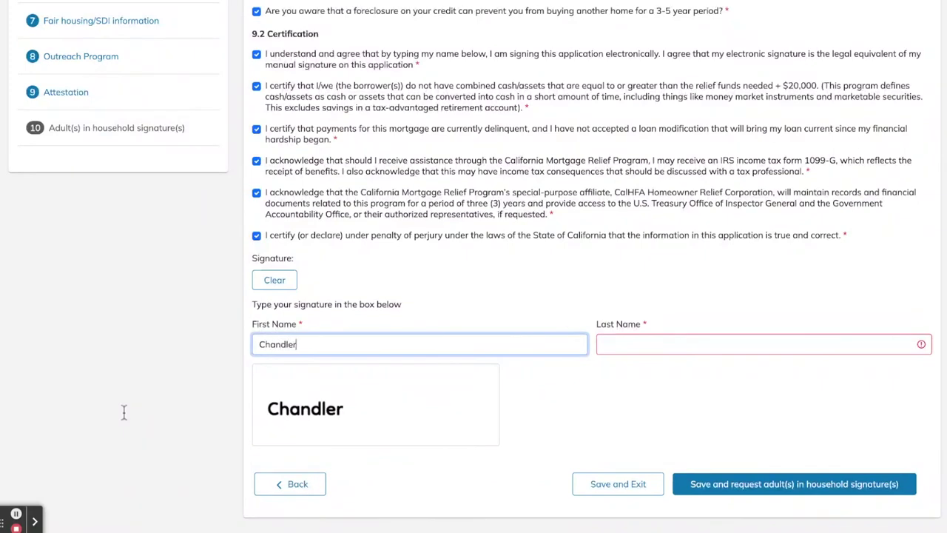
{"action": "key", "text": "Tab"}
{"action": "type", "text": "Bing"}
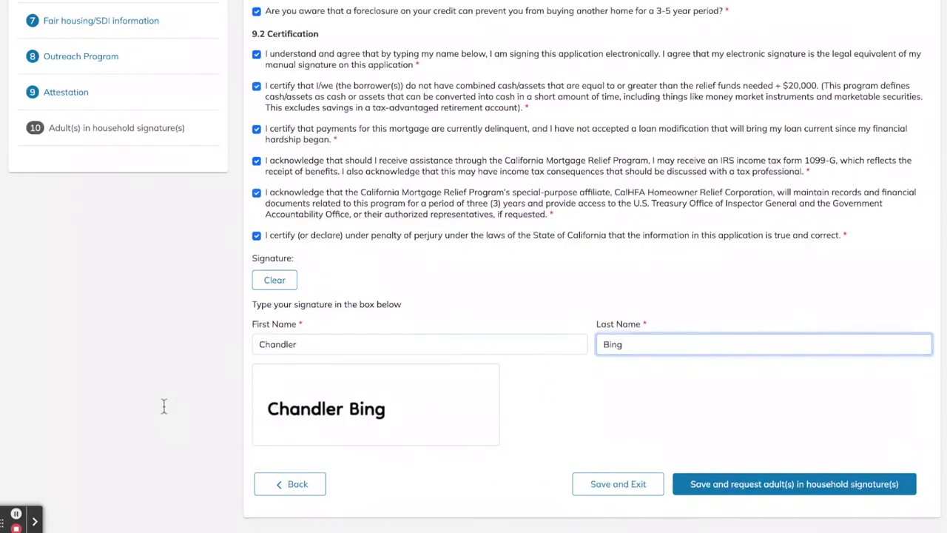
{"action": "key", "text": "shift+Tab"}
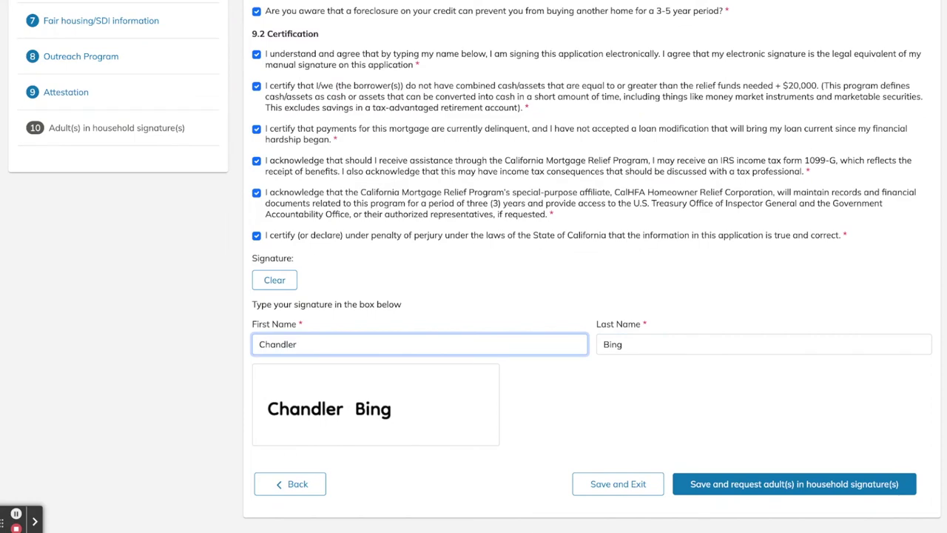
{"action": "type", "text": "L"}
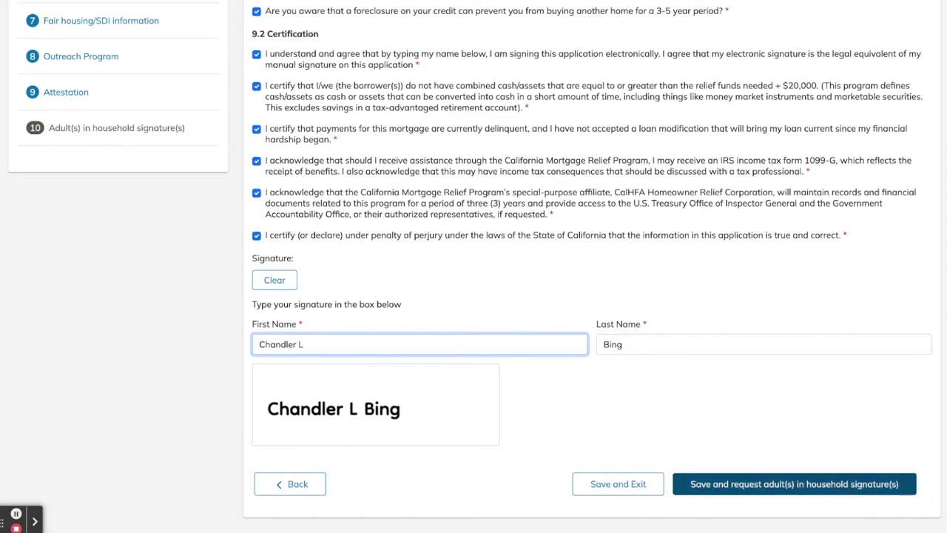
{"action": "left_click", "coordinate": [777, 484]}
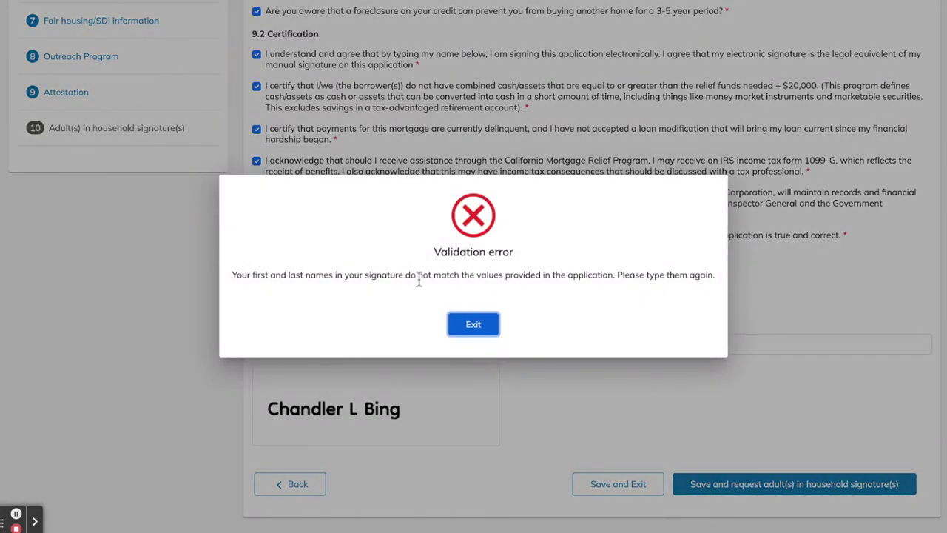
Dismiss the name-mismatch error, drop the middle initial from the first name, and resubmit the signature request
{"action": "left_click", "coordinate": [478, 373]}
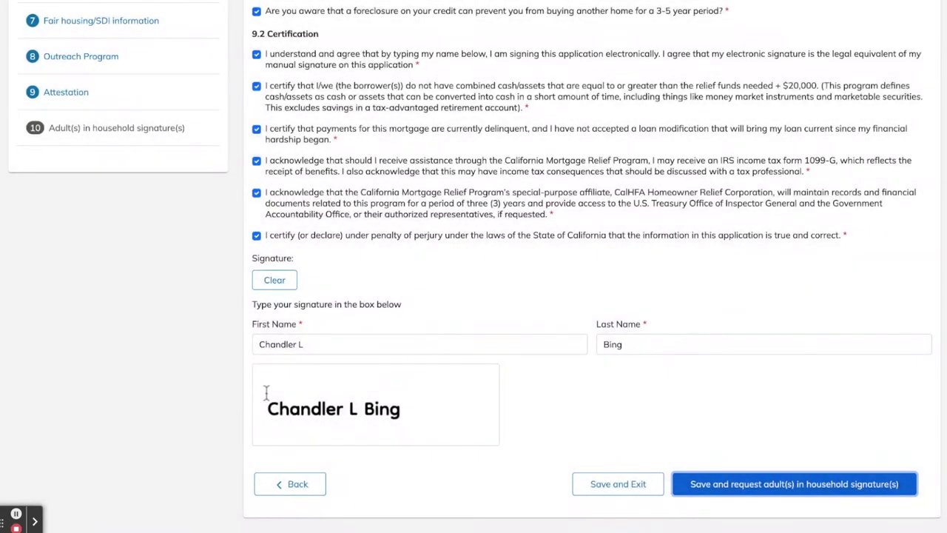
{"action": "key", "text": "BackSpace"}
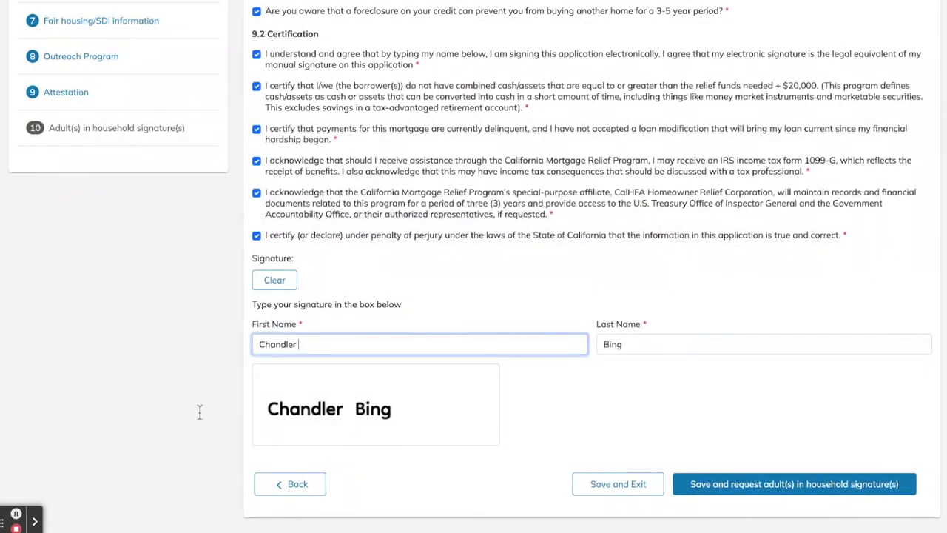
{"action": "key", "text": "BackSpace"}
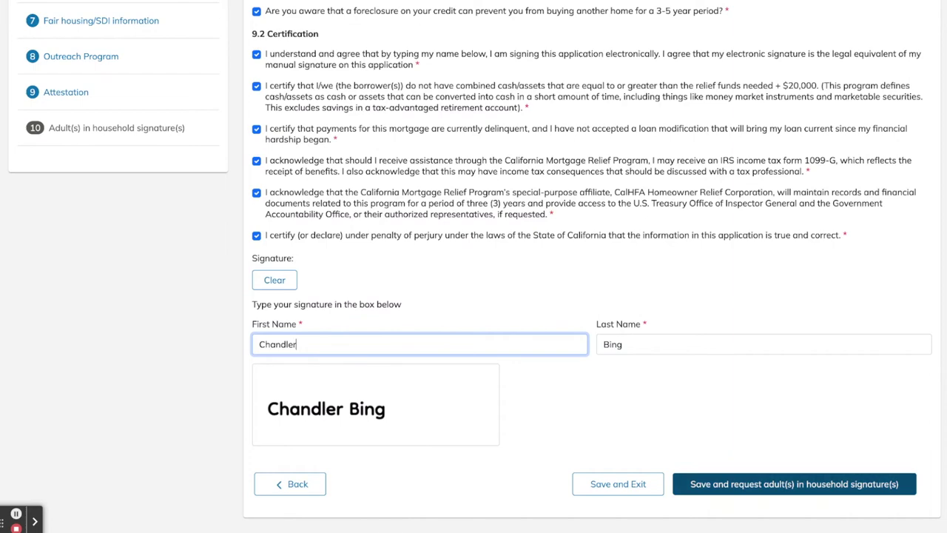
{"action": "left_click", "coordinate": [794, 484]}
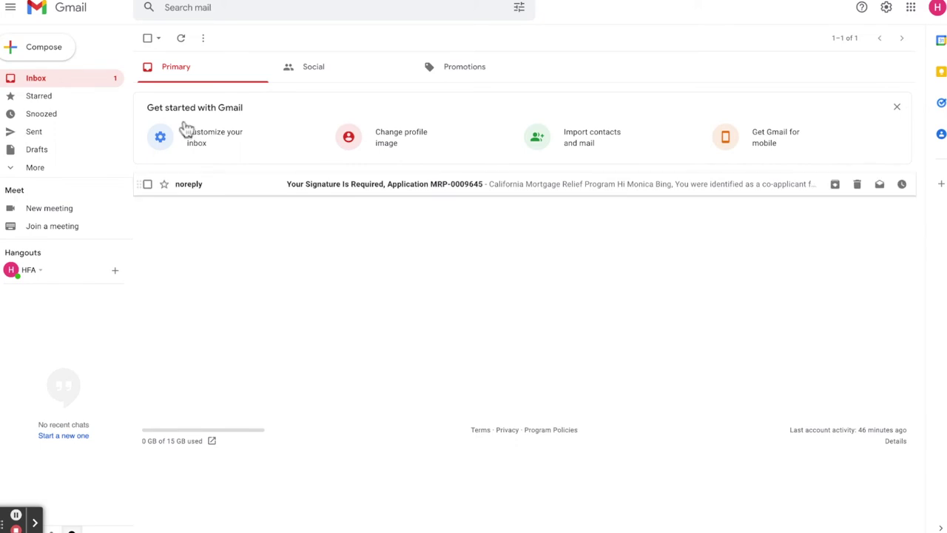
Open the noreply 'Your Signature Is Required' email in the Gmail inbox
{"action": "left_click", "coordinate": [317, 184]}
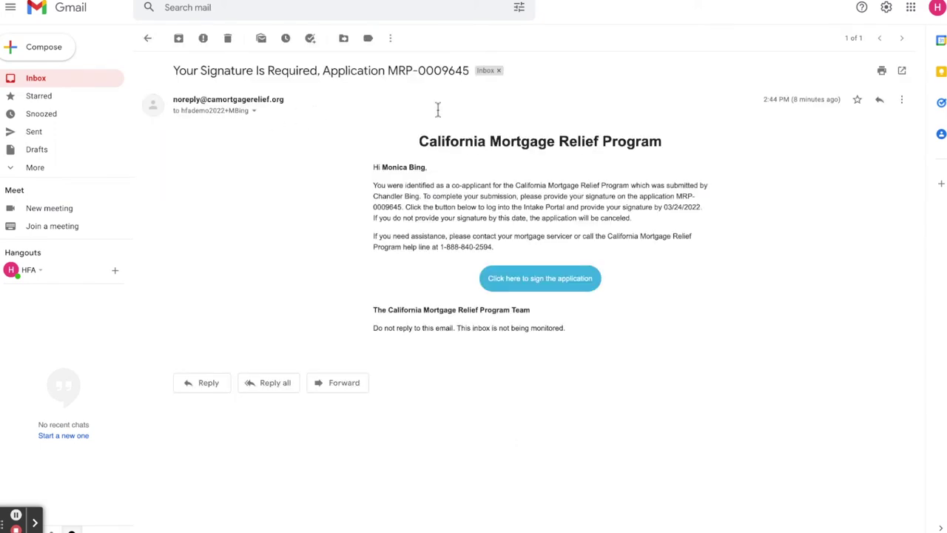
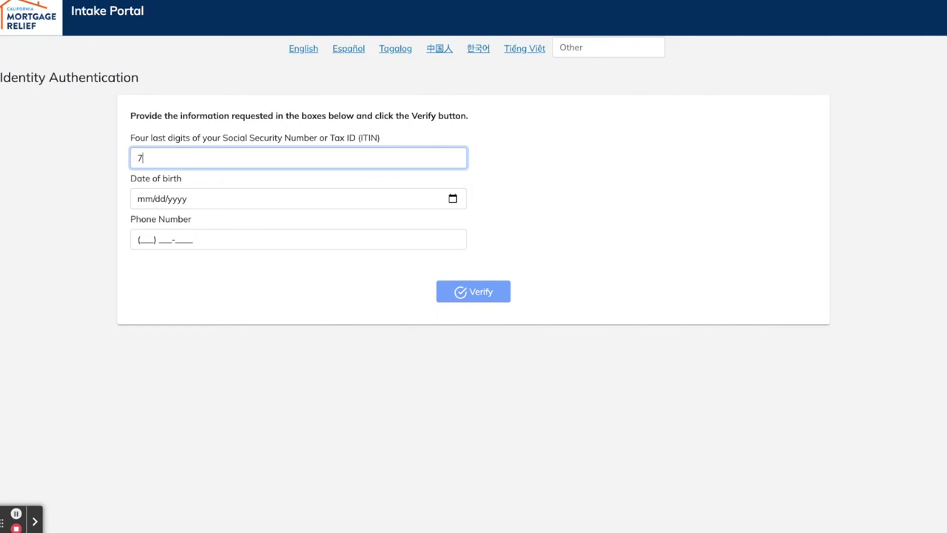
Enter the co-applicant's SSN last four digits, date of birth and phone number, and submit for verification
{"action": "type", "text": "777"}
{"action": "left_click", "coordinate": [145, 198]}
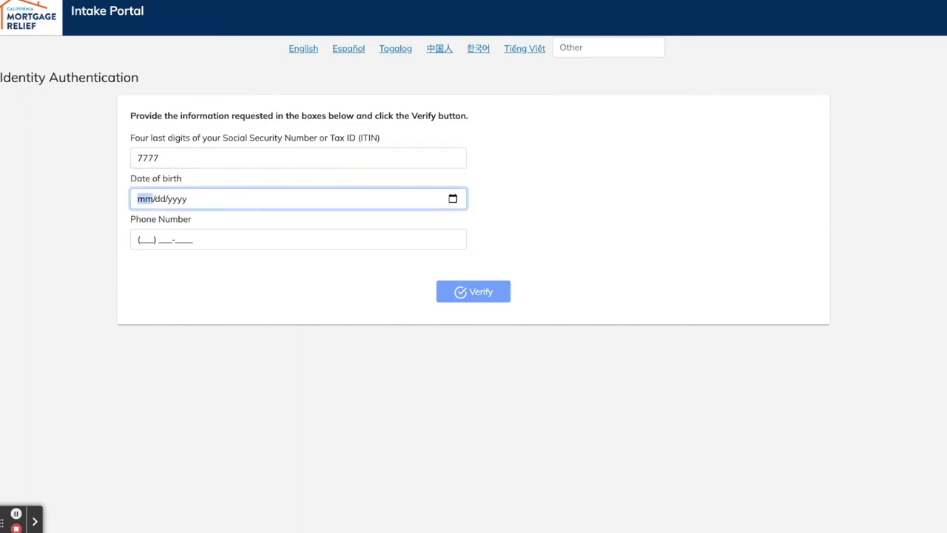
{"action": "type", "text": "11/30/1988"}
{"action": "left_click", "coordinate": [138, 239]}
{"action": "type", "text": "555) "}
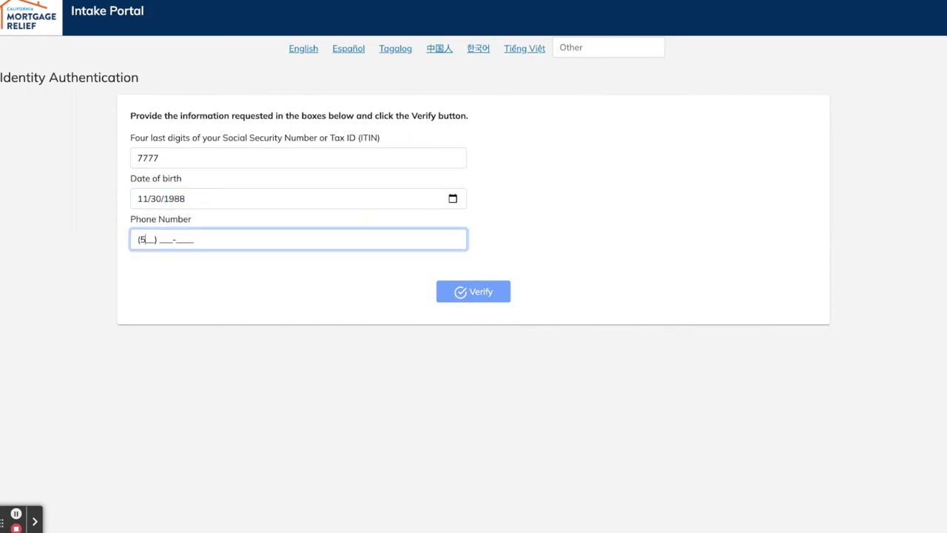
{"action": "type", "text": "555-6666"}
{"action": "key", "text": "Return"}
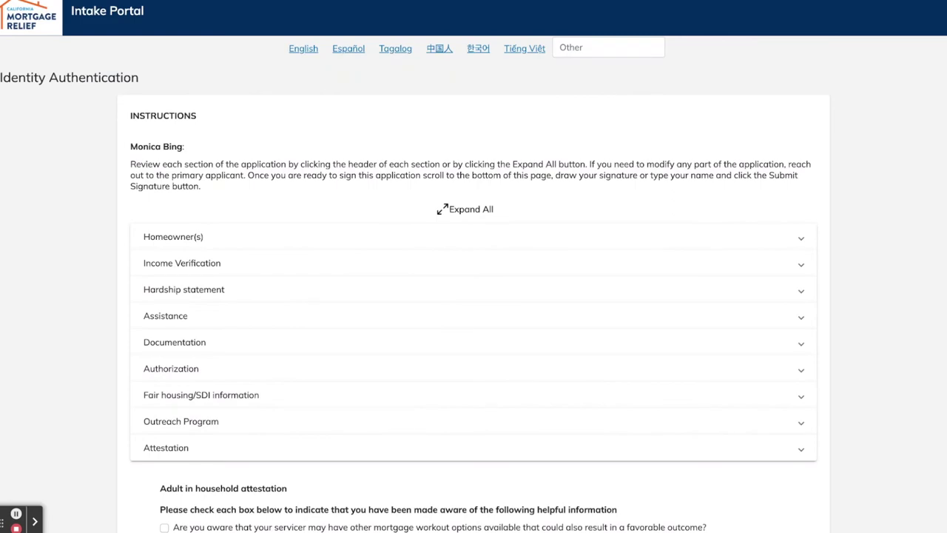
Expand the Homeowner(s) and Income Verification sections of the application review page
{"action": "scroll", "coordinate": [296, 148], "scroll_direction": "down", "scroll_amount": 1}
{"action": "key", "text": "Tab"}
{"action": "key", "text": "Return"}
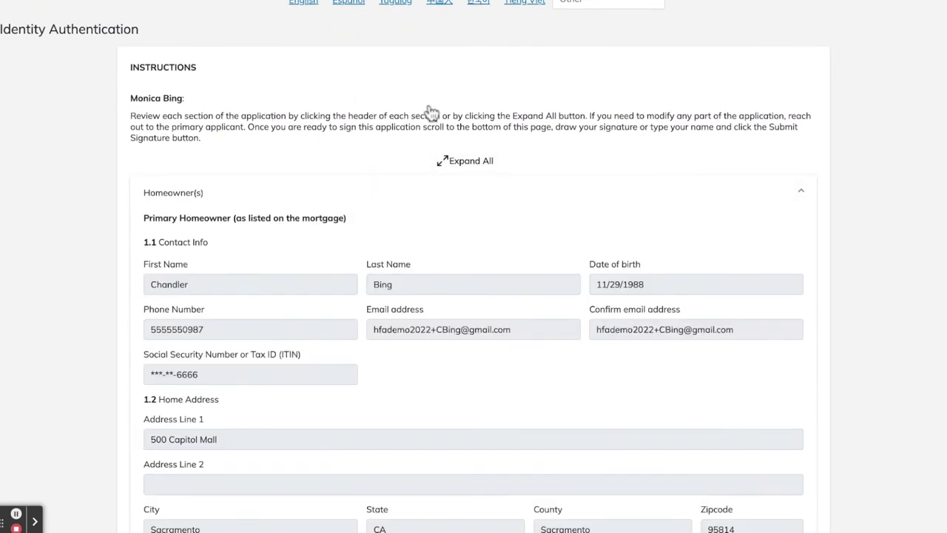
{"action": "scroll", "coordinate": [888, 507], "scroll_direction": "down", "scroll_amount": 8}
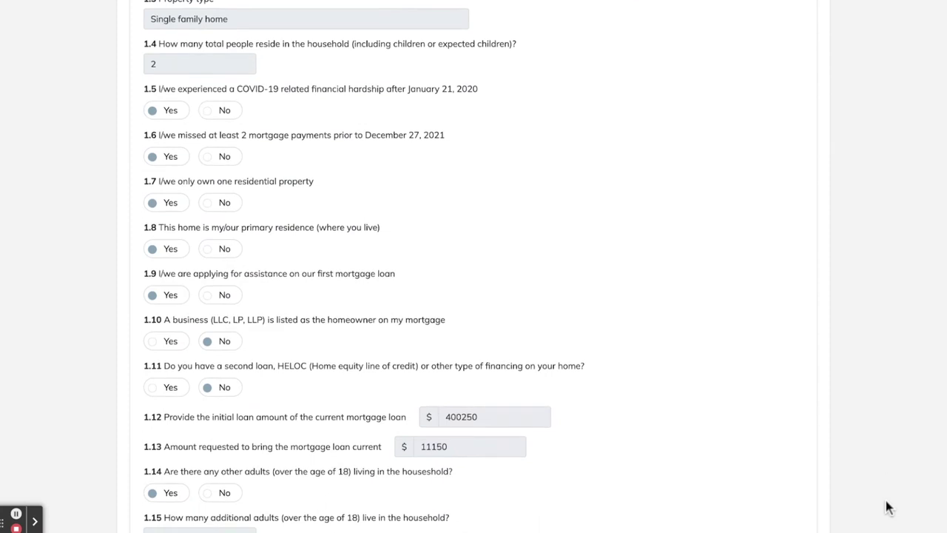
{"action": "scroll", "coordinate": [887, 505], "scroll_direction": "down", "scroll_amount": 2}
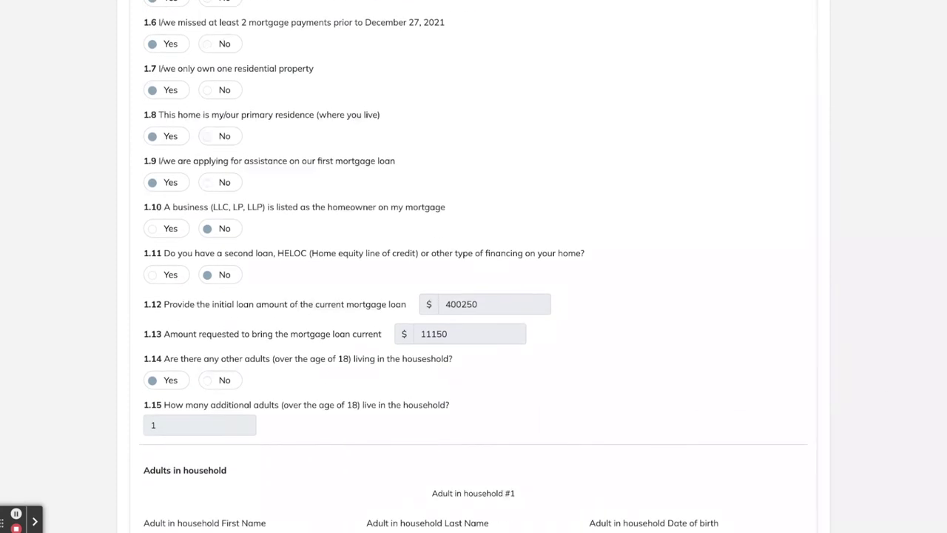
{"action": "scroll", "coordinate": [473, 266], "scroll_direction": "down", "scroll_amount": 2}
{"action": "scroll", "coordinate": [345, 306], "scroll_direction": "down", "scroll_amount": 5}
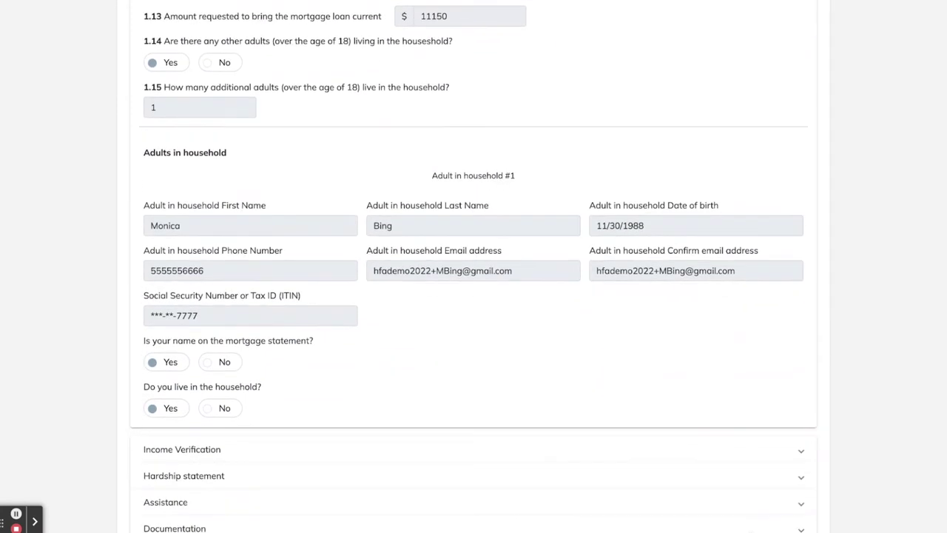
{"action": "scroll", "coordinate": [723, 397], "scroll_direction": "down", "scroll_amount": 1}
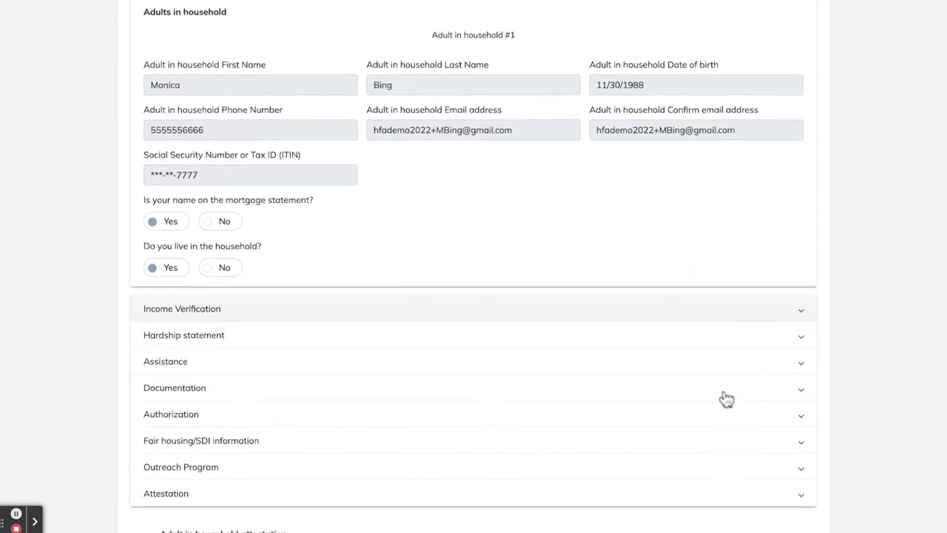
{"action": "left_click", "coordinate": [668, 302]}
{"action": "scroll", "coordinate": [759, 510], "scroll_direction": "down", "scroll_amount": 4}
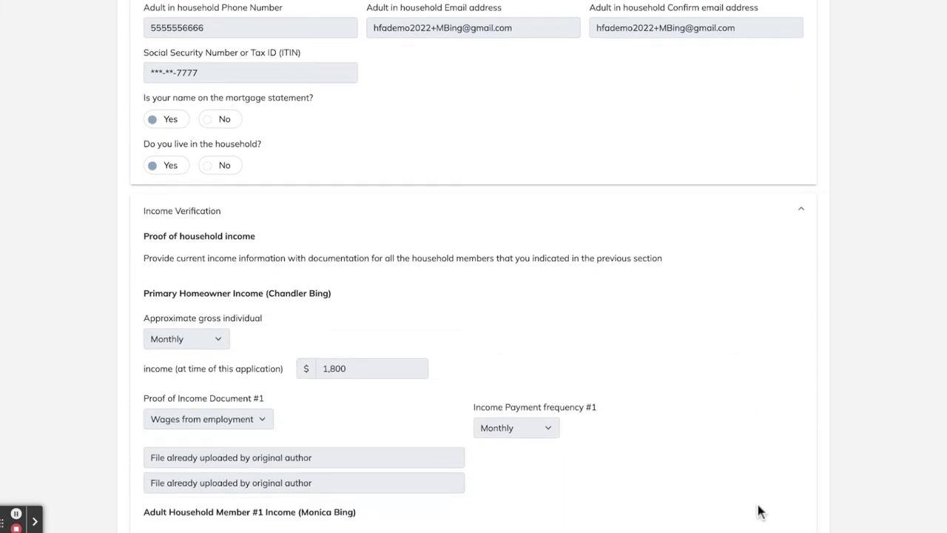
{"action": "scroll", "coordinate": [759, 509], "scroll_direction": "down", "scroll_amount": 2}
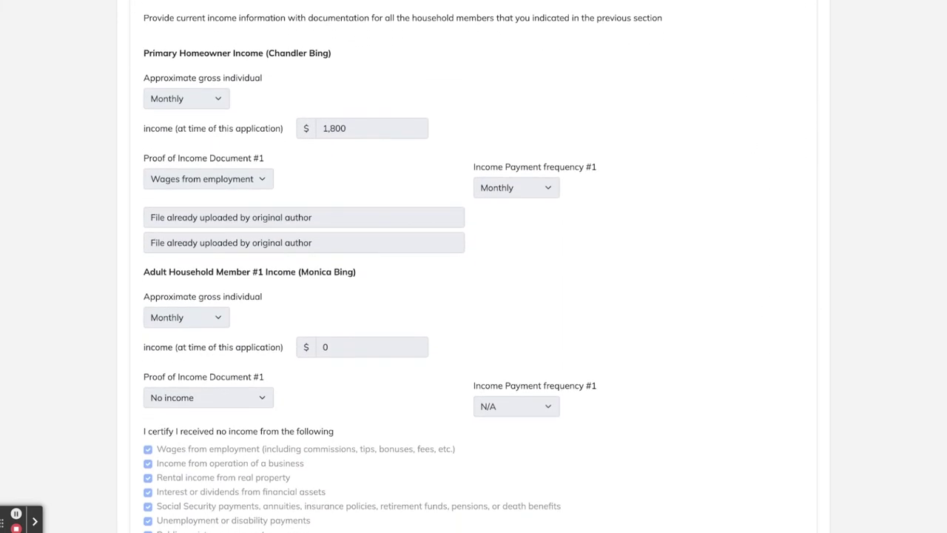
{"action": "scroll", "coordinate": [740, 451], "scroll_direction": "down", "scroll_amount": 2}
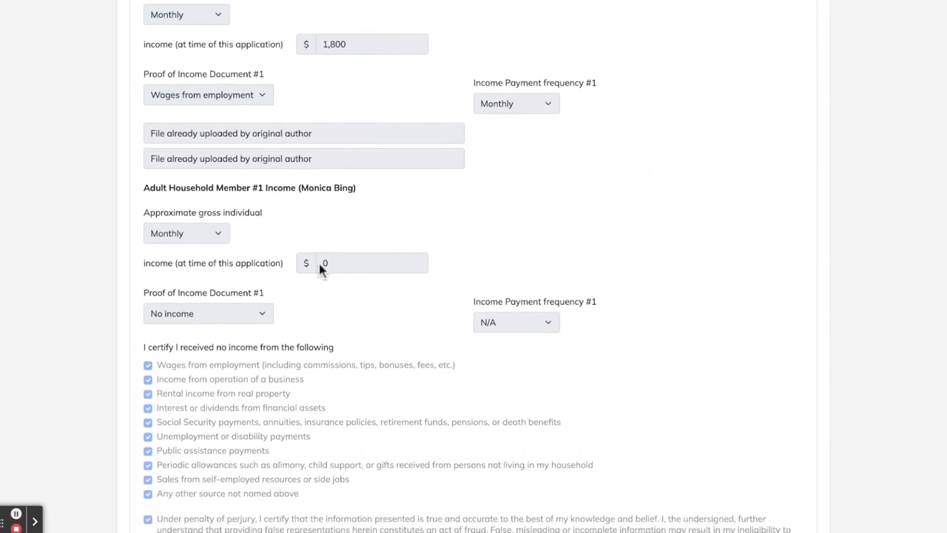
{"action": "scroll", "coordinate": [841, 319], "scroll_direction": "down", "scroll_amount": 6}
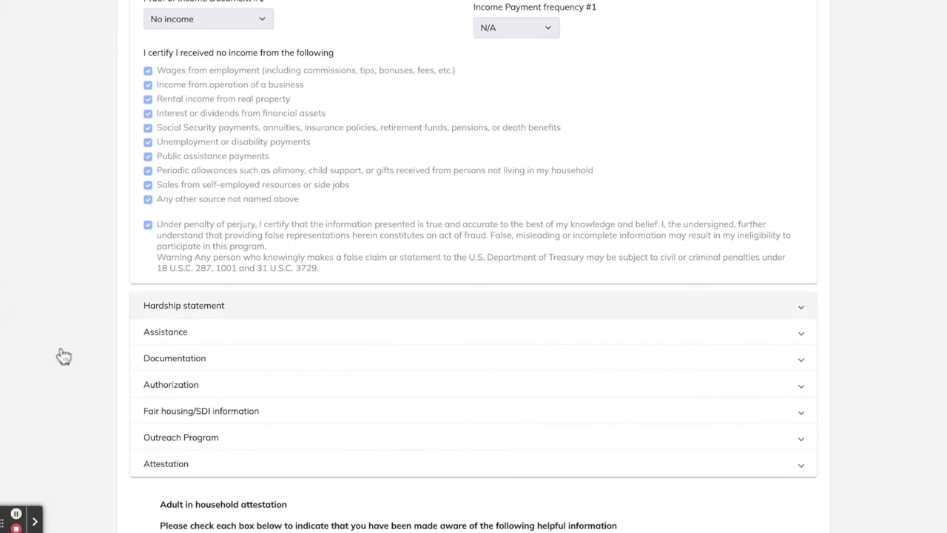
Expand the Hardship statement, Assistance, Documentation, Authorization and Attestation sections down to the household checklist
{"action": "left_click", "coordinate": [183, 305]}
{"action": "scroll", "coordinate": [453, 369], "scroll_direction": "down", "scroll_amount": 2}
{"action": "scroll", "coordinate": [454, 369], "scroll_direction": "down", "scroll_amount": 2}
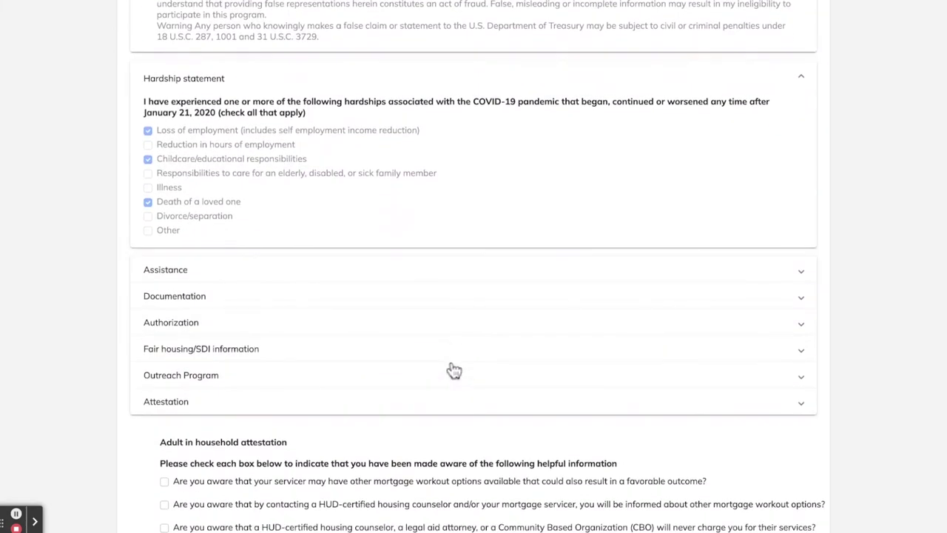
{"action": "left_click", "coordinate": [378, 267]}
{"action": "scroll", "coordinate": [555, 476], "scroll_direction": "down", "scroll_amount": 5}
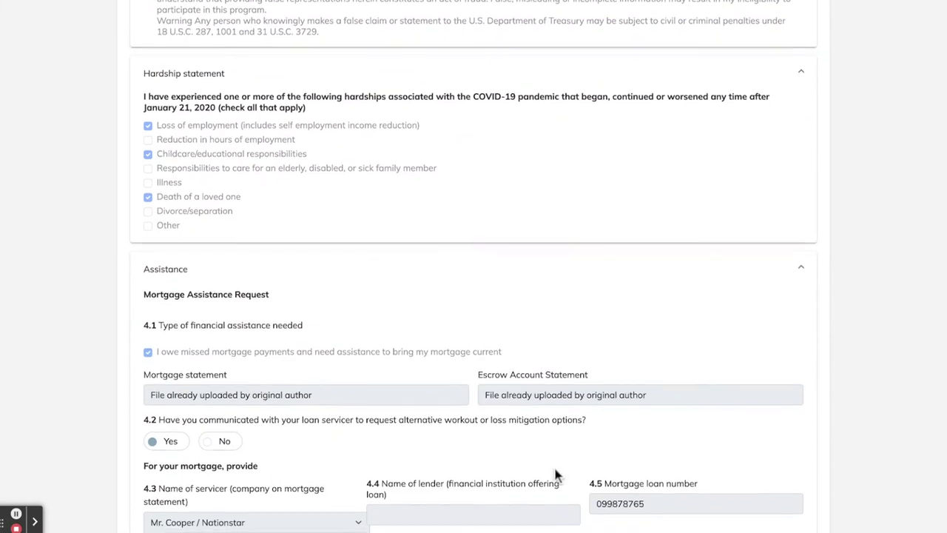
{"action": "scroll", "coordinate": [558, 476], "scroll_direction": "down", "scroll_amount": 1}
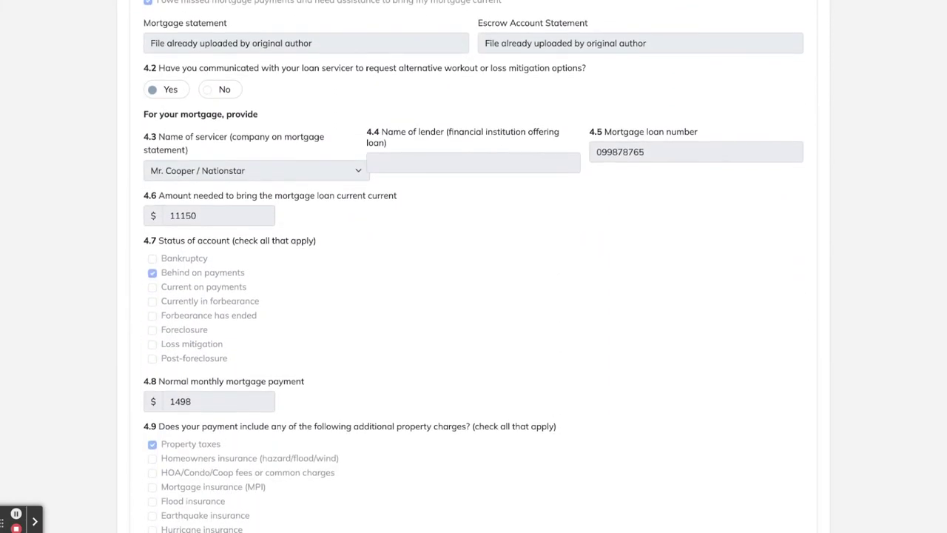
{"action": "scroll", "coordinate": [480, 267], "scroll_direction": "down", "scroll_amount": 5}
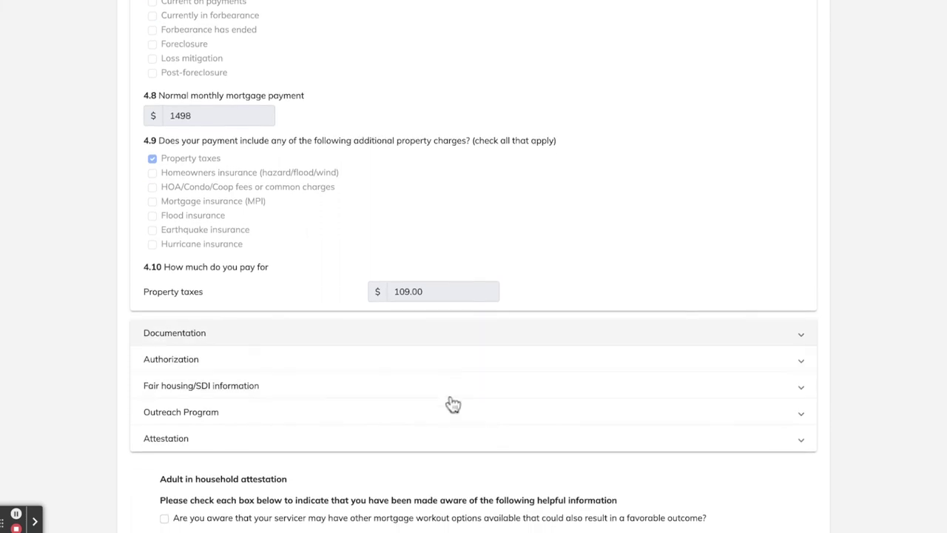
{"action": "left_click", "coordinate": [450, 333]}
{"action": "scroll", "coordinate": [474, 266], "scroll_direction": "down", "scroll_amount": 5}
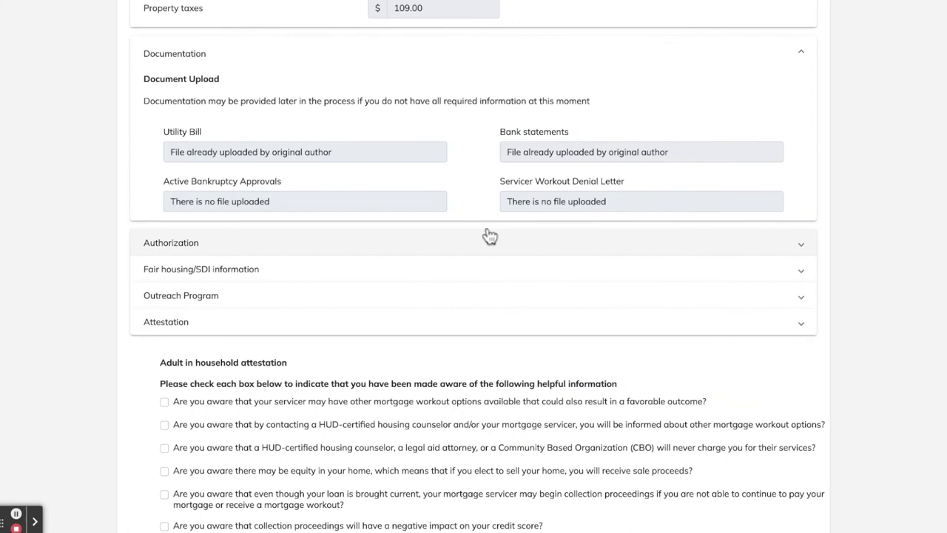
{"action": "left_click", "coordinate": [489, 237]}
{"action": "scroll", "coordinate": [536, 515], "scroll_direction": "down", "scroll_amount": 4}
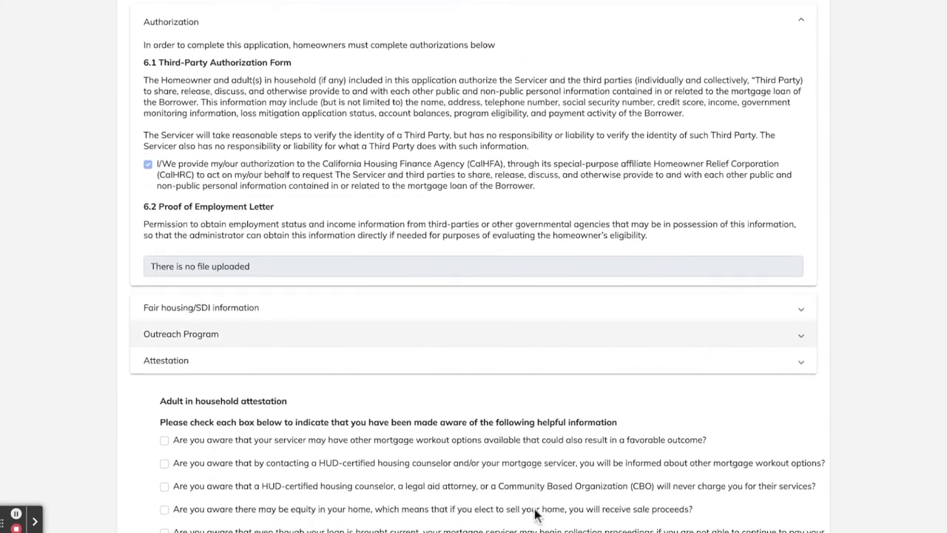
{"action": "left_click", "coordinate": [408, 342]}
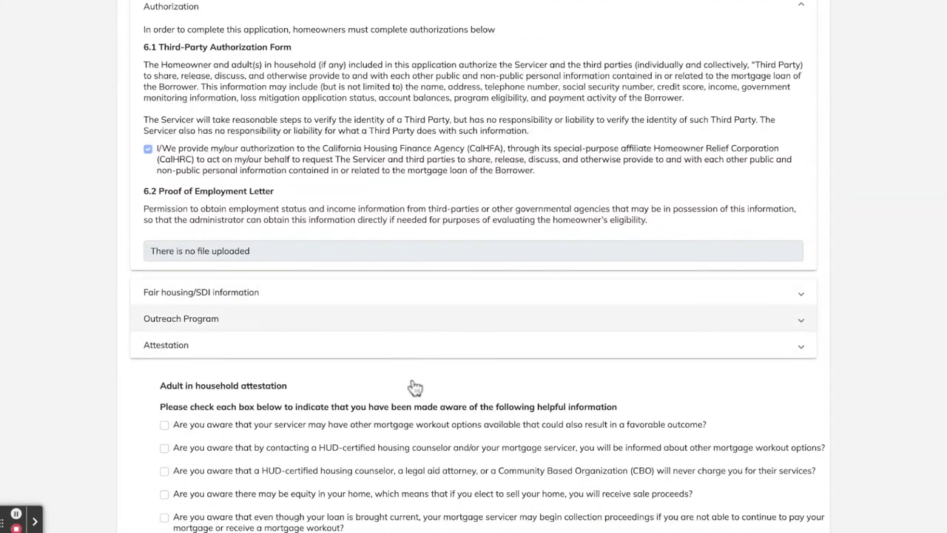
{"action": "scroll", "coordinate": [446, 461], "scroll_direction": "down", "scroll_amount": 6}
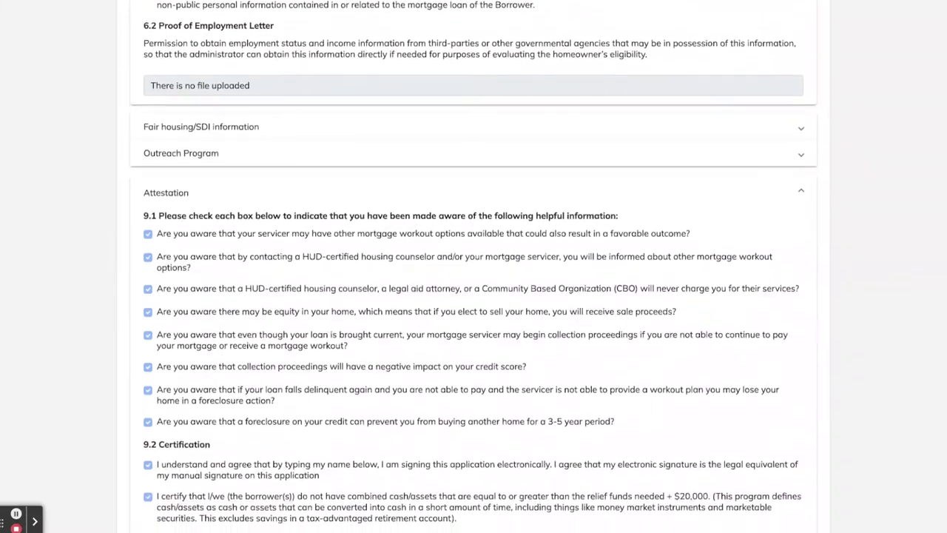
{"action": "scroll", "coordinate": [474, 296], "scroll_direction": "down", "scroll_amount": 5}
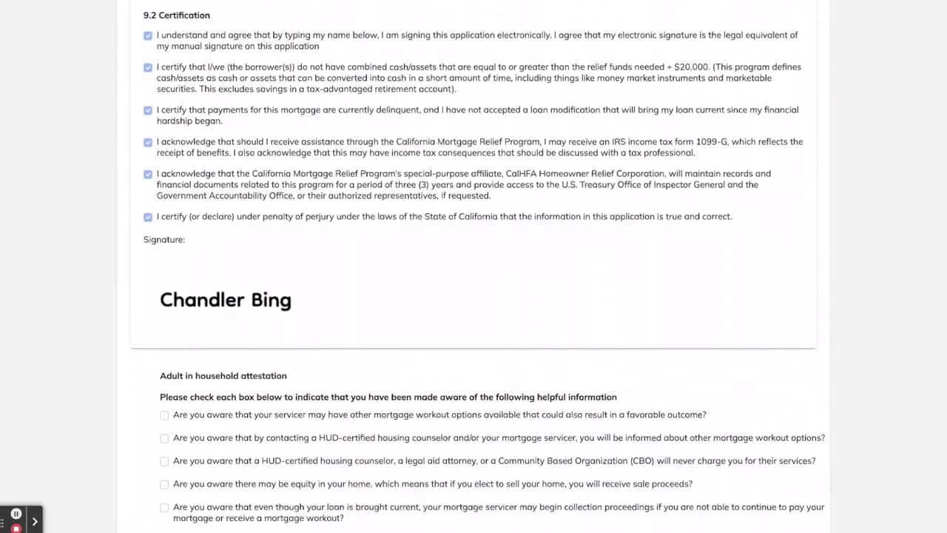
{"action": "scroll", "coordinate": [63, 163], "scroll_direction": "down", "scroll_amount": 2}
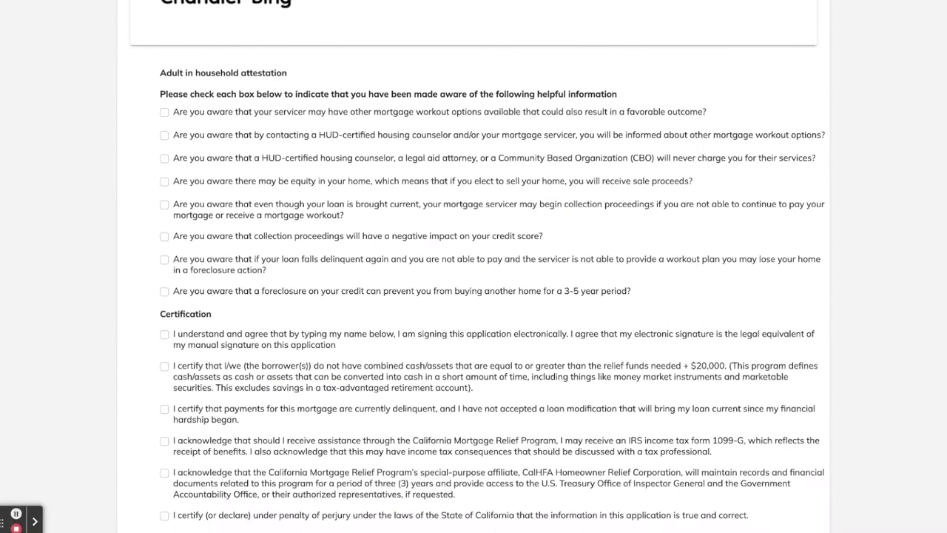
Tick all eight adult-in-household attestation acknowledgements, from workout options to foreclosure consequences
{"action": "left_click", "coordinate": [164, 112]}
{"action": "left_click", "coordinate": [164, 135]}
{"action": "left_click", "coordinate": [164, 158]}
{"action": "left_click", "coordinate": [164, 181]}
{"action": "left_click", "coordinate": [164, 204]}
{"action": "left_click", "coordinate": [164, 235]}
{"action": "left_click", "coordinate": [164, 259]}
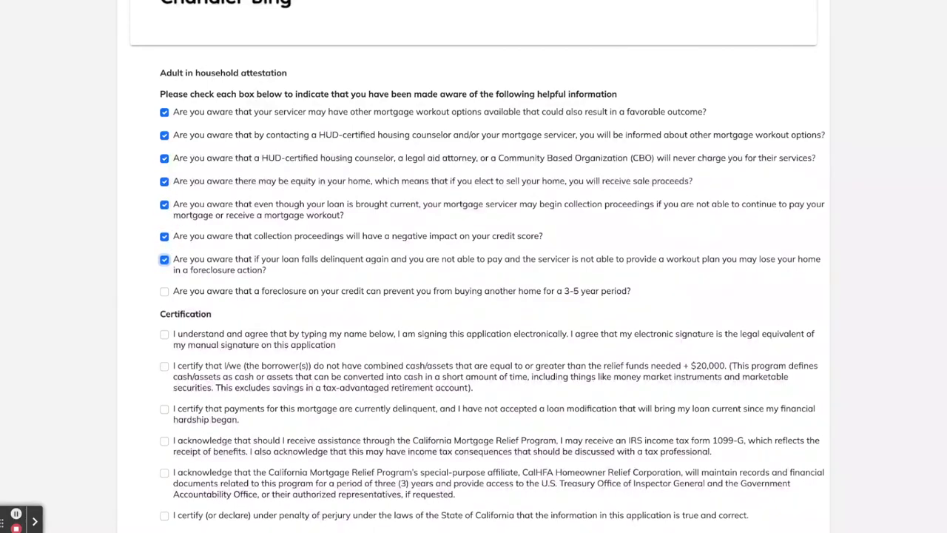
{"action": "left_click", "coordinate": [164, 291]}
Tick the six certification statements, from the electronic signature agreement to penalty of perjury
{"action": "scroll", "coordinate": [10, 382], "scroll_direction": "down", "scroll_amount": 2}
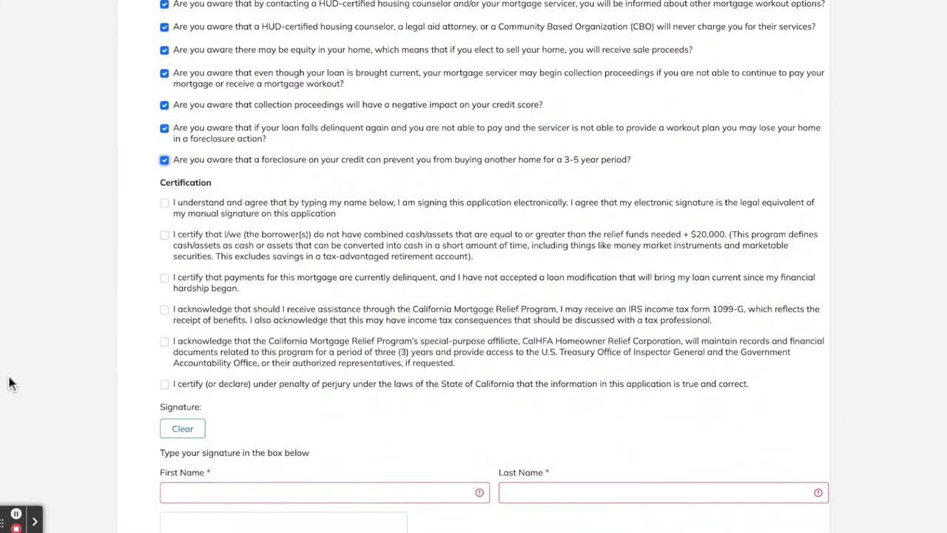
{"action": "left_click", "coordinate": [164, 202]}
{"action": "left_click", "coordinate": [164, 233]}
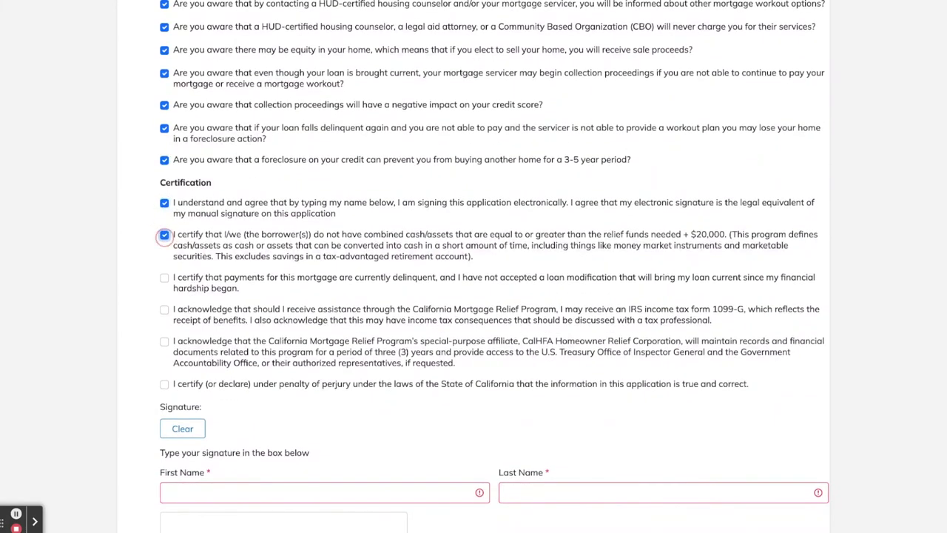
{"action": "left_click", "coordinate": [164, 276]}
{"action": "left_click", "coordinate": [164, 308]}
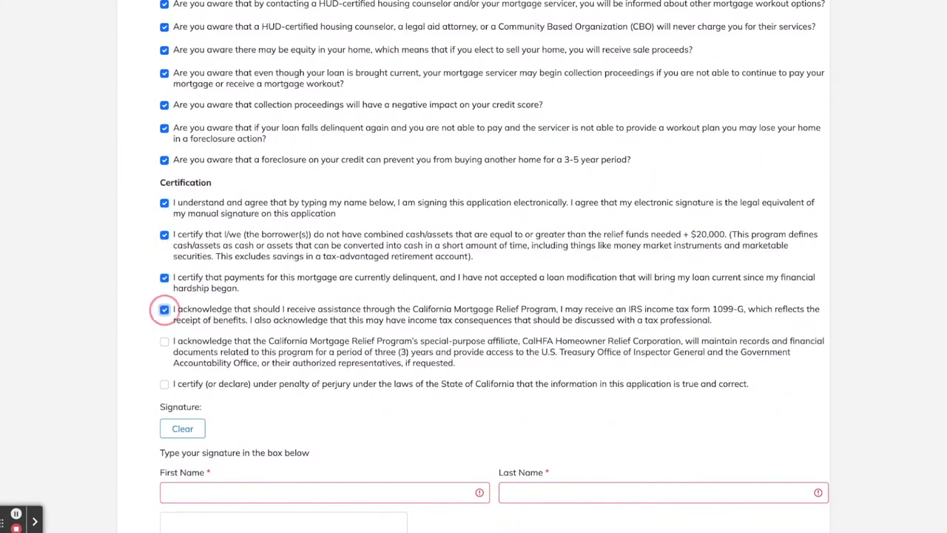
{"action": "left_click", "coordinate": [165, 341]}
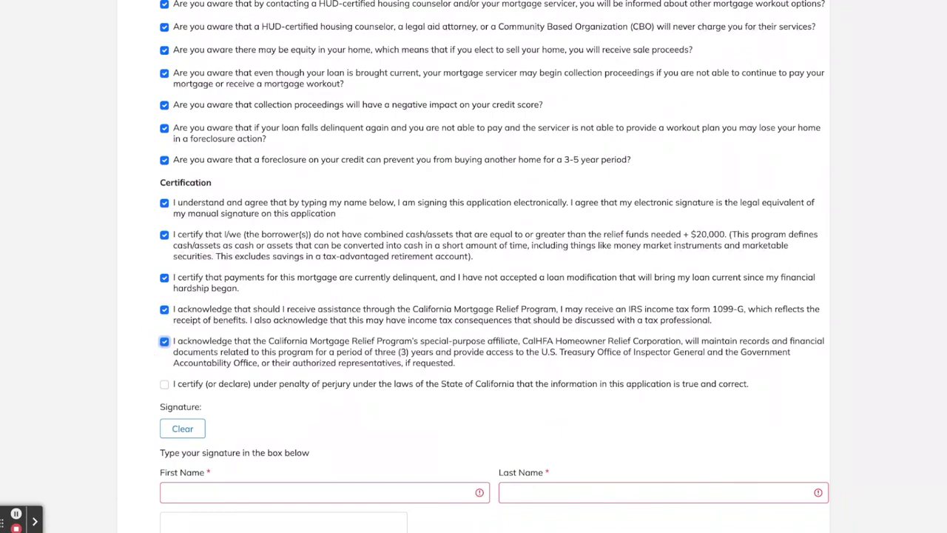
{"action": "left_click", "coordinate": [164, 383]}
{"action": "scroll", "coordinate": [235, 494], "scroll_direction": "down", "scroll_amount": 3}
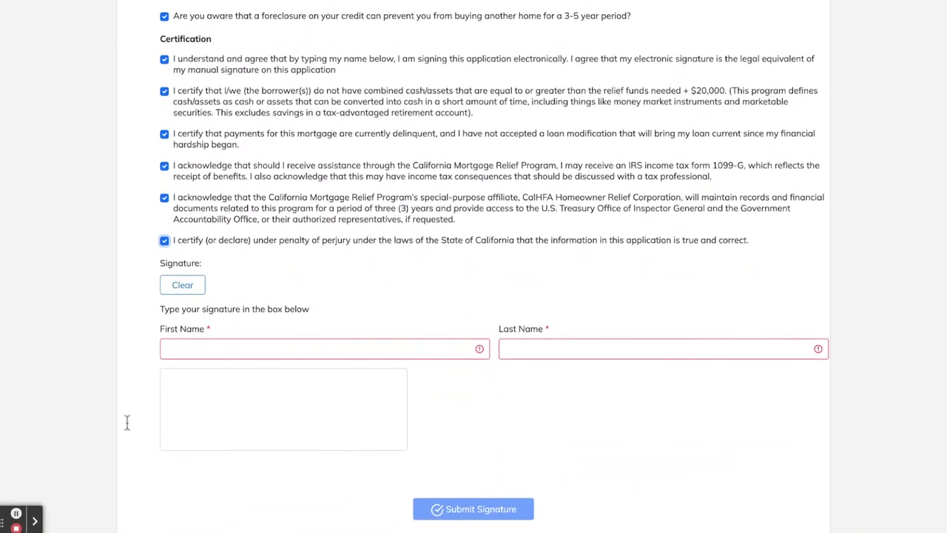
{"action": "left_click", "coordinate": [274, 348]}
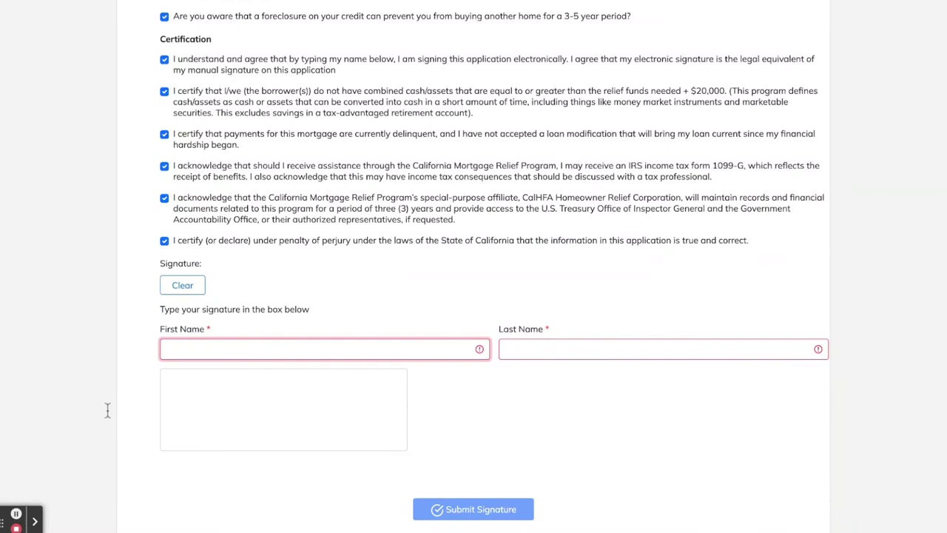
Sign with the co-applicant's first and last name, correcting the last name after the mismatch error
{"action": "type", "text": "Monica"}
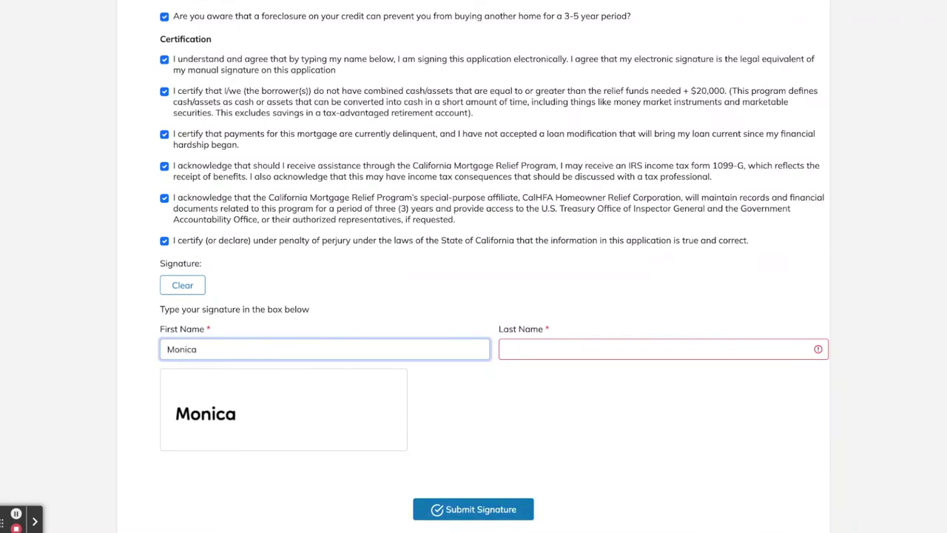
{"action": "left_click", "coordinate": [658, 349]}
{"action": "type", "text": "G"}
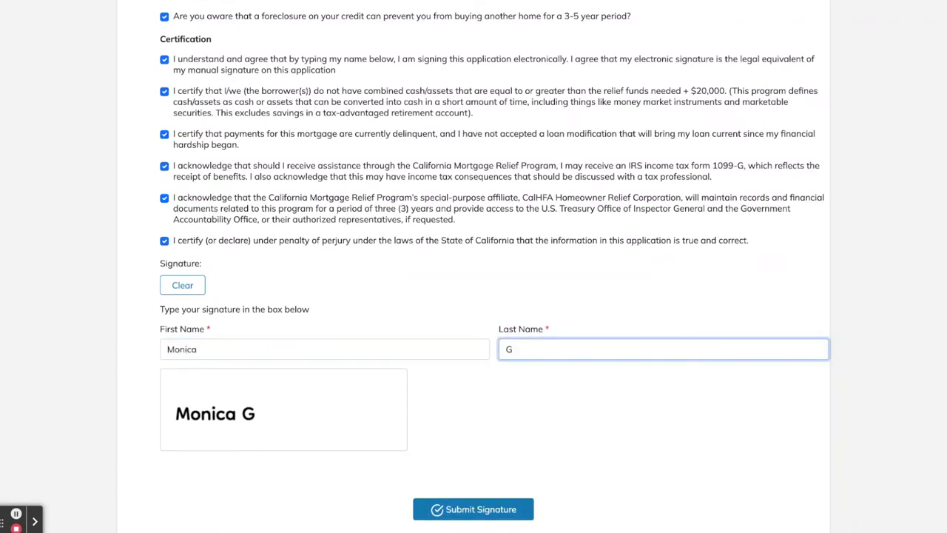
{"action": "type", "text": "ellar"}
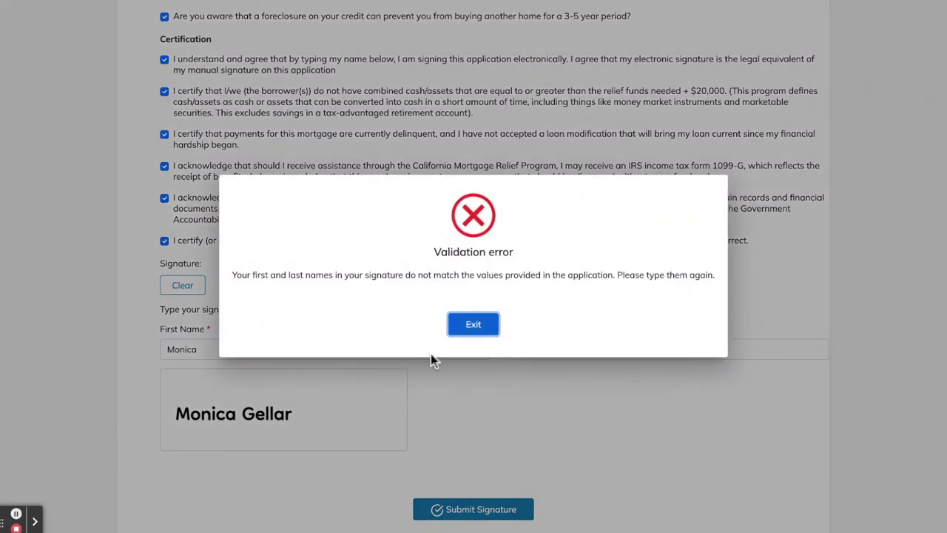
{"action": "left_click", "coordinate": [473, 324]}
{"action": "key", "text": "shift+Tab"}
{"action": "key", "text": "BackSpace"}
{"action": "key", "text": "BackSpace"}
{"action": "key", "text": "BackSpace"}
{"action": "key", "text": "BackSpace"}
{"action": "key", "text": "BackSpace"}
{"action": "key", "text": "BackSpace"}
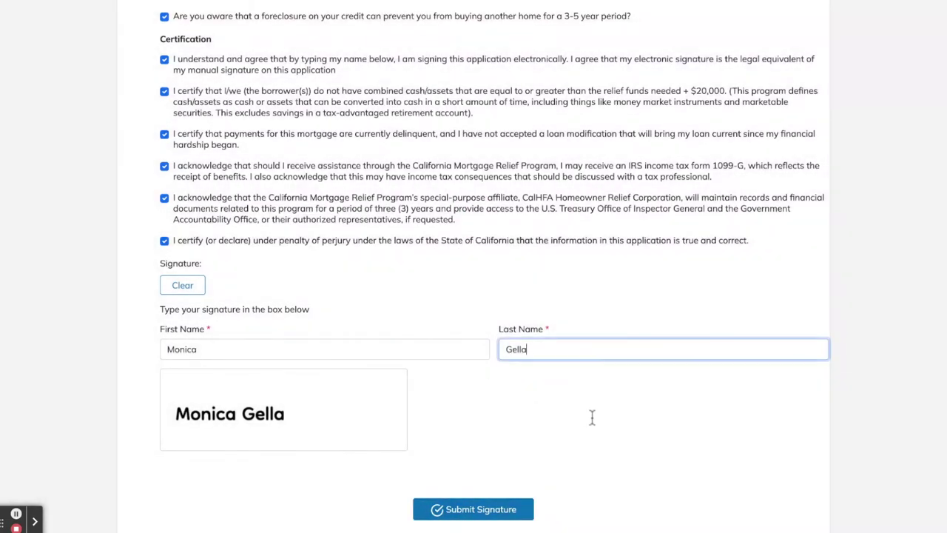
{"action": "type", "text": "Bing"}
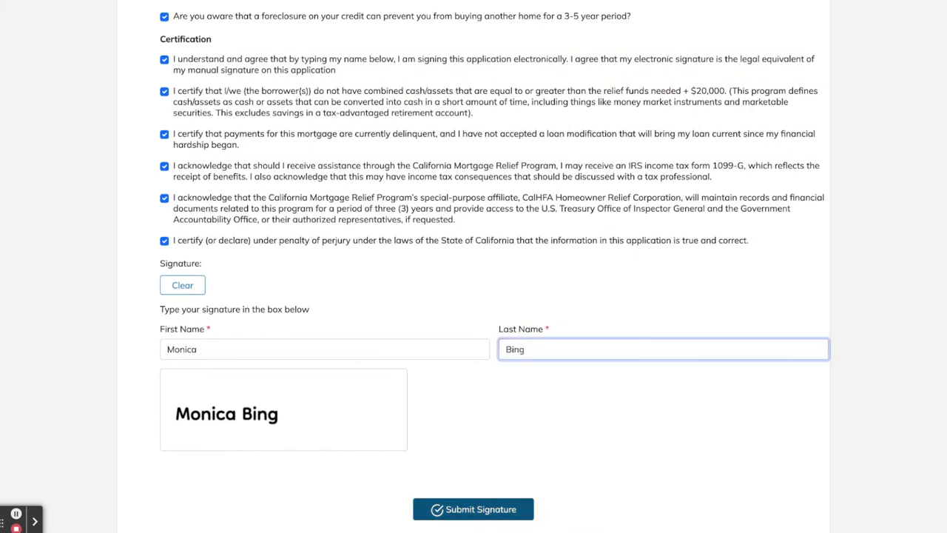
{"action": "key", "text": "Return"}
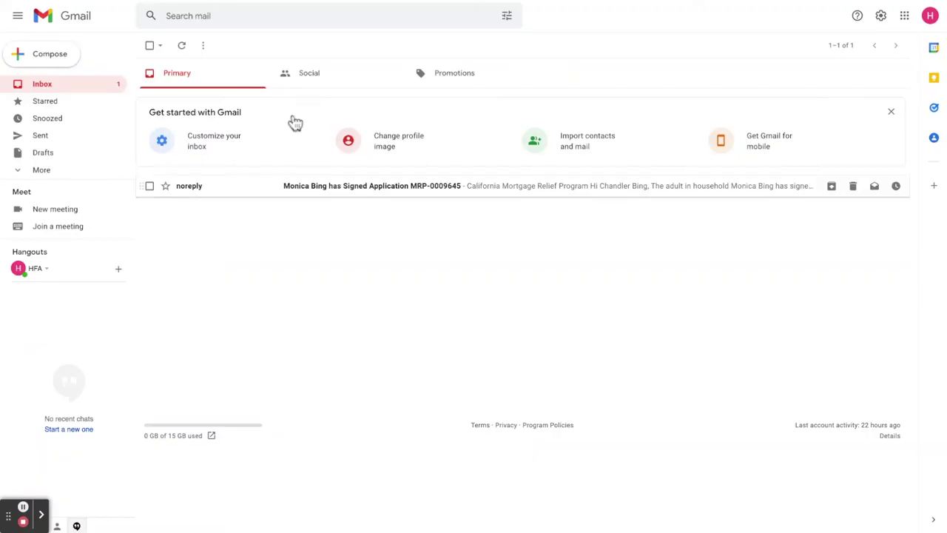
Open the noreply 'has Signed Application' notification email in the Gmail inbox
{"action": "left_click", "coordinate": [376, 185]}
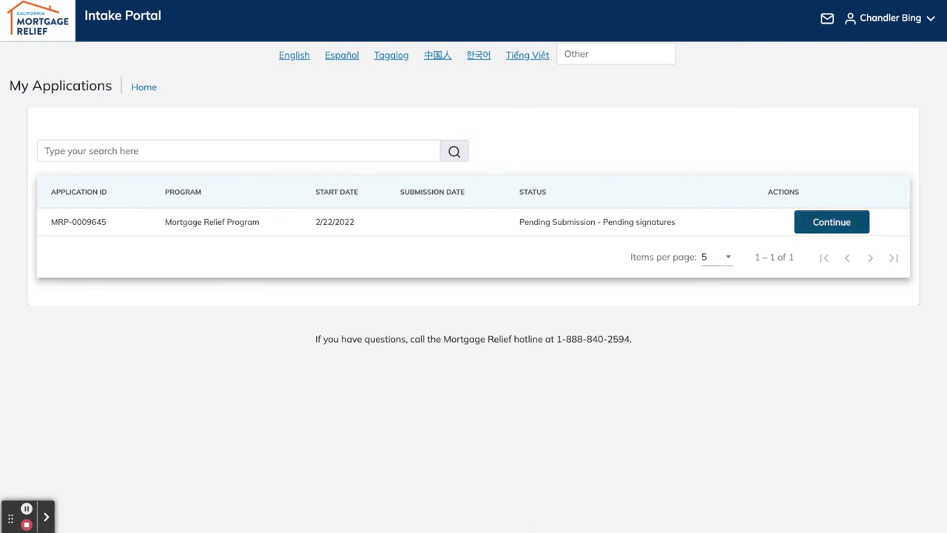
Resume the pending application from My Applications and submit it from the household signatures page
{"action": "left_click", "coordinate": [831, 222]}
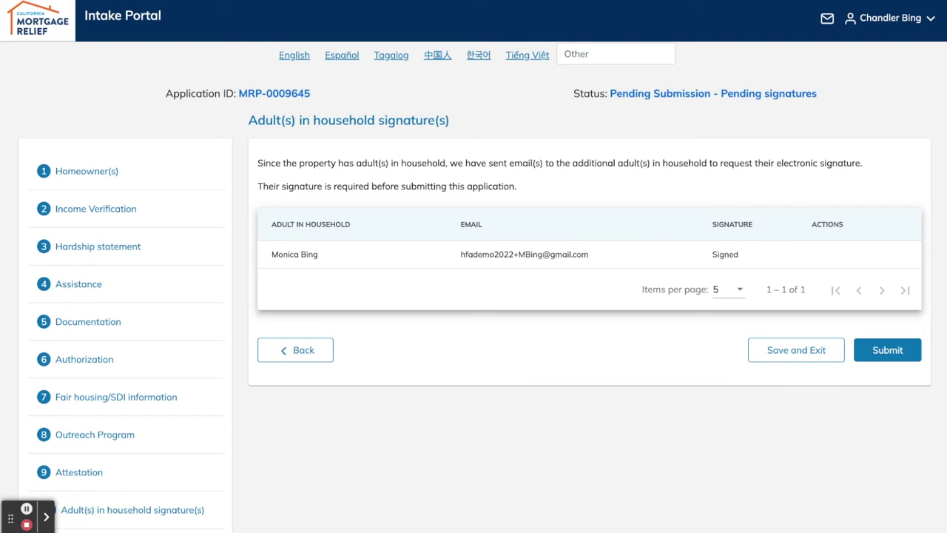
{"action": "left_click", "coordinate": [887, 350]}
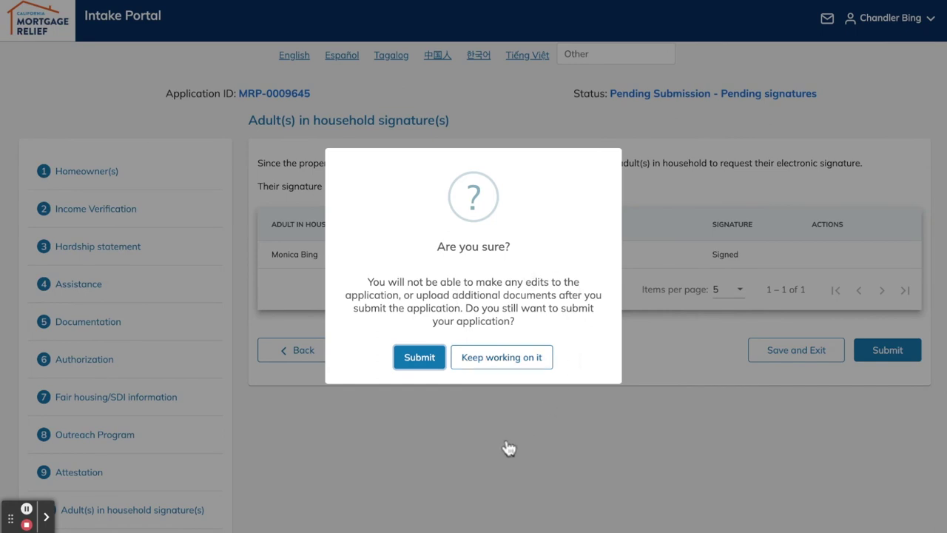
Confirm the submission and close the Application Submitted notice to return to My Applications
{"action": "key", "text": "Return"}
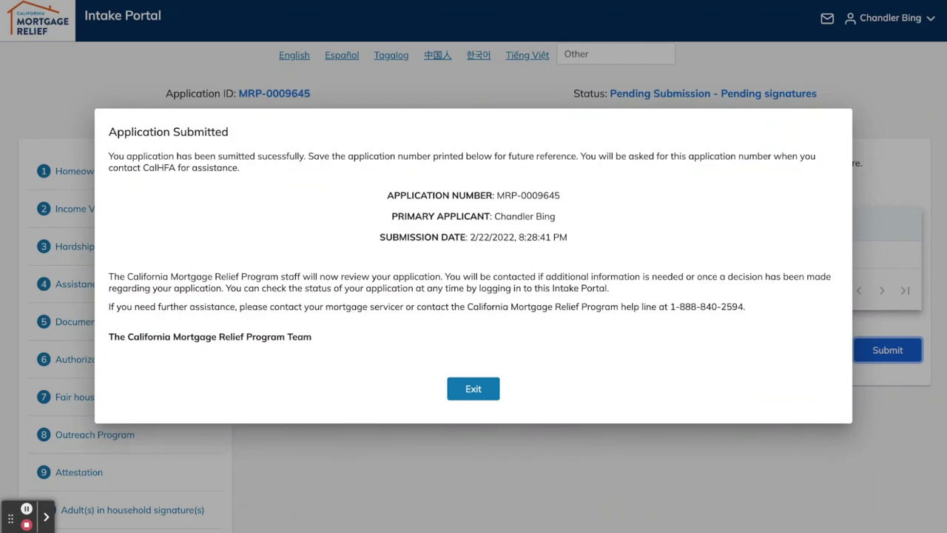
{"action": "key", "text": "Return"}
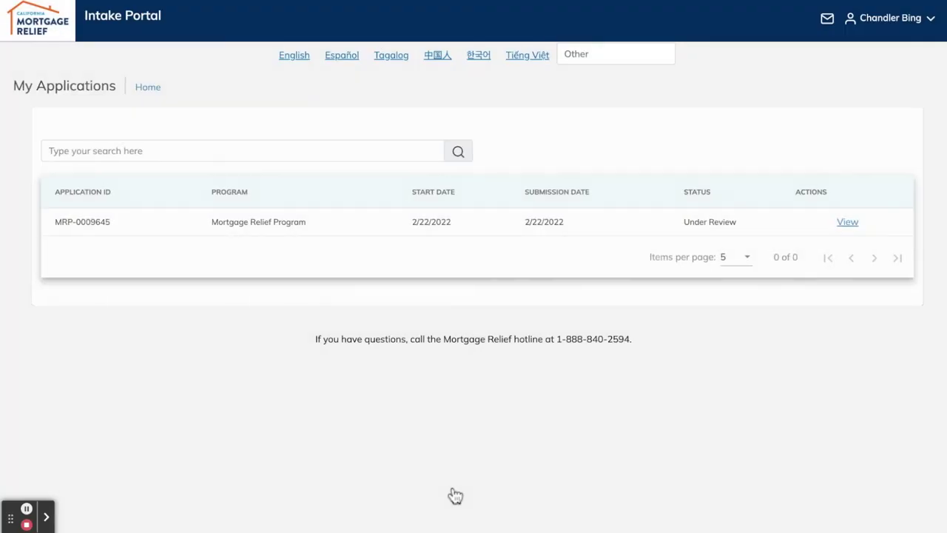